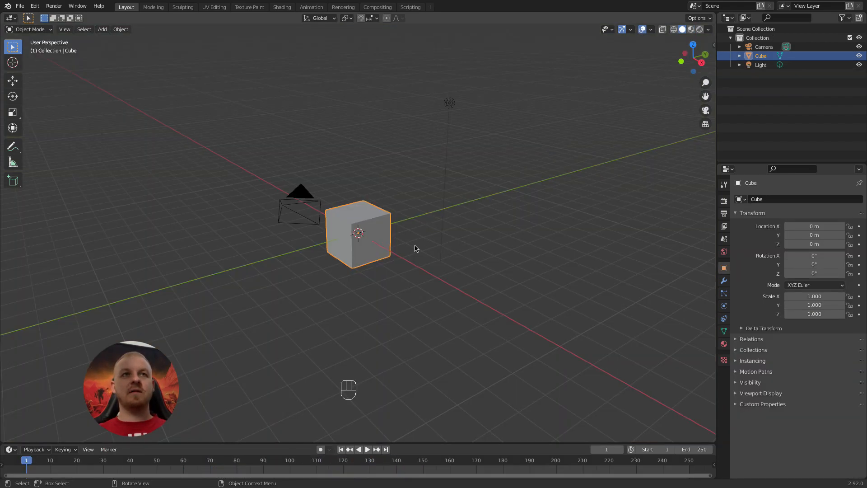
# Delete the default cube from the scene.
pyautogui.moveTo(415, 248); pyautogui.dragTo(443, 248, button='middle')
pyautogui.press('x')
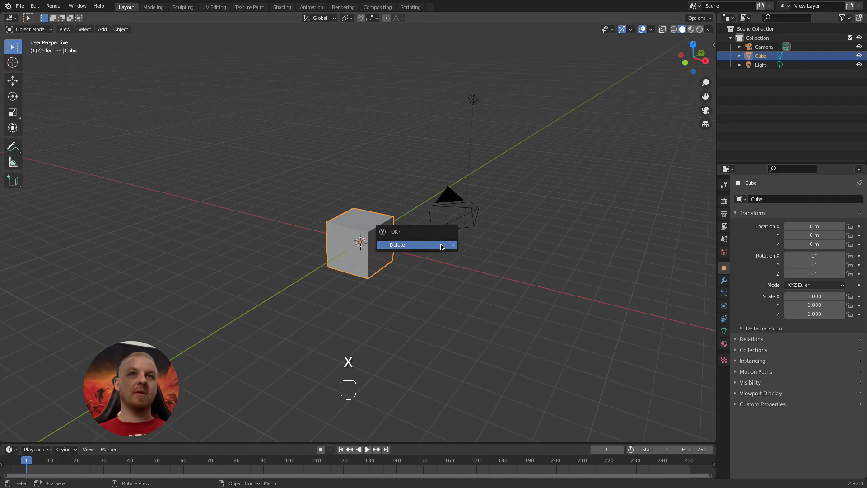
pyautogui.click(441, 247)
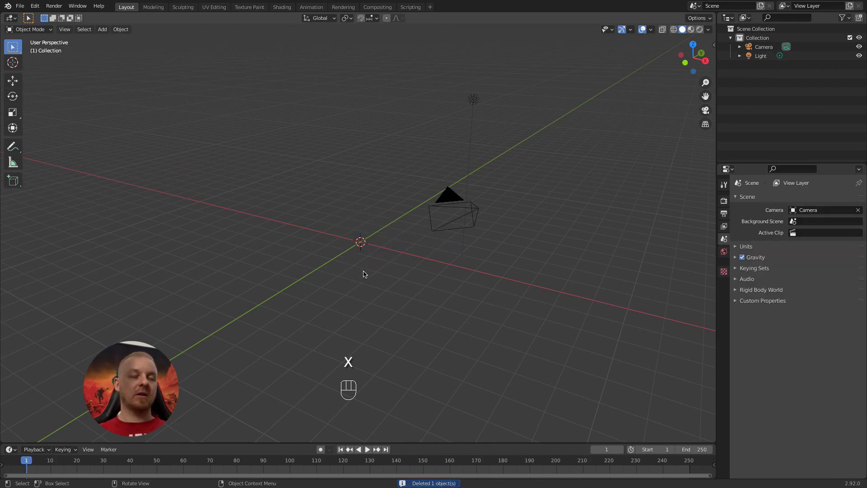
# Add a plane mesh at the world origin and rotate it 90° about the global X axis.
pyautogui.hotkey('shift', 'a')
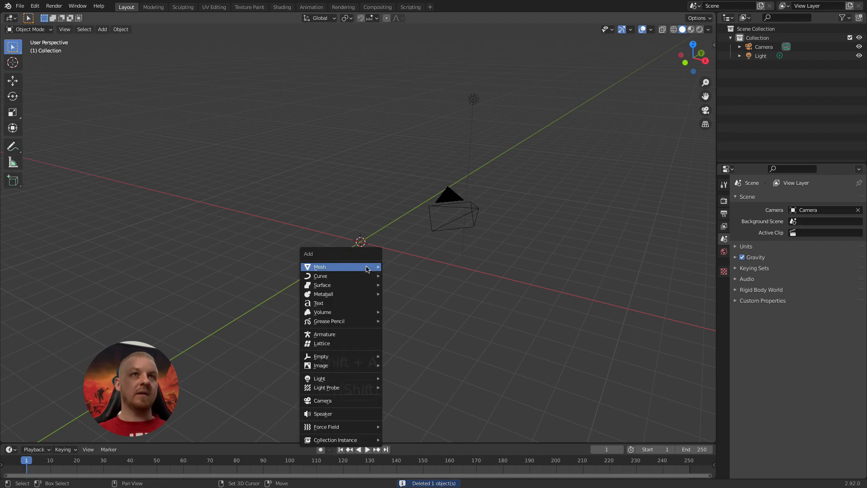
pyautogui.moveTo(367, 269)
pyautogui.click(418, 266)
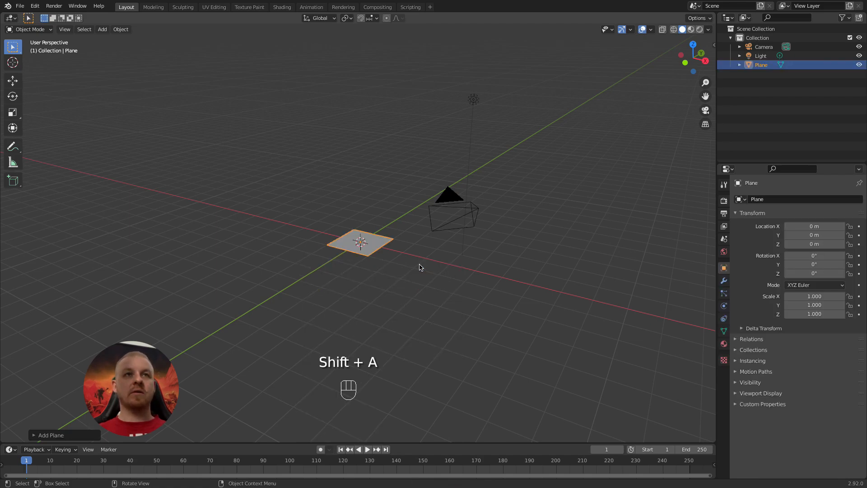
pyautogui.press('r')
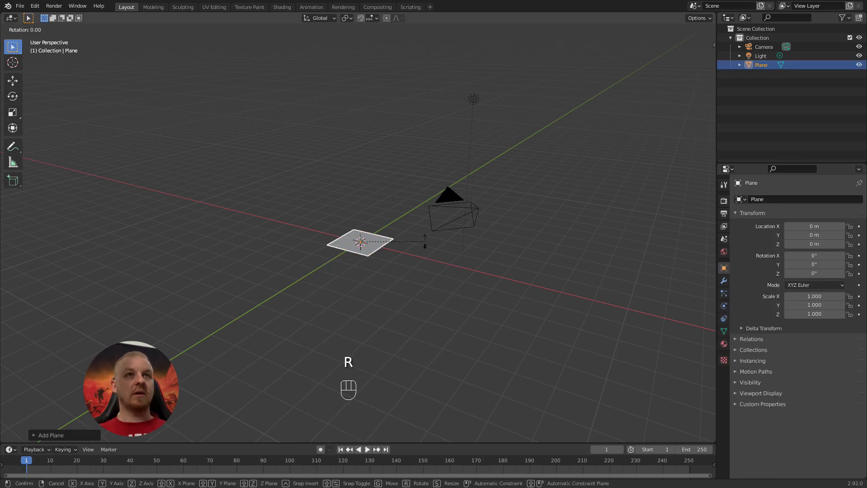
pyautogui.write('x90')
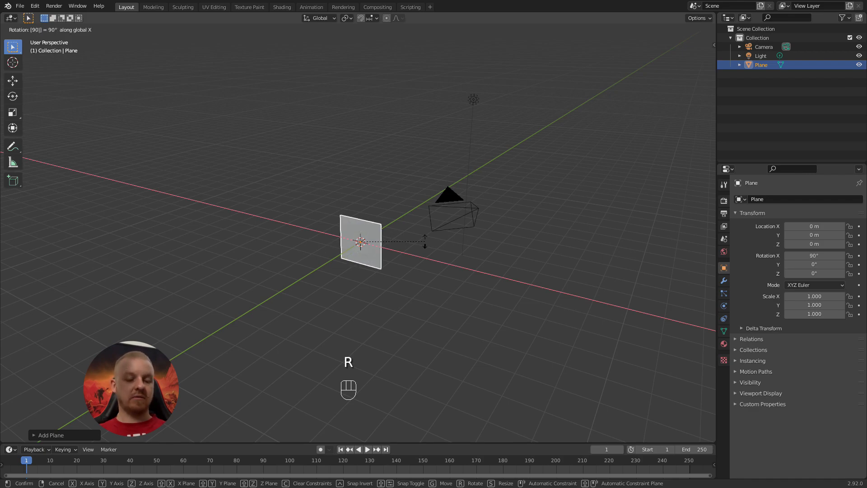
pyautogui.press('Return')
# Rename the plane object as Canvas.
pyautogui.scroll(6, 389, 262)
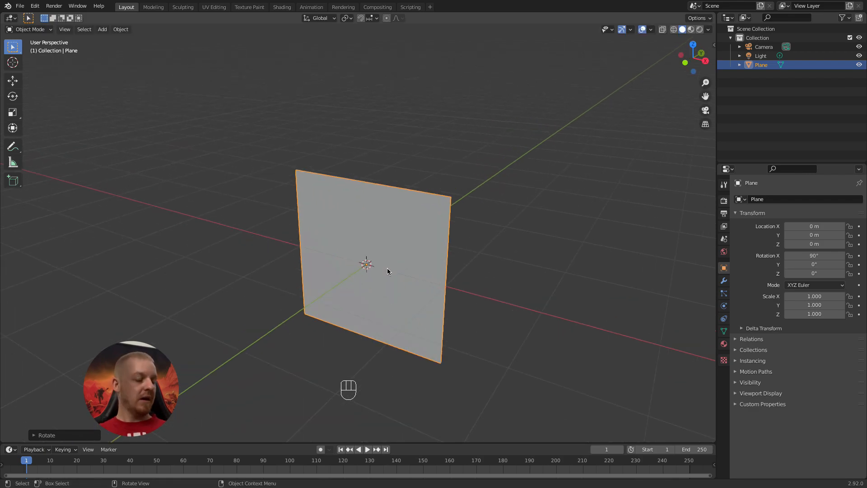
pyautogui.keyDown('shift'); pyautogui.moveTo(389, 266); pyautogui.dragTo(415, 238, button='middle'); pyautogui.keyUp('shift')
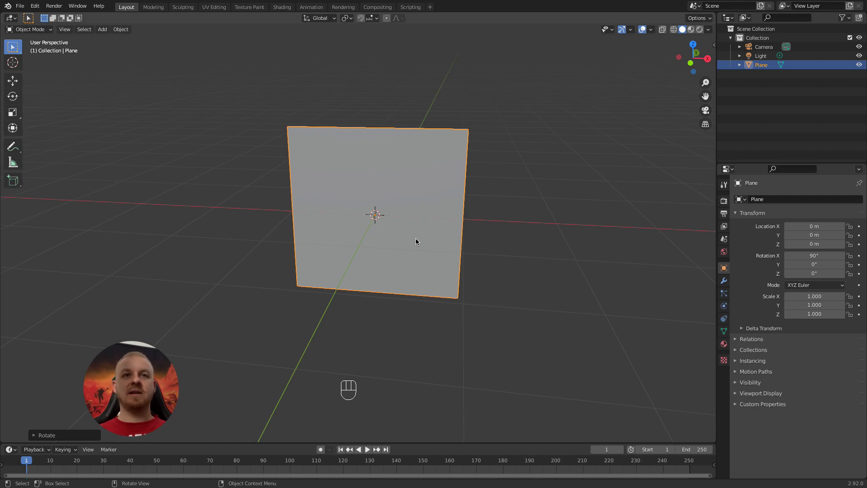
pyautogui.moveTo(415, 240); pyautogui.dragTo(398, 252, button='middle')
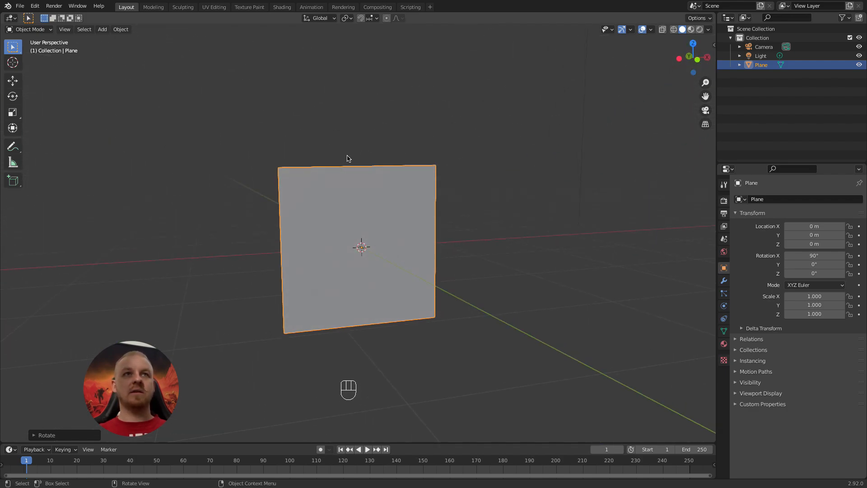
pyautogui.doubleClick(765, 65)
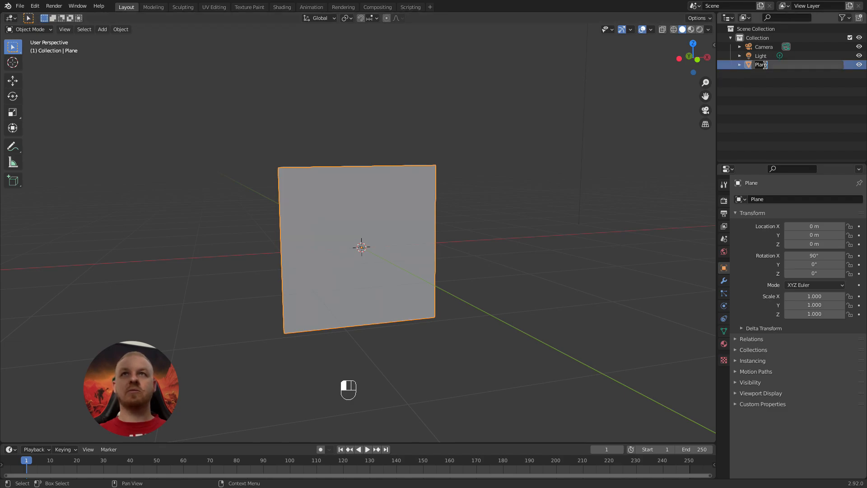
pyautogui.write('Cam')
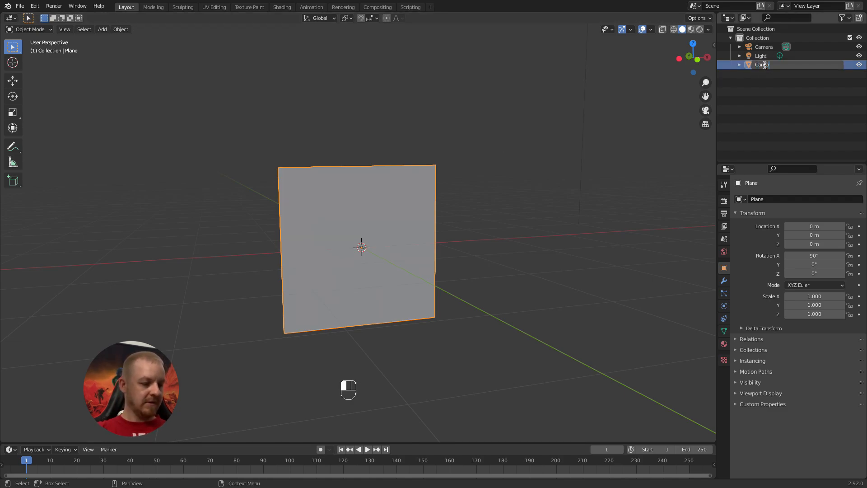
pyautogui.write('vas')
pyautogui.press('Return')
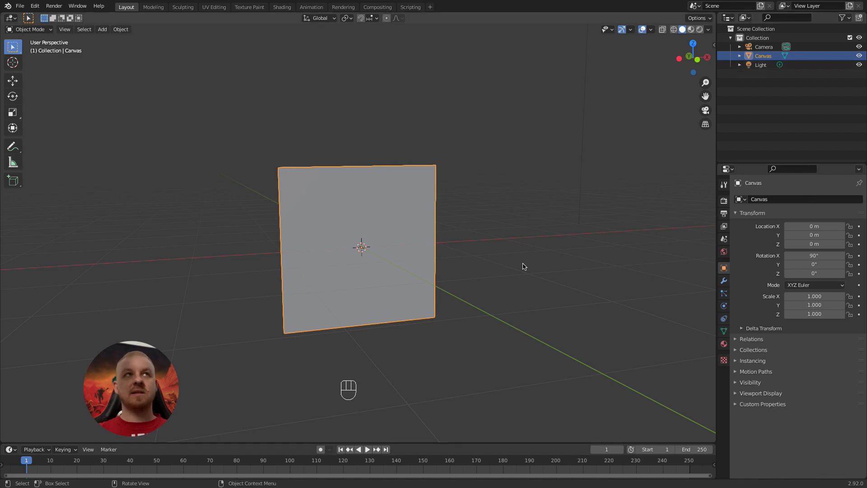
# Save the file as painting.blend in the a_tutorial folder.
pyautogui.click(20, 6)
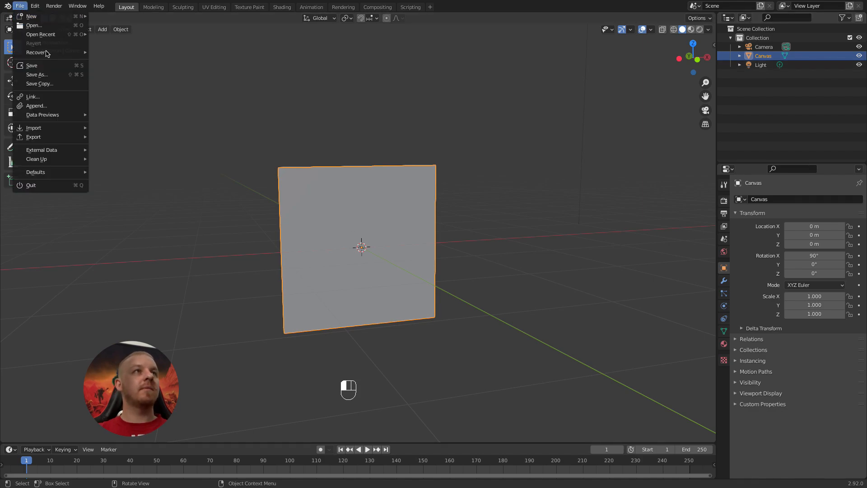
pyautogui.click(46, 75)
pyautogui.press('BackSpace')
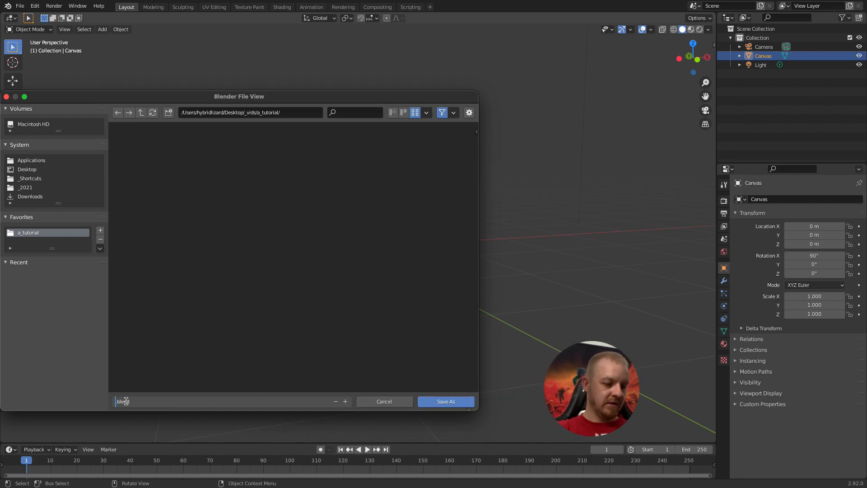
pyautogui.write('painting')
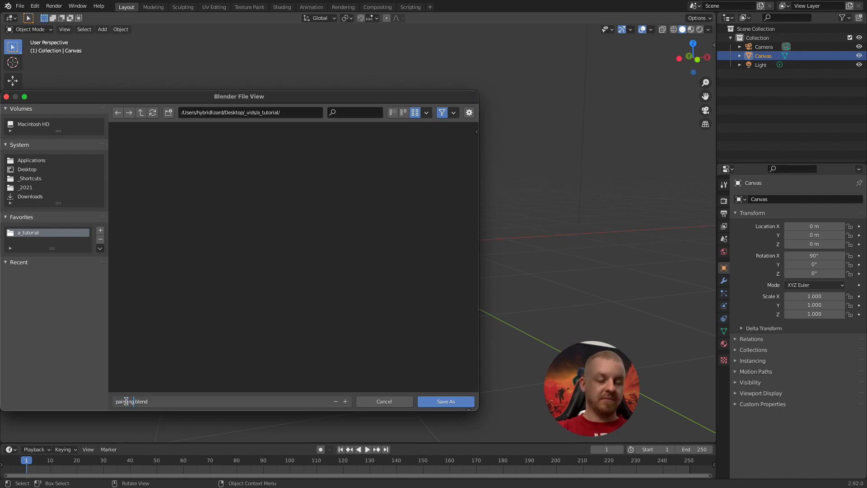
pyautogui.click(452, 402)
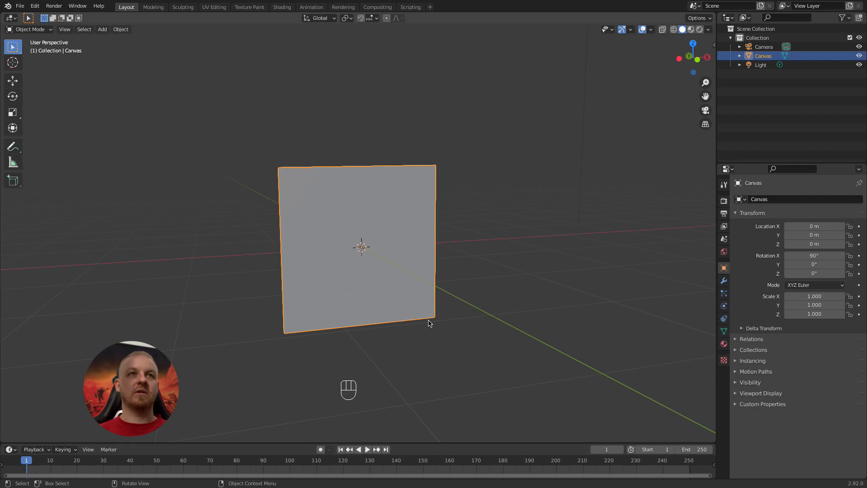
# Add a cylinder at the origin with 6 vertices, a radius of about 0.06 m and a depth of about 1.43 m.
pyautogui.moveTo(443, 337); pyautogui.dragTo(400, 335, button='middle')
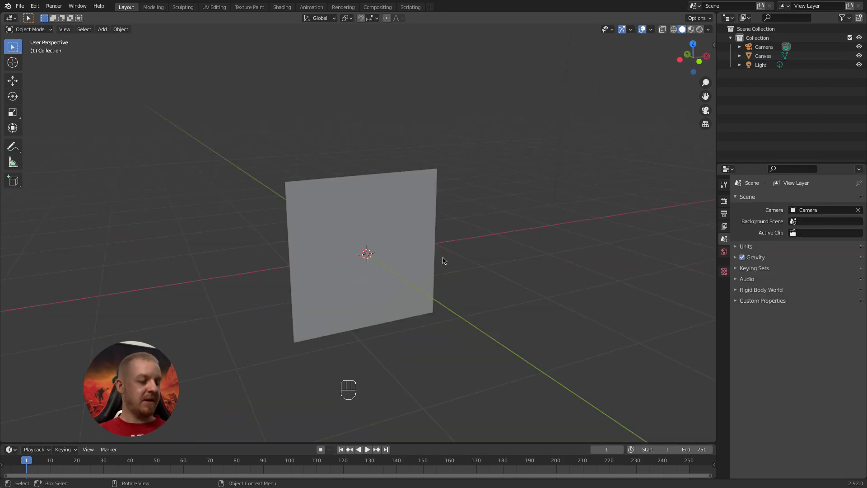
pyautogui.hotkey('shift', 'a')
pyautogui.moveTo(407, 257)
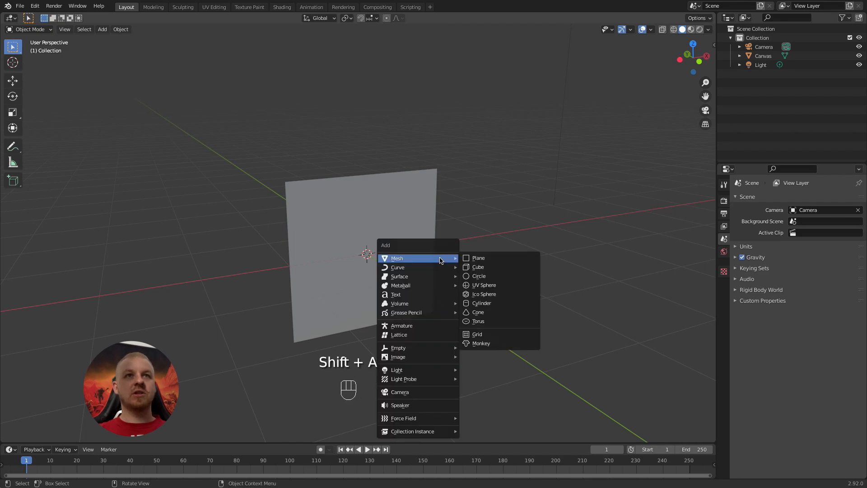
pyautogui.click(484, 306)
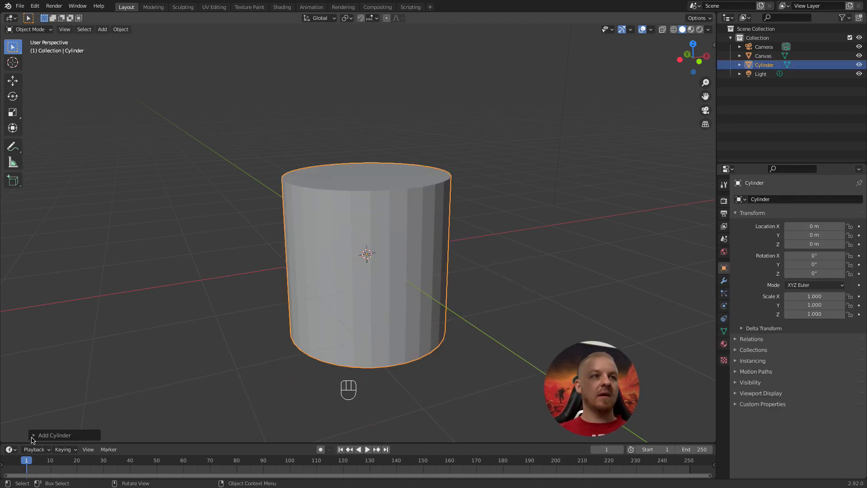
pyautogui.click(117, 328)
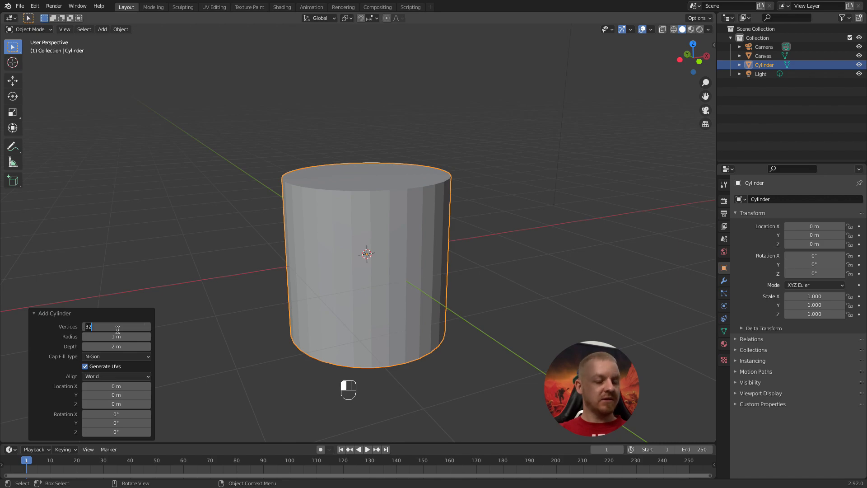
pyautogui.write('6')
pyautogui.press('Return')
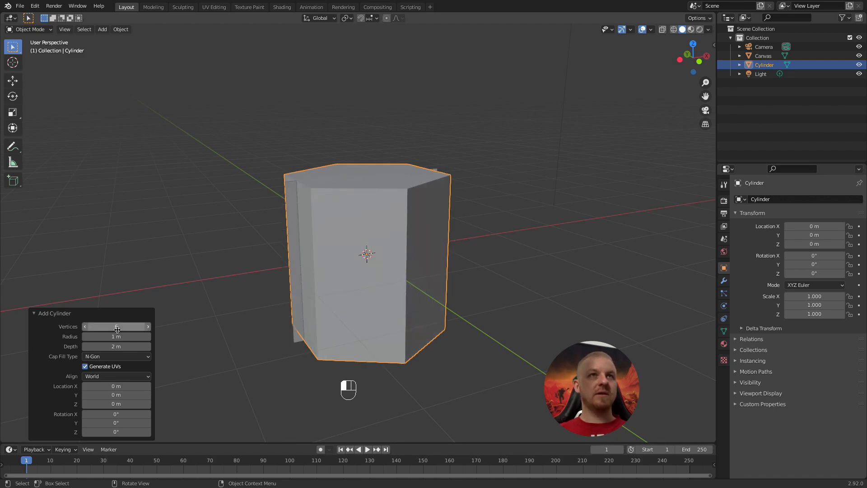
pyautogui.moveTo(125, 339)
pyautogui.mouseDown()
pyautogui.moveTo(79, 334)
pyautogui.moveTo(125, 347)
pyautogui.mouseUp()
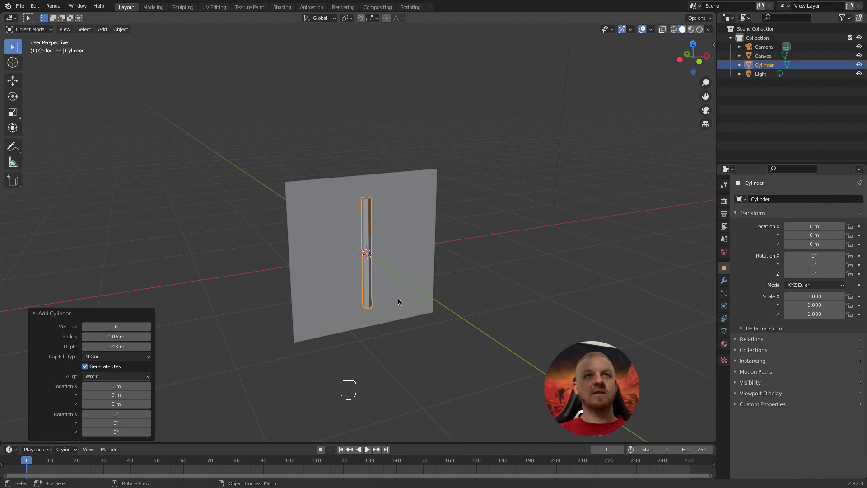
# Enter Edit Mode on the thin cylinder and isolate it in local view.
pyautogui.moveTo(318, 267); pyautogui.dragTo(383, 255, button='middle')
pyautogui.scroll(3, 385, 250)
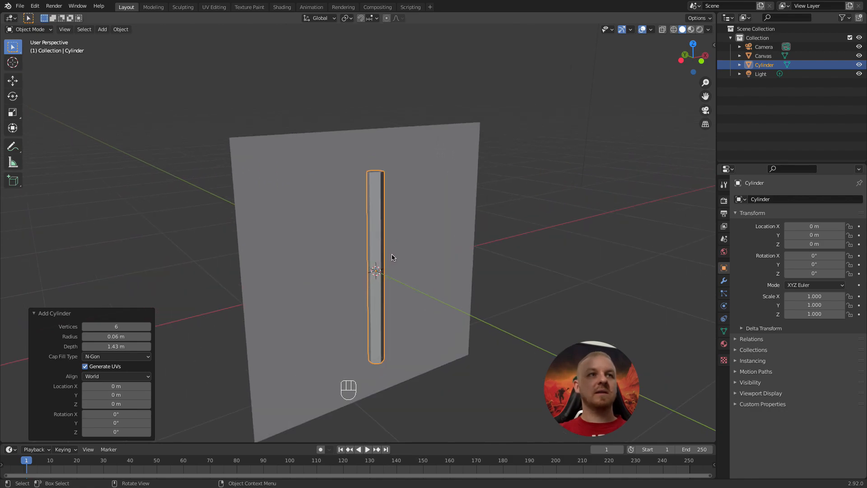
pyautogui.scroll(1, 391, 254)
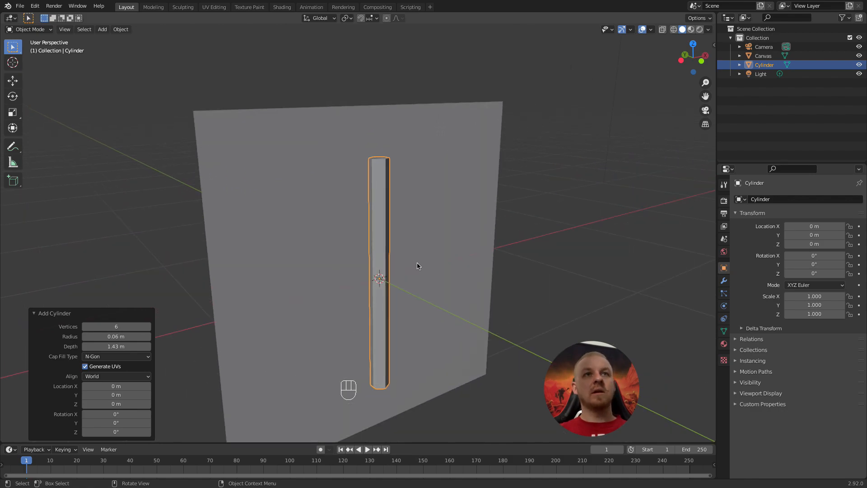
pyautogui.press('Tab')
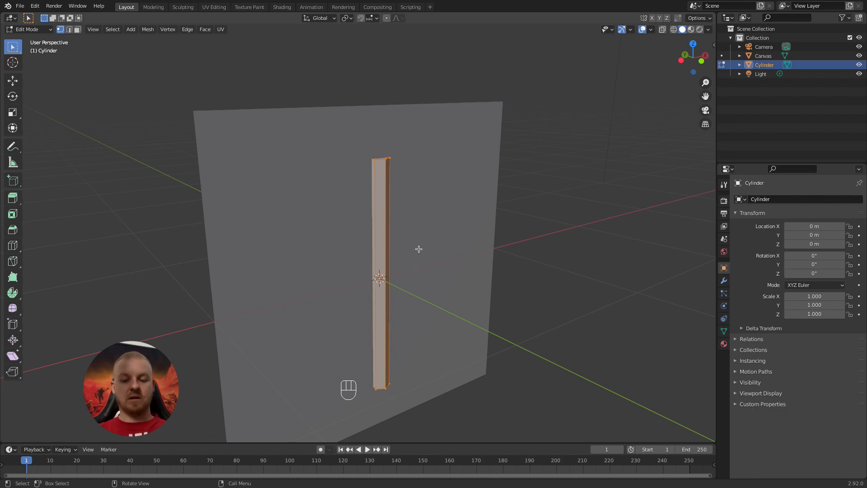
pyautogui.press('KP_Divide')
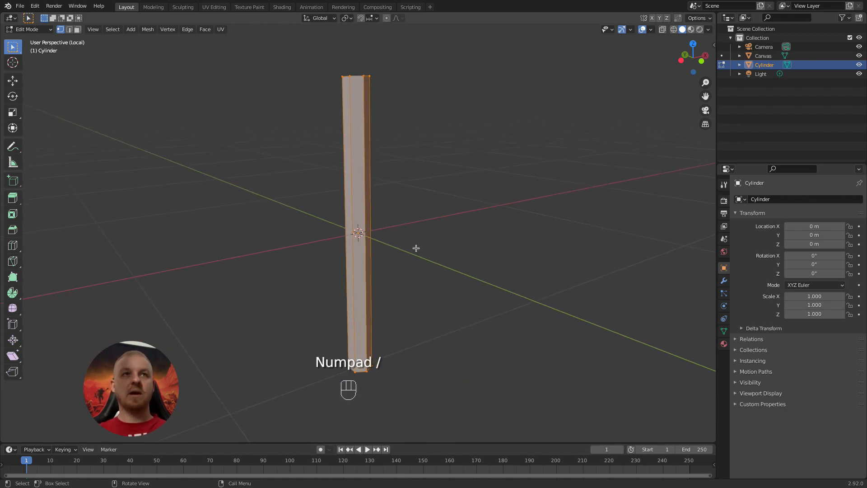
pyautogui.scroll(-4, 405, 276)
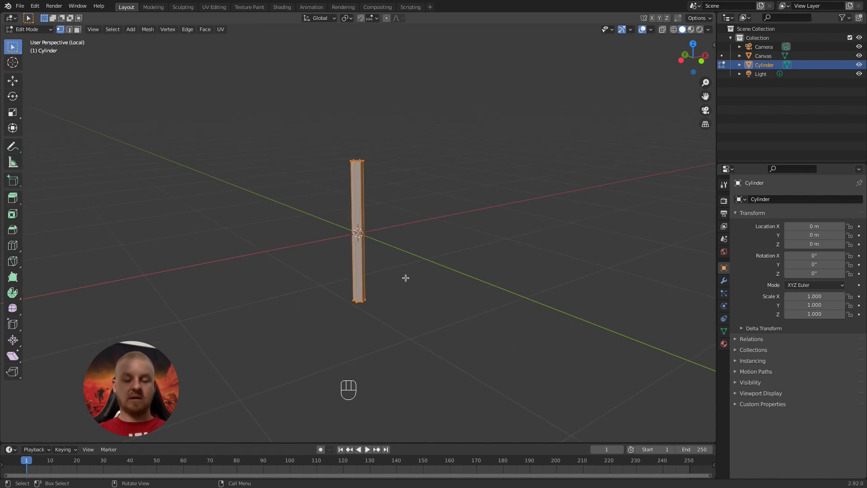
# In front view, move the cylinder's whole mesh up about 0.7 m in snapped increments so its base sits near the origin.
pyautogui.press('KP_1')
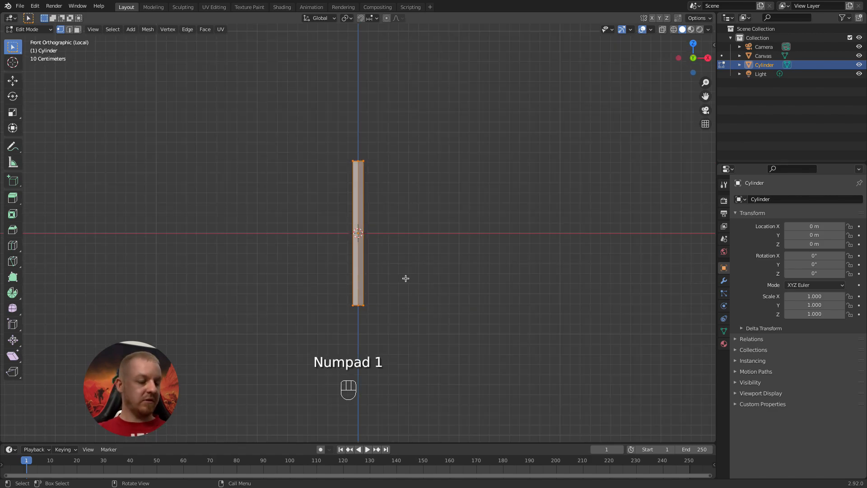
pyautogui.press('g')
pyautogui.press('ctrl')
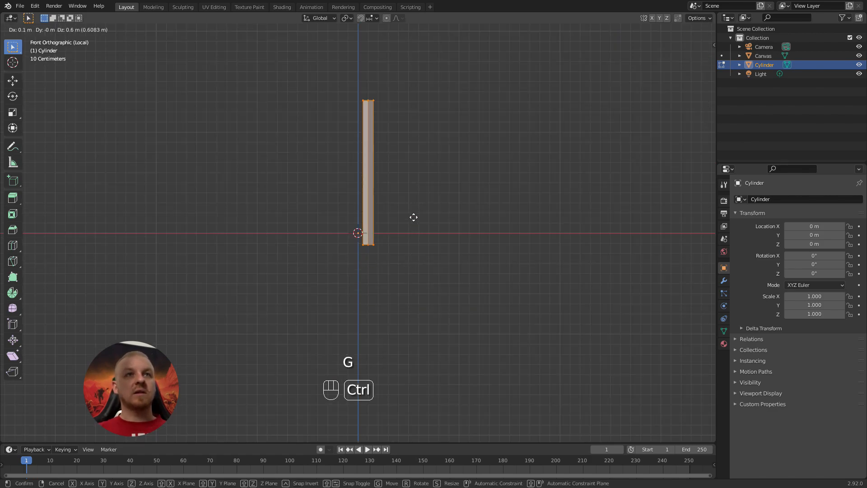
pyautogui.click(407, 206)
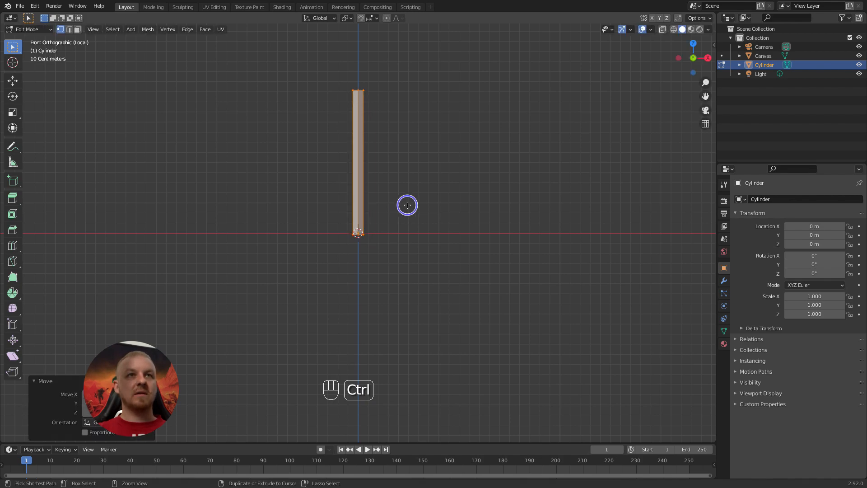
# Fine-adjust the cylinder's mesh upward by 0.02 m with snapping so its base lies just above the origin.
pyautogui.scroll(5, 402, 198)
pyautogui.scroll(1, 404, 200)
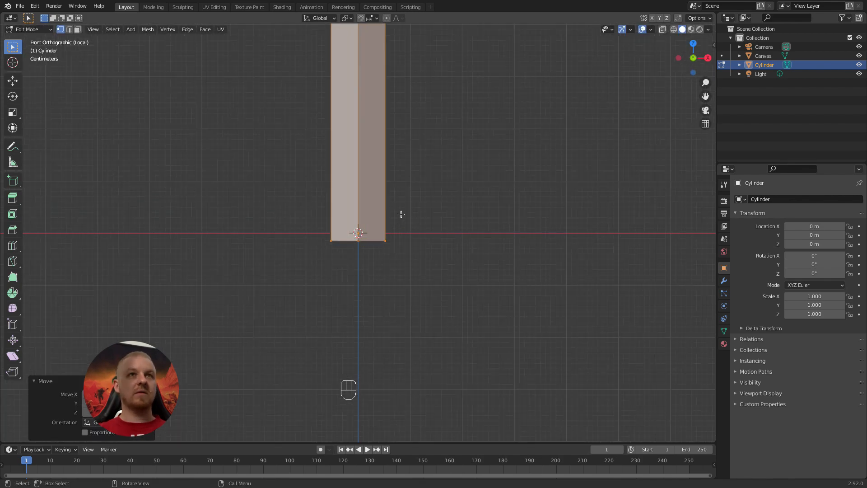
pyautogui.press('g')
pyautogui.press('ctrl')
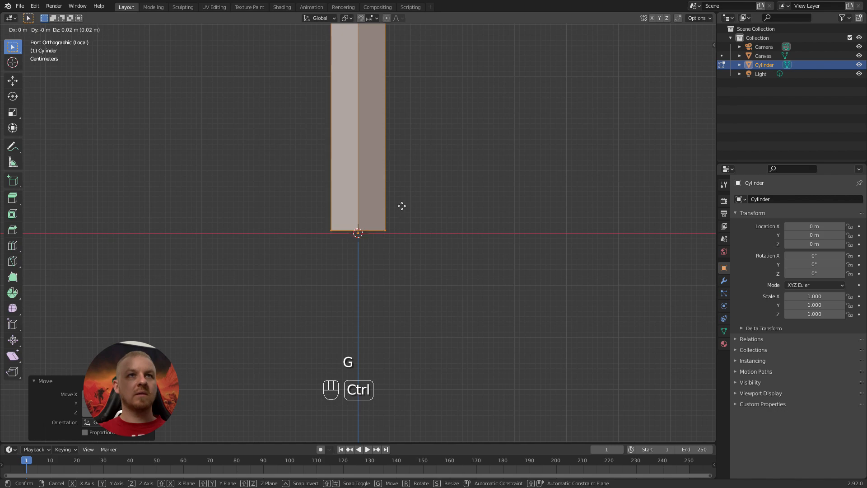
pyautogui.click(402, 206)
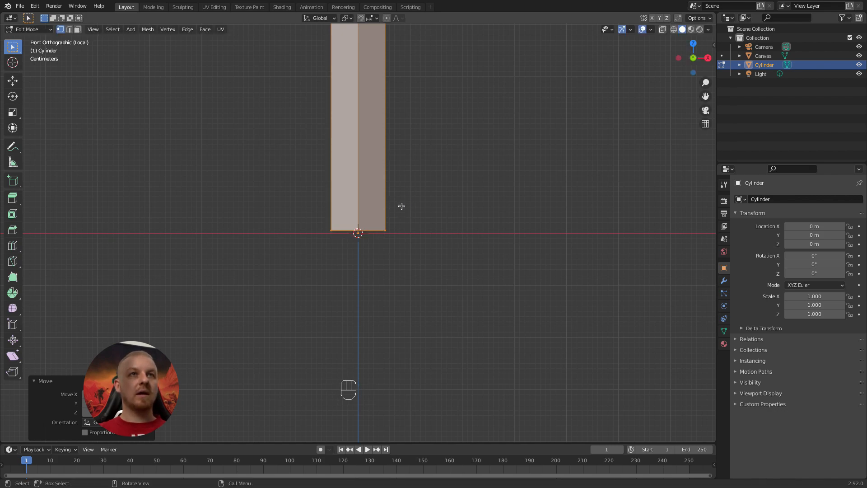
# Move the cylinder's whole mesh up about 0.15 m along Z to leave a gap above the origin.
pyautogui.scroll(-6, 401, 206)
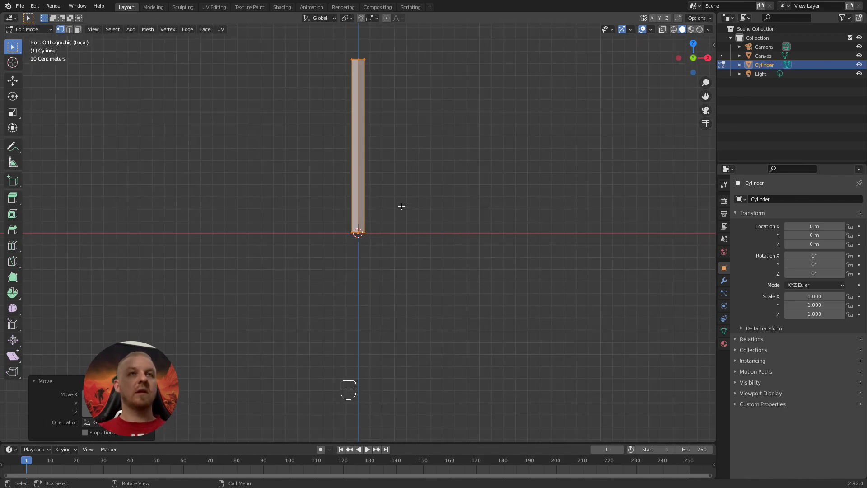
pyautogui.press('g')
pyautogui.press('ctrl')
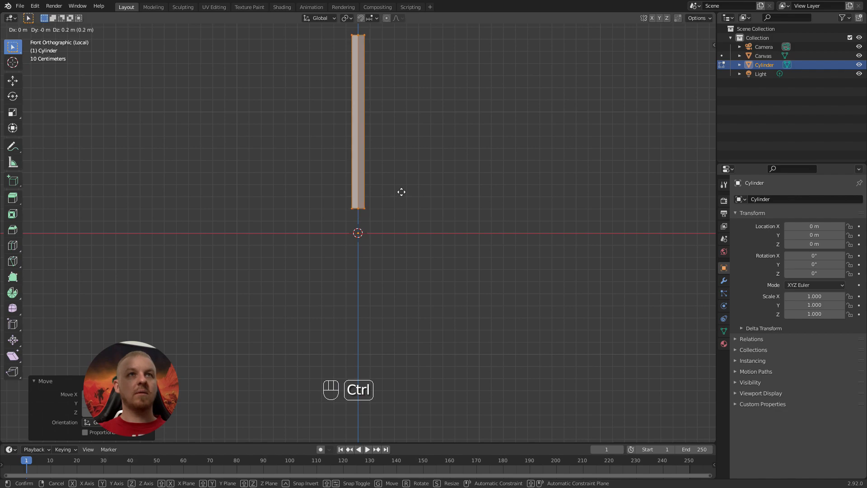
pyautogui.press('z')
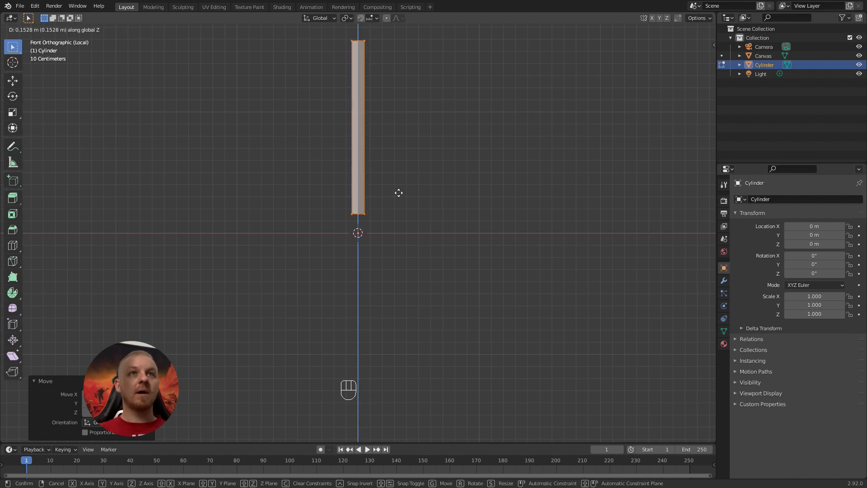
pyautogui.click(398, 194)
# Select the cylinder's bottom face in face select mode and extrude it about 0.11 m downward.
pyautogui.scroll(8, 395, 194)
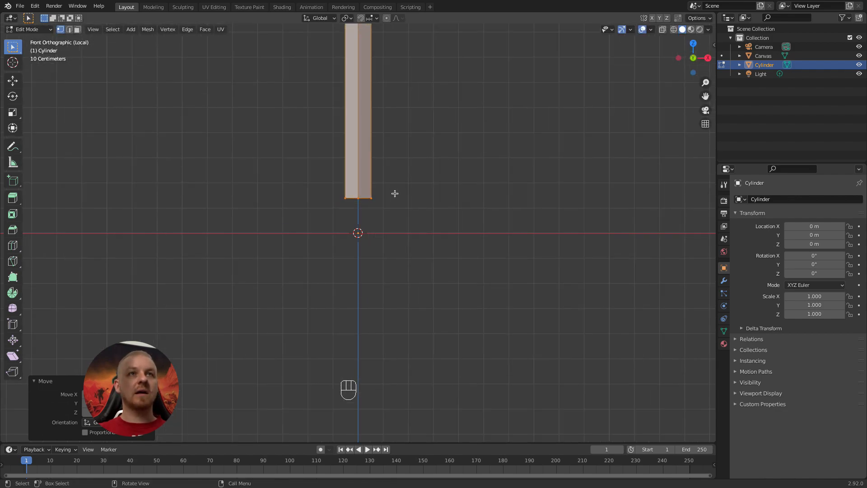
pyautogui.moveTo(378, 198); pyautogui.dragTo(361, 141, button='middle')
pyautogui.press('3')
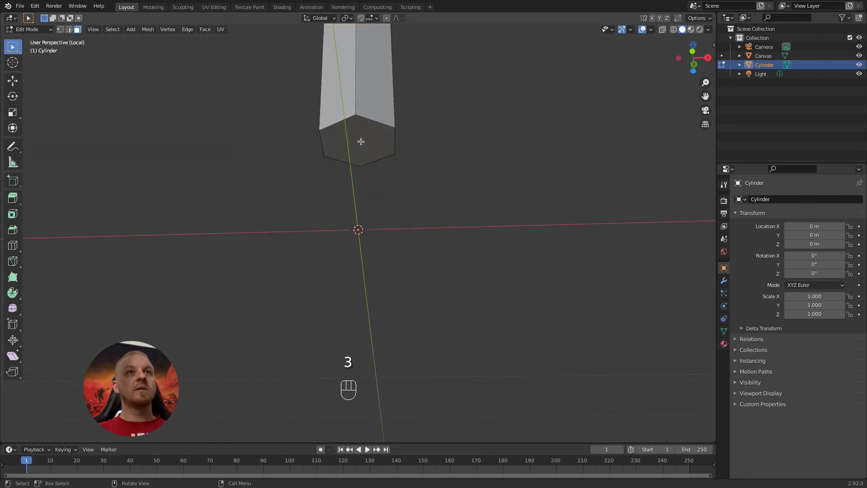
pyautogui.click(372, 141)
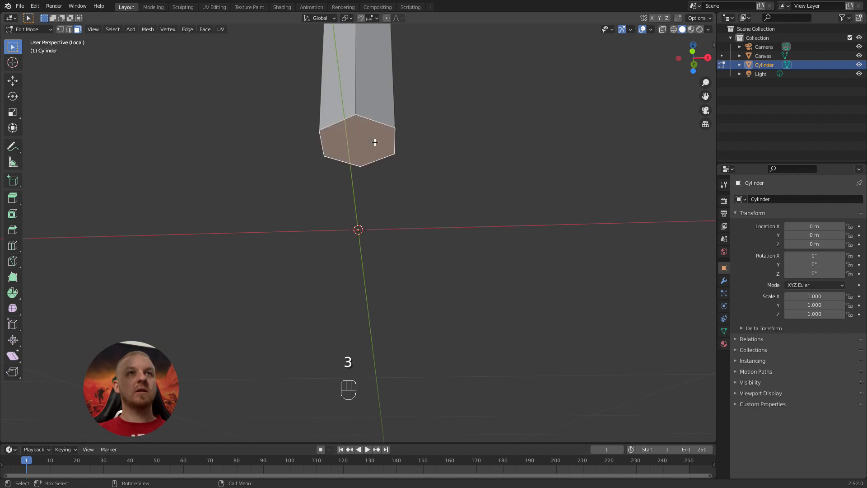
pyautogui.press('e')
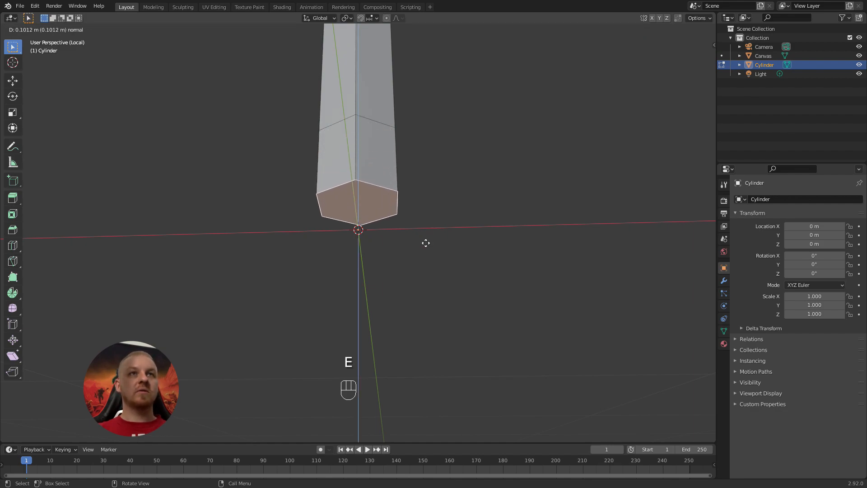
pyautogui.click(428, 248)
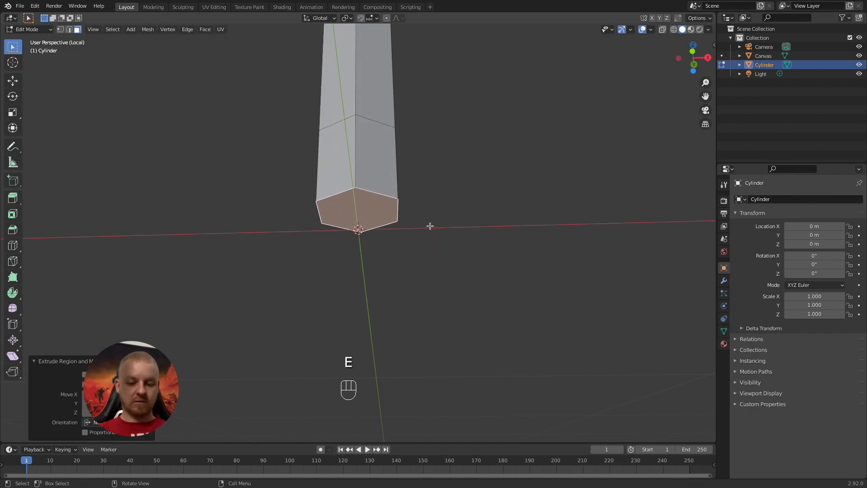
# In front view, lower the extruded bottom face along Z to the origin level and scale it to about 0.08 to form a pointed tip.
pyautogui.press('KP_1')
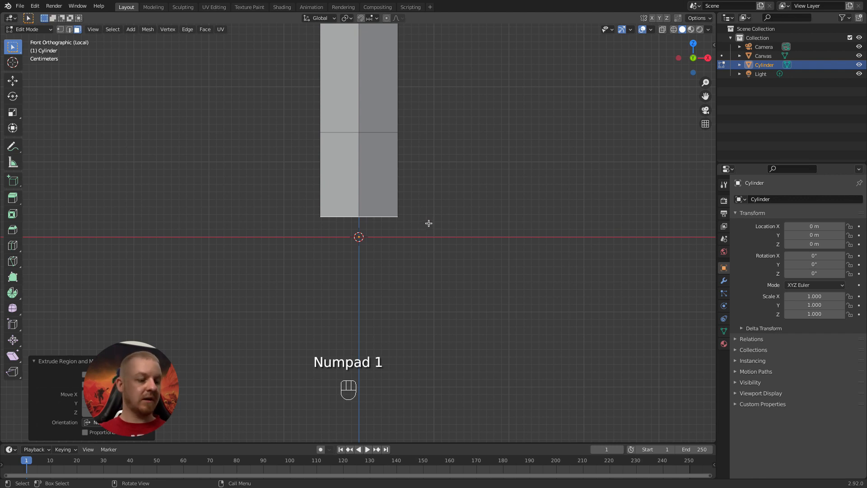
pyautogui.press('g')
pyautogui.press('z')
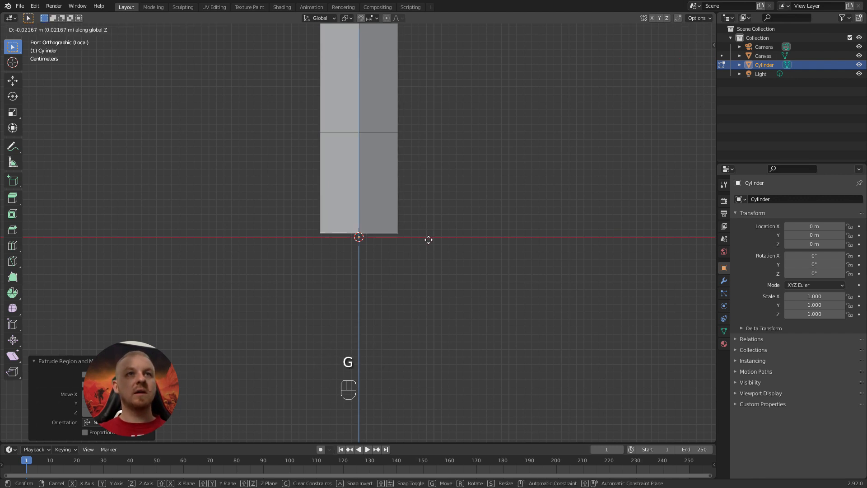
pyautogui.click(429, 243)
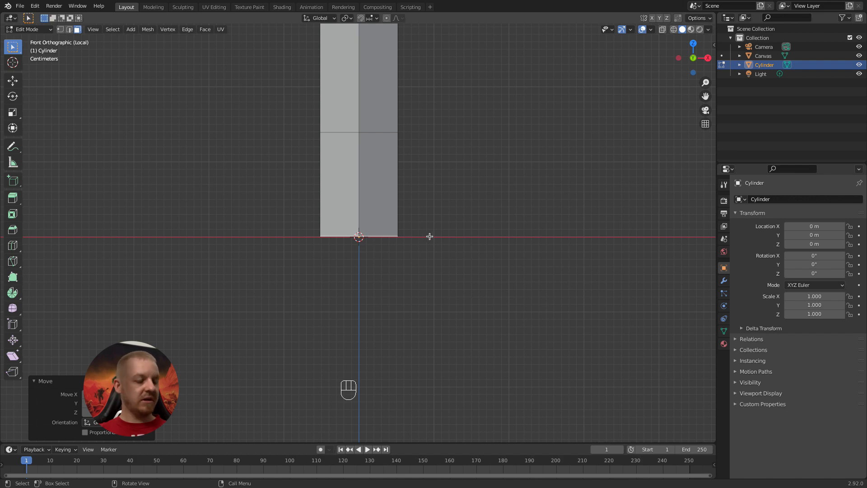
pyautogui.press('s')
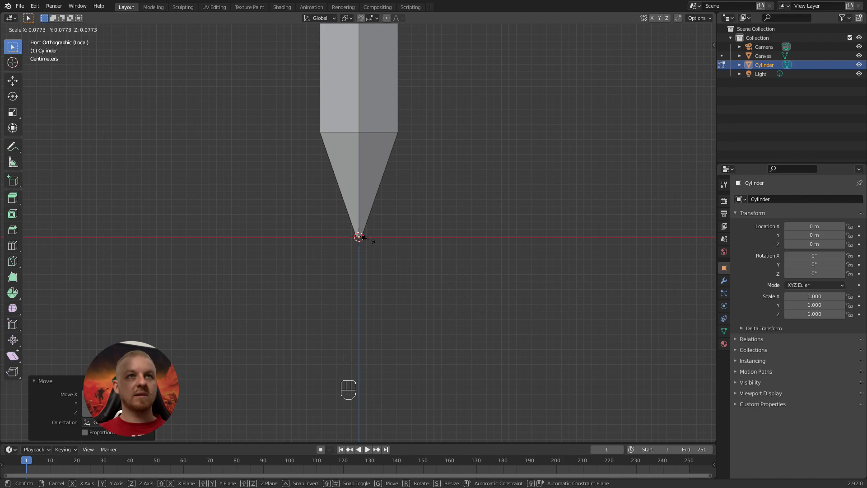
pyautogui.click(367, 240)
# Add two loop cuts around the tapered tip, one slid toward the point and one slid up against the shoulder.
pyautogui.moveTo(397, 170); pyautogui.dragTo(429, 232, button='middle')
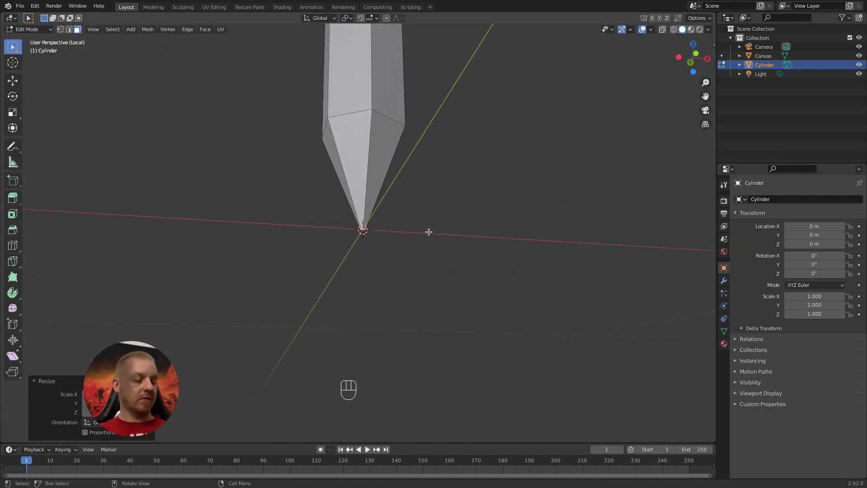
pyautogui.moveTo(467, 198)
pyautogui.keyDown('shift'); pyautogui.mouseDown(button='middle')
pyautogui.moveTo(456, 286)
pyautogui.moveTo(329, 291)
pyautogui.mouseUp(button='middle'); pyautogui.keyUp('shift')
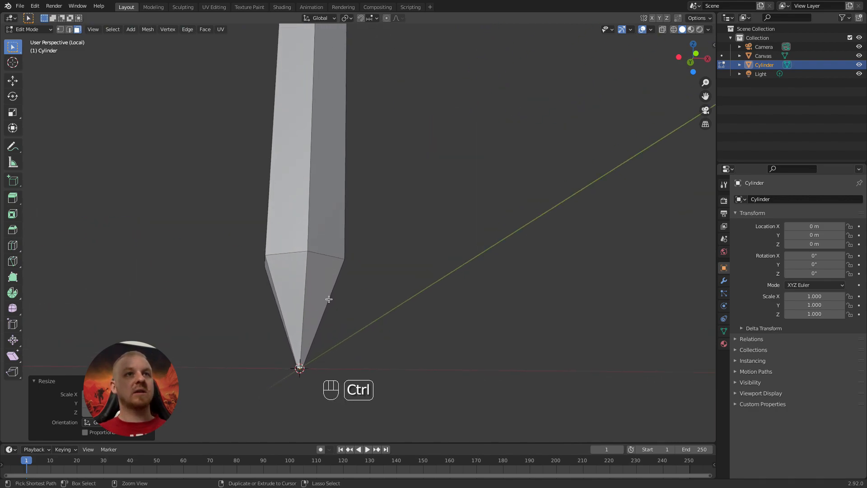
pyautogui.hotkey('ctrl', 'r')
pyautogui.click(325, 295)
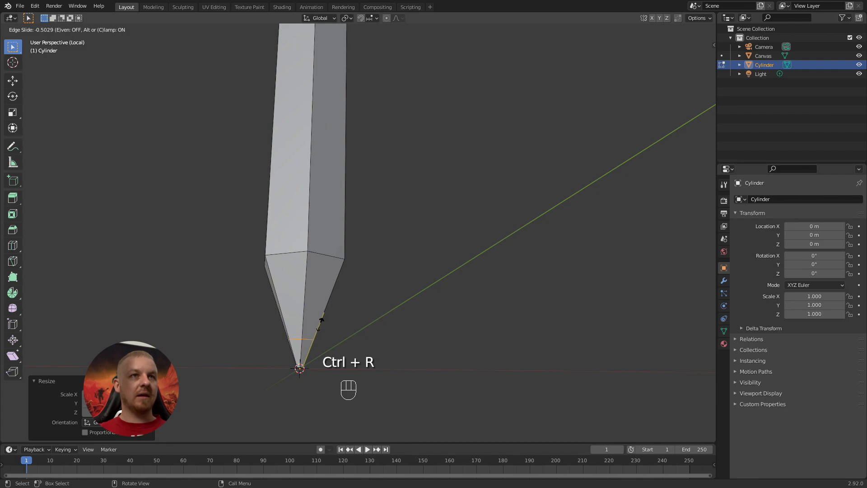
pyautogui.click(321, 318)
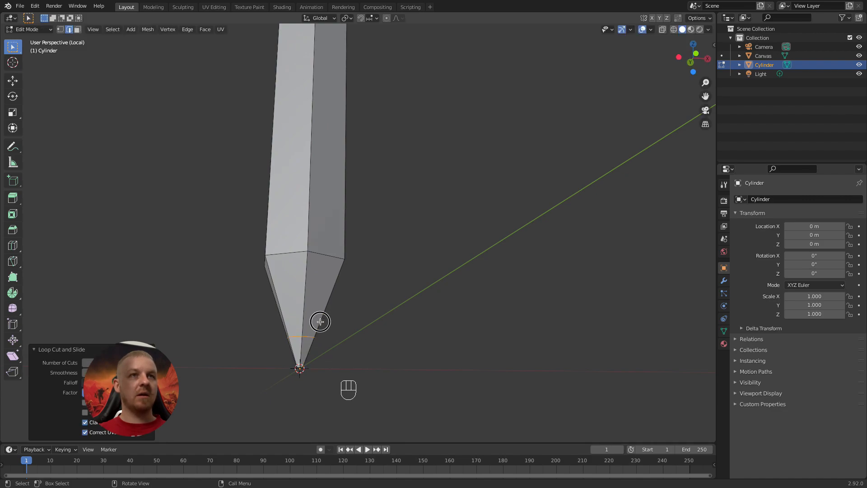
pyautogui.hotkey('ctrl', 'r')
pyautogui.click(326, 288)
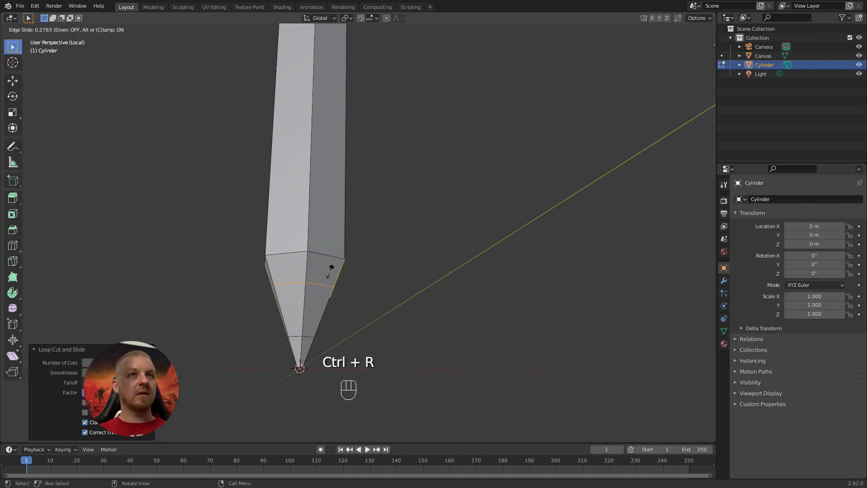
pyautogui.click(342, 260)
# Select the cylinder's top face, extrude it up about 0.03 m and scale it inward to chamfer the end.
pyautogui.scroll(-8, 400, 277)
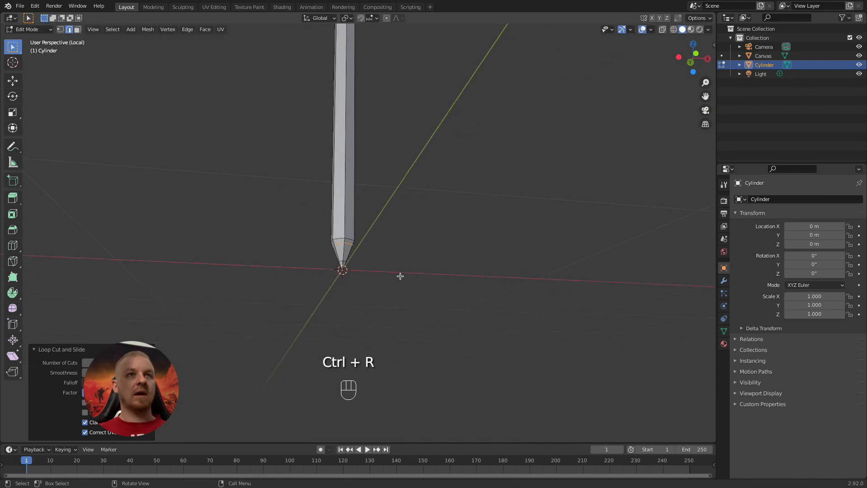
pyautogui.keyDown('shift'); pyautogui.moveTo(416, 172); pyautogui.dragTo(381, 122, button='middle'); pyautogui.keyUp('shift')
pyautogui.click(364, 125)
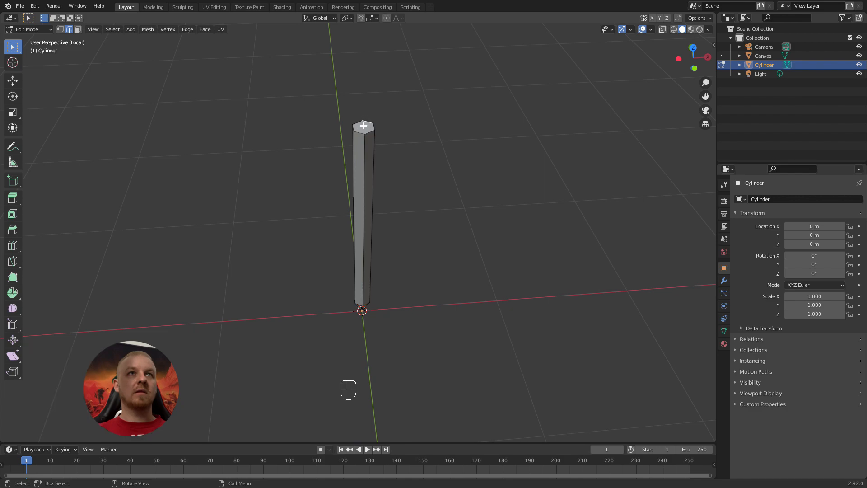
pyautogui.press('3')
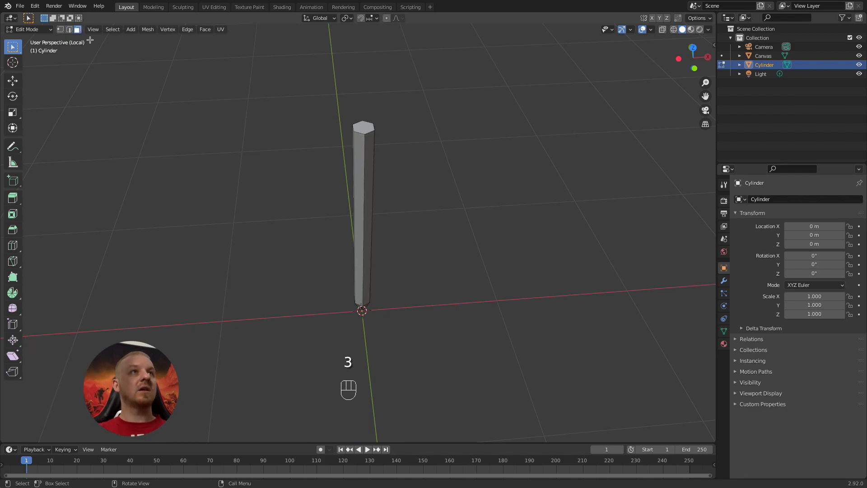
pyautogui.click(362, 125)
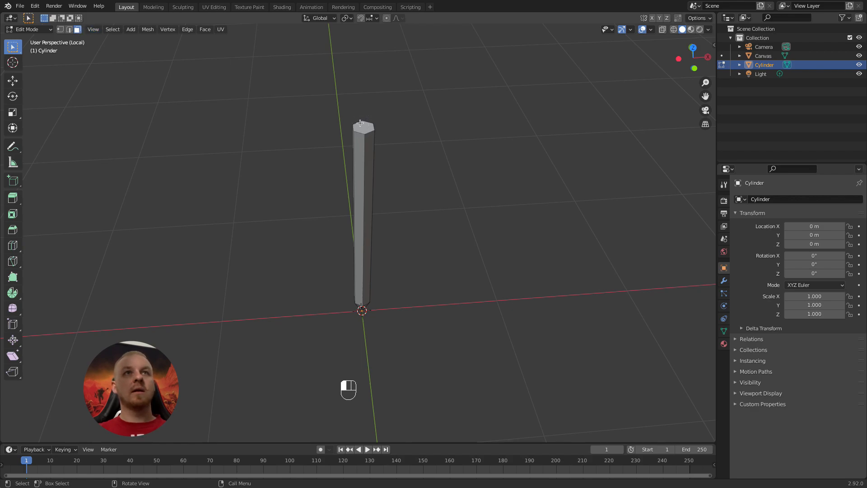
pyautogui.keyDown('shift'); pyautogui.moveTo(410, 194); pyautogui.dragTo(404, 226, button='middle'); pyautogui.keyUp('shift')
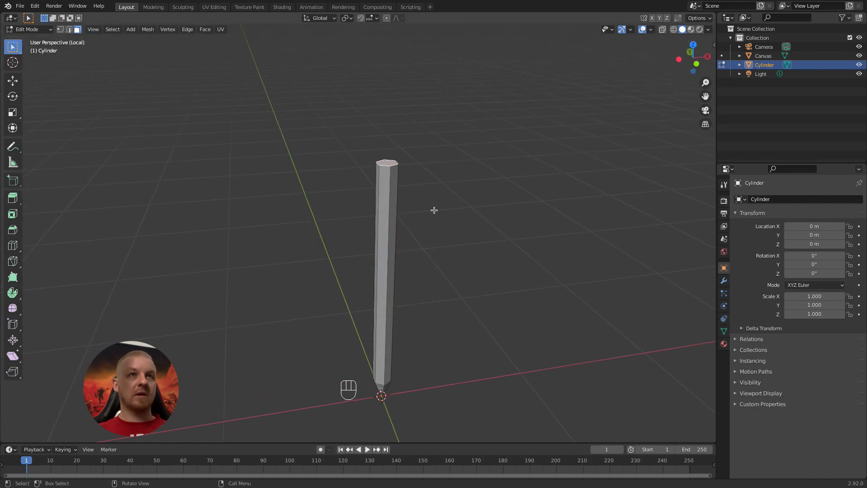
pyautogui.press('e')
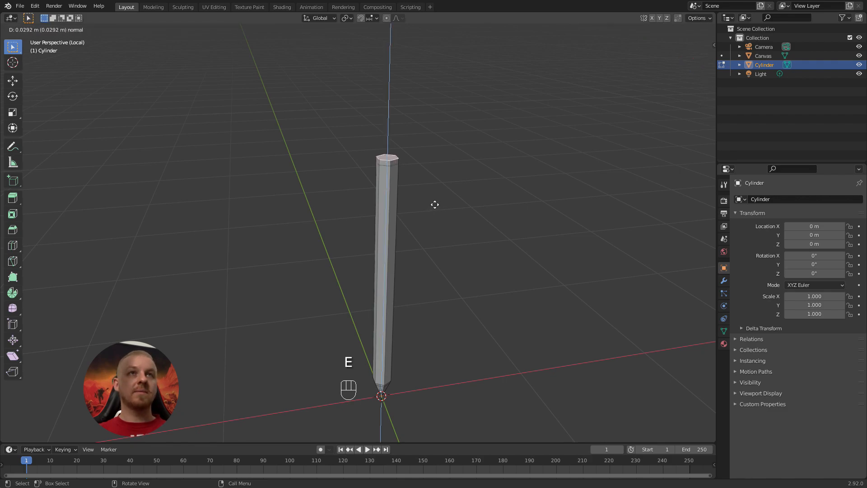
pyautogui.click(434, 204)
pyautogui.press('s')
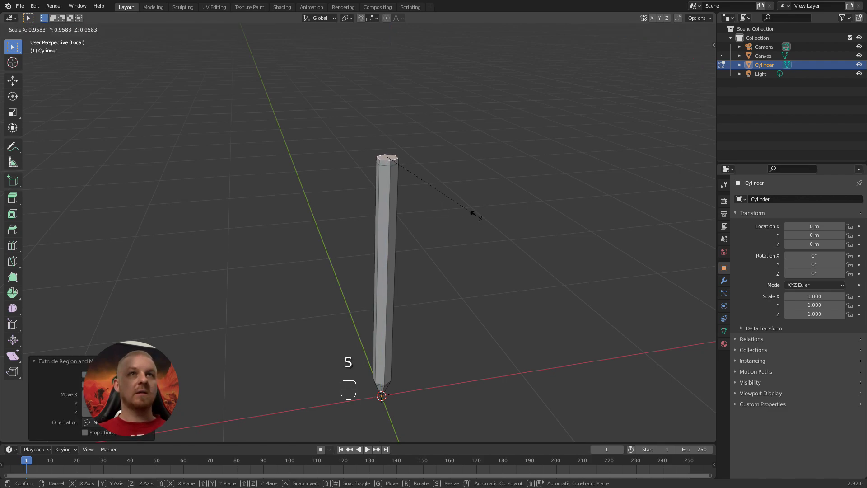
pyautogui.click(453, 206)
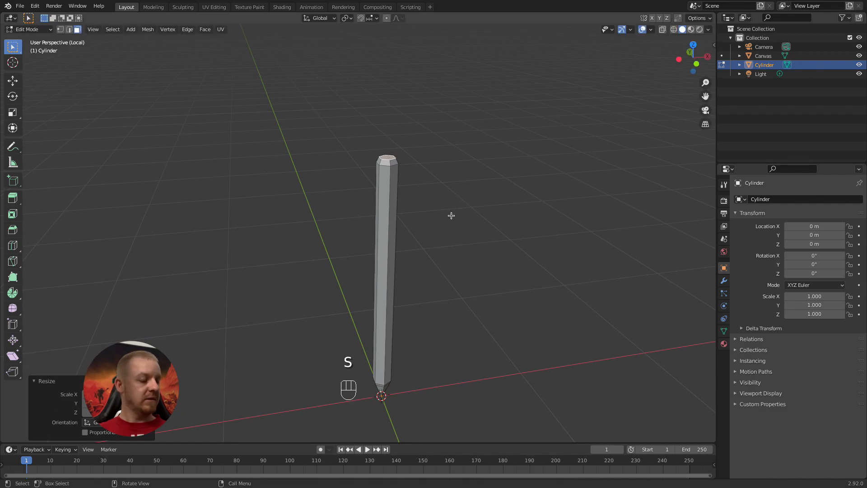
# Return to Object Mode and give the pencil-shaped cylinder a new material.
pyautogui.moveTo(347, 252); pyautogui.dragTo(350, 229, button='middle')
pyautogui.moveTo(340, 235); pyautogui.dragTo(348, 255, button='middle')
pyautogui.press('Tab')
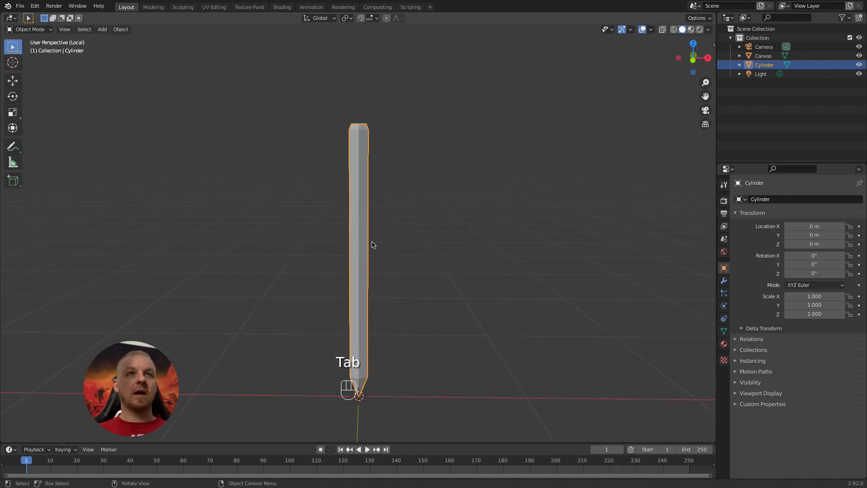
pyautogui.click(723, 344)
pyautogui.click(784, 238)
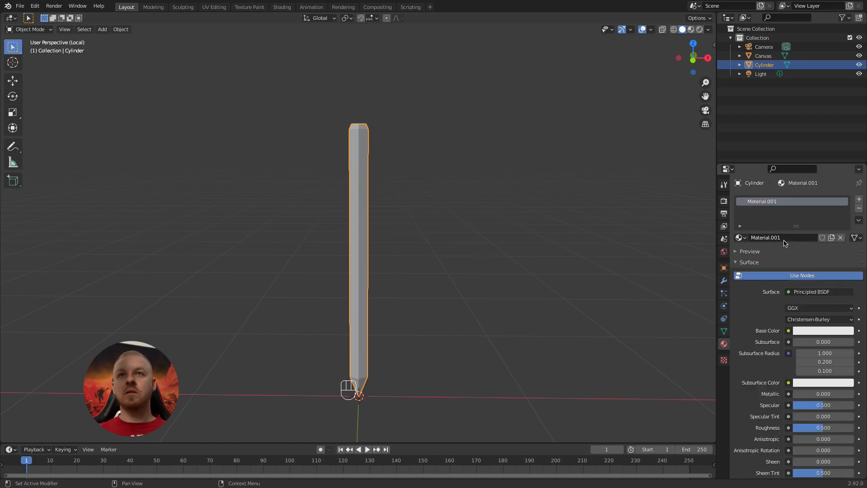
# Switch the viewport to material preview and set the base color to orange-yellow (H 0.085, S 0.997), slightly darkened.
pyautogui.click(692, 30)
pyautogui.moveTo(395, 227); pyautogui.dragTo(520, 266, button='middle')
pyautogui.click(829, 331)
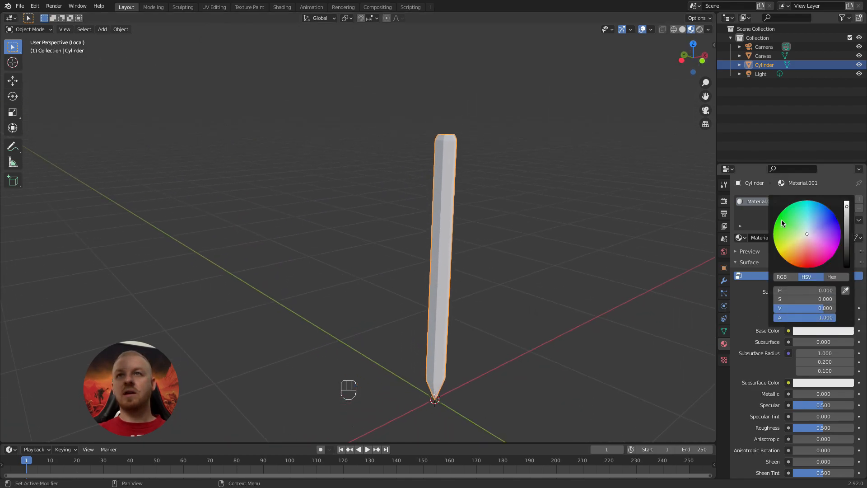
pyautogui.moveTo(785, 248); pyautogui.dragTo(787, 255)
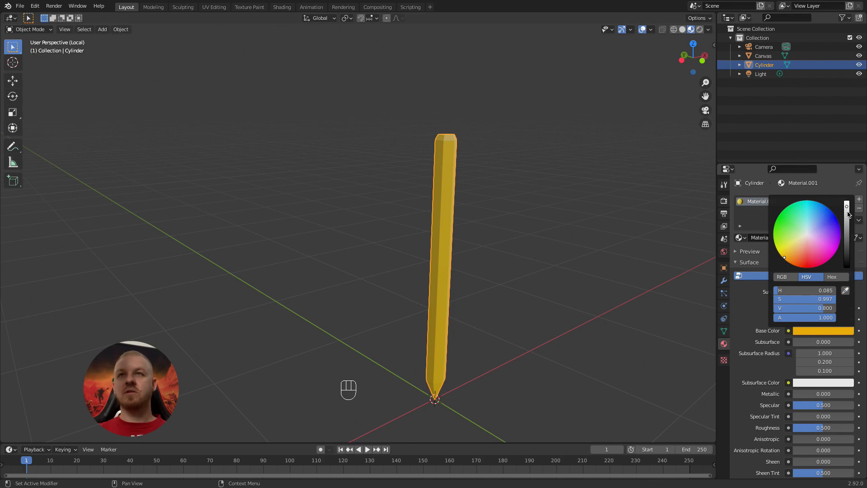
pyautogui.moveTo(848, 214); pyautogui.dragTo(847, 213)
# Add a Bevel modifier to the pencil-shaped cylinder.
pyautogui.moveTo(410, 325); pyautogui.dragTo(567, 257, button='middle')
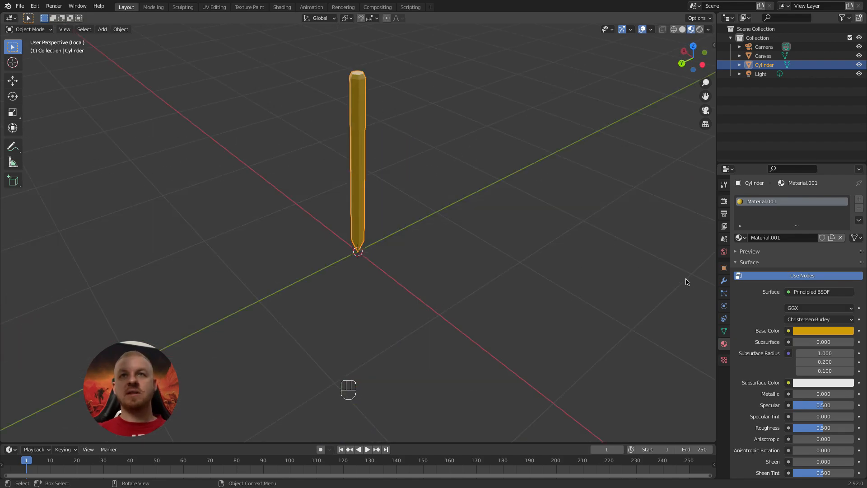
pyautogui.click(723, 280)
pyautogui.click(760, 200)
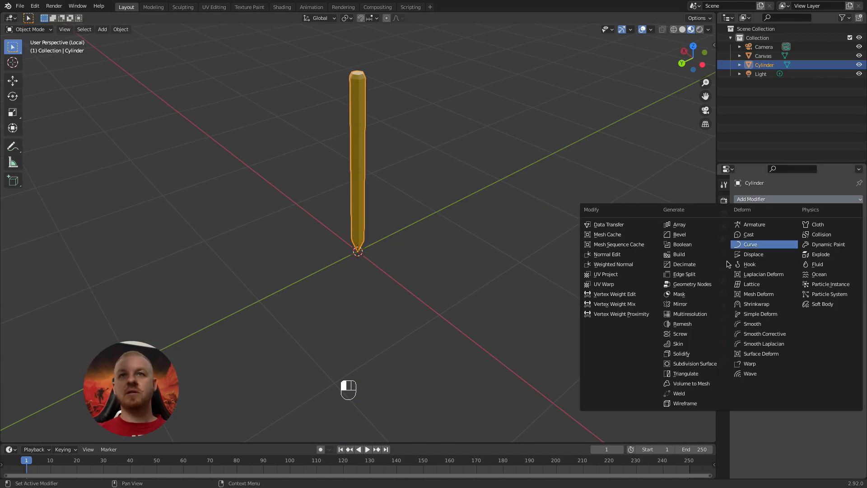
pyautogui.click(680, 234)
# Set the Bevel modifier's segments to 3 and inspect the edges around the pencil's tip.
pyautogui.moveTo(325, 258); pyautogui.dragTo(338, 289, button='middle')
pyautogui.scroll(6, 345, 290)
pyautogui.moveTo(297, 366)
pyautogui.keyDown('shift'); pyautogui.mouseDown(button='middle')
pyautogui.moveTo(356, 285)
pyautogui.moveTo(433, 234)
pyautogui.mouseUp(button='middle'); pyautogui.keyUp('shift')
pyautogui.scroll(3, 435, 228)
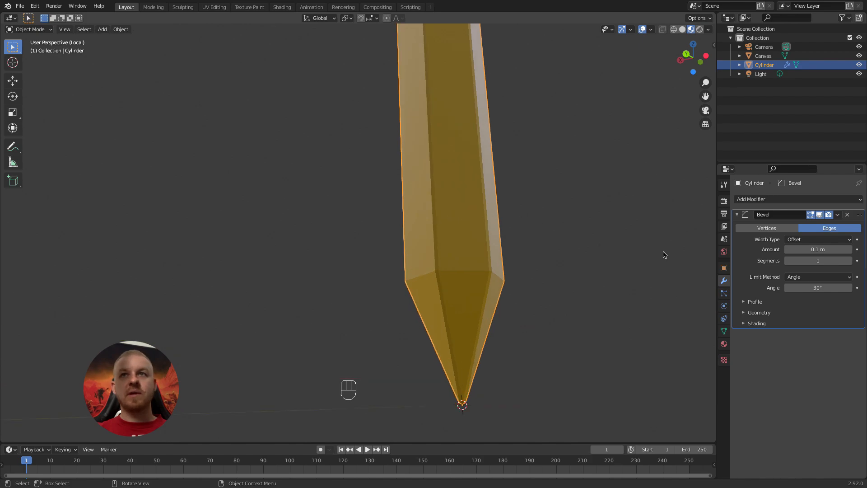
pyautogui.click(851, 262)
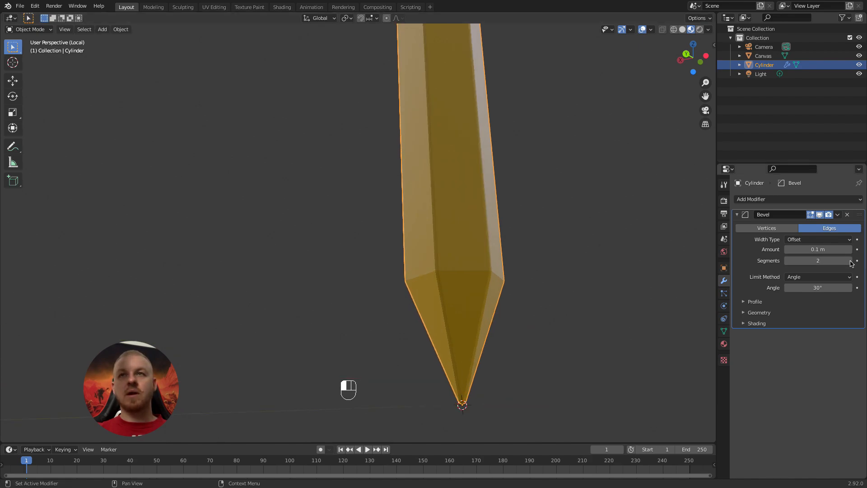
pyautogui.click(851, 262)
pyautogui.moveTo(461, 267); pyautogui.dragTo(453, 236, button='middle')
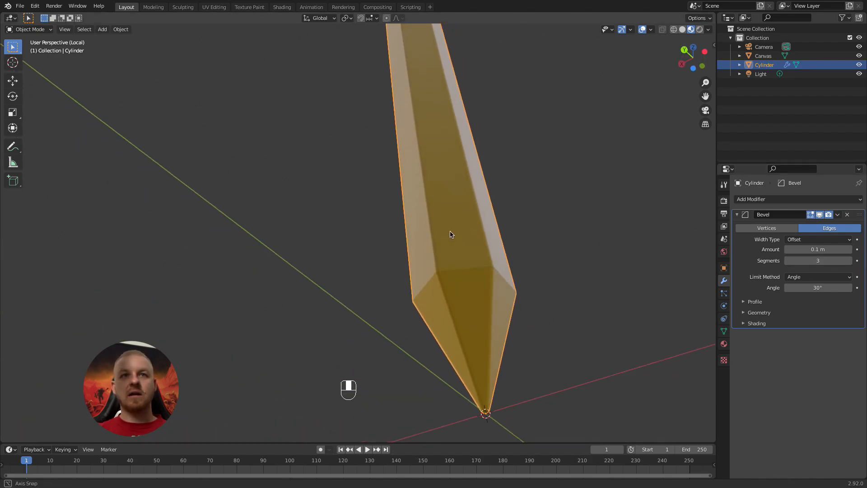
pyautogui.keyDown('shift'); pyautogui.moveTo(489, 294); pyautogui.dragTo(434, 256, button='middle'); pyautogui.keyUp('shift')
pyautogui.moveTo(431, 292); pyautogui.dragTo(410, 280, button='middle')
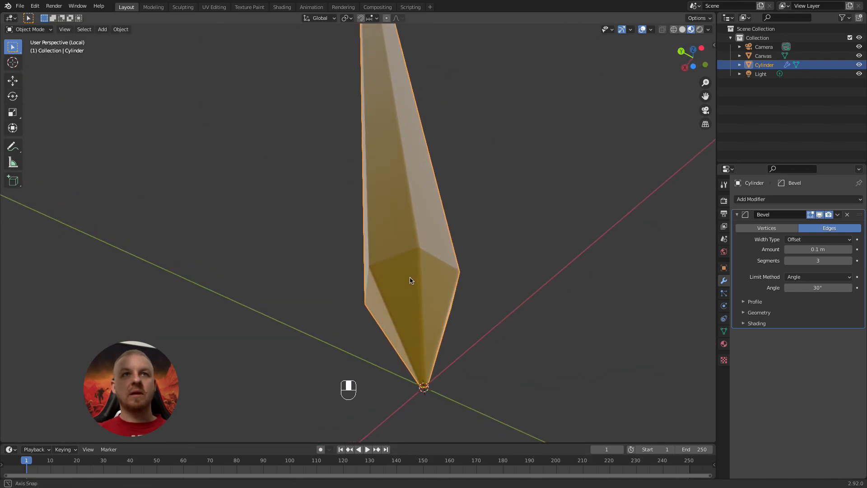
# Set the pencil's Bevel modifier amount to 0.049 m.
pyautogui.scroll(4, 433, 294)
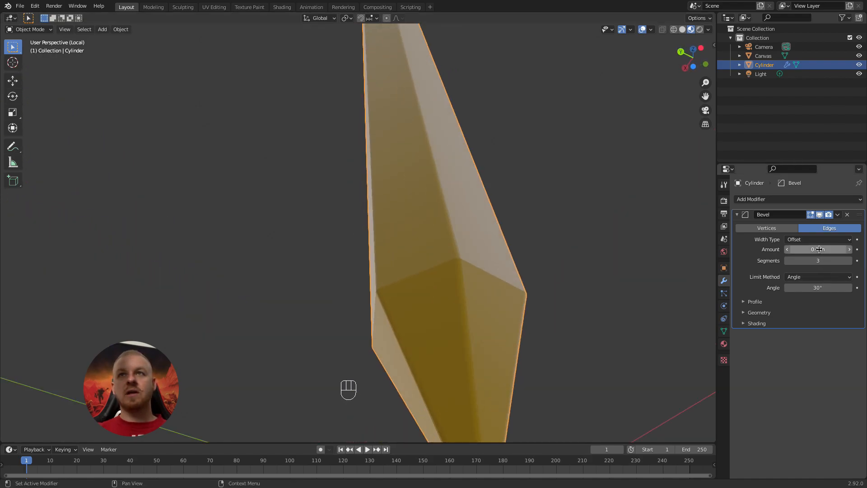
pyautogui.keyDown('shift'); pyautogui.moveTo(817, 250); pyautogui.dragTo(808, 251); pyautogui.keyUp('shift')
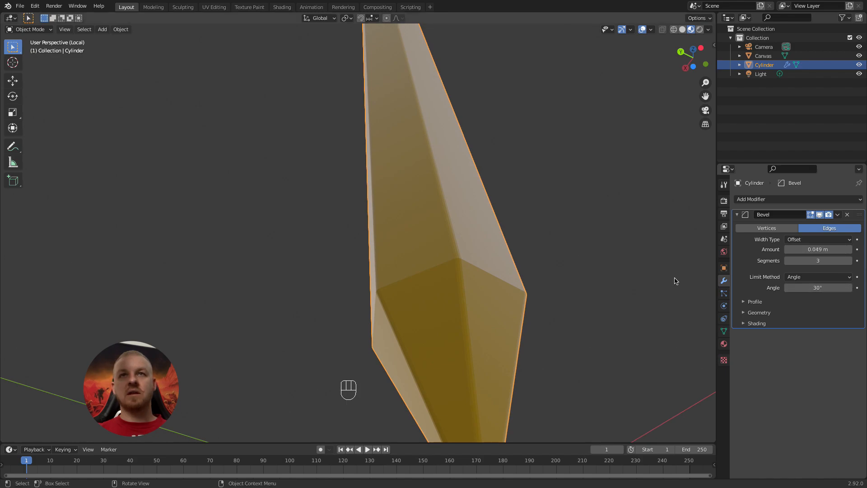
pyautogui.scroll(-4, 508, 367)
pyautogui.moveTo(477, 376)
pyautogui.keyDown('shift'); pyautogui.mouseDown(button='middle')
pyautogui.moveTo(441, 306)
pyautogui.moveTo(443, 321)
pyautogui.mouseUp(button='middle'); pyautogui.keyUp('shift')
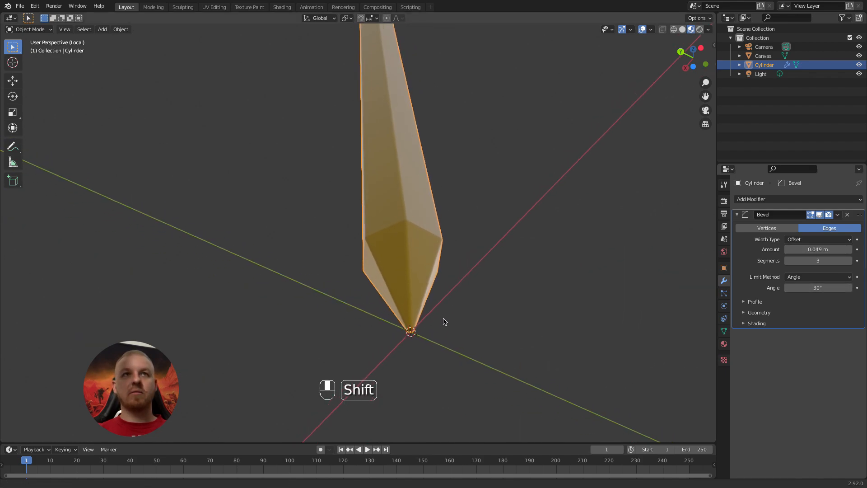
# Apply smooth shading to the pencil and inspect the surface around its tip.
pyautogui.scroll(3, 424, 237)
pyautogui.rightClick(424, 237)
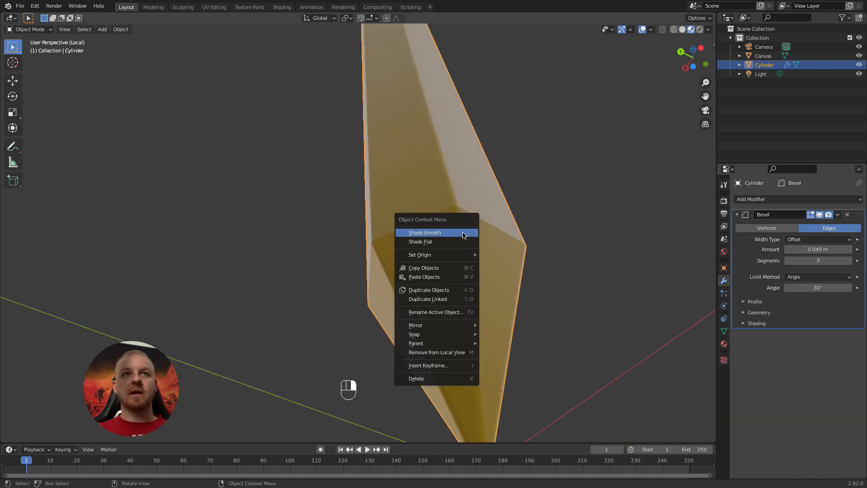
pyautogui.click(439, 233)
pyautogui.moveTo(439, 236)
pyautogui.mouseDown(button='middle')
pyautogui.moveTo(470, 284)
pyautogui.moveTo(406, 332)
pyautogui.moveTo(442, 317)
pyautogui.mouseUp(button='middle')
pyautogui.scroll(-4, 525, 246)
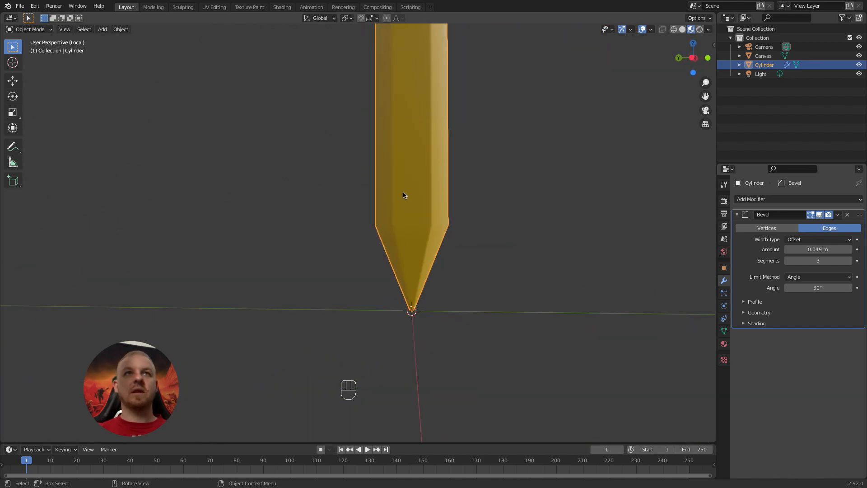
# Add a centred loop cut around the sloped faces at the pencil's blunt end and scale it outward to round the end.
pyautogui.scroll(-5, 403, 195)
pyautogui.moveTo(387, 188)
pyautogui.keyDown('shift'); pyautogui.mouseDown(button='middle')
pyautogui.moveTo(383, 169)
pyautogui.moveTo(384, 218)
pyautogui.moveTo(364, 147)
pyautogui.moveTo(375, 112)
pyautogui.moveTo(419, 244)
pyautogui.mouseUp(button='middle'); pyautogui.keyUp('shift')
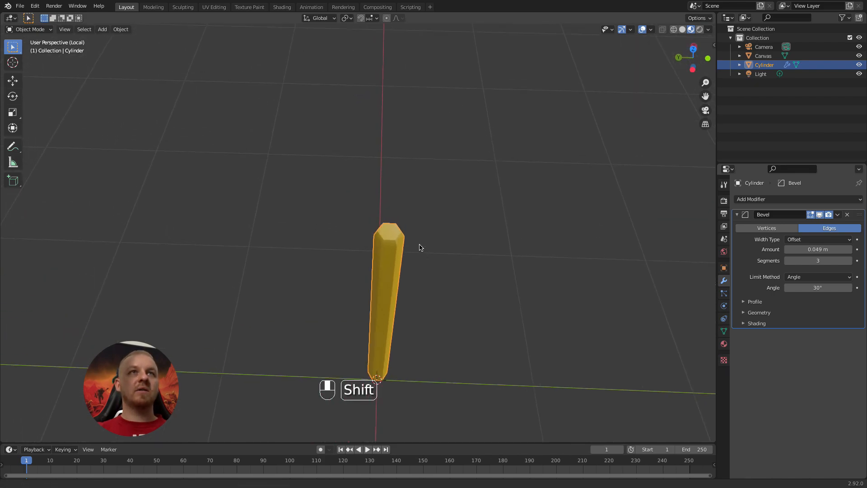
pyautogui.scroll(5, 419, 245)
pyautogui.moveTo(466, 300)
pyautogui.keyDown('shift'); pyautogui.mouseDown(button='middle')
pyautogui.moveTo(450, 166)
pyautogui.moveTo(460, 172)
pyautogui.moveTo(445, 212)
pyautogui.mouseUp(button='middle'); pyautogui.keyUp('shift')
pyautogui.scroll(4, 443, 217)
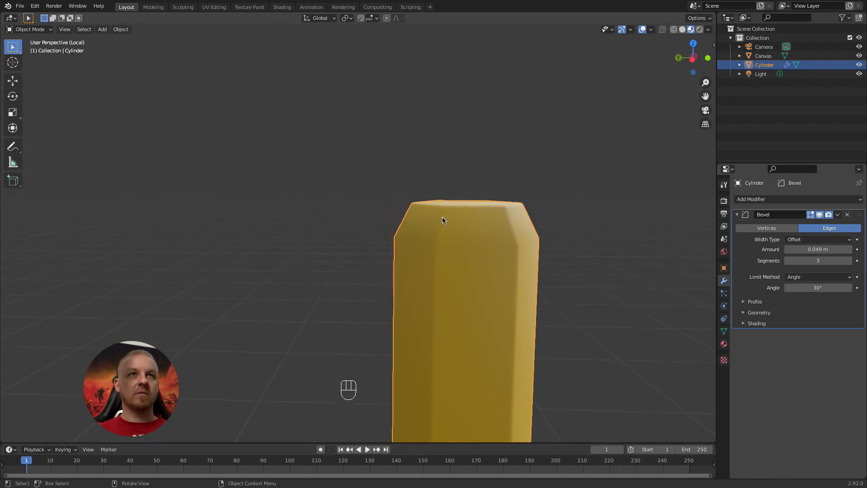
pyautogui.press('Tab')
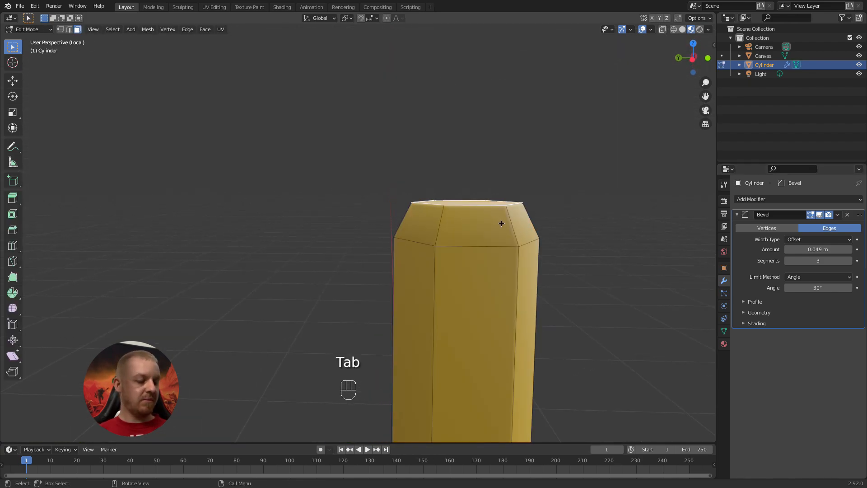
pyautogui.hotkey('ctrl', 'r')
pyautogui.click(506, 224)
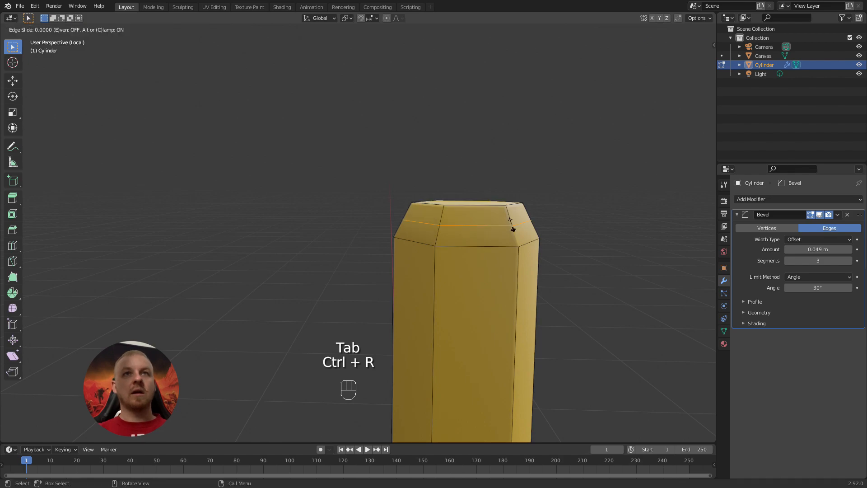
pyautogui.click(532, 219)
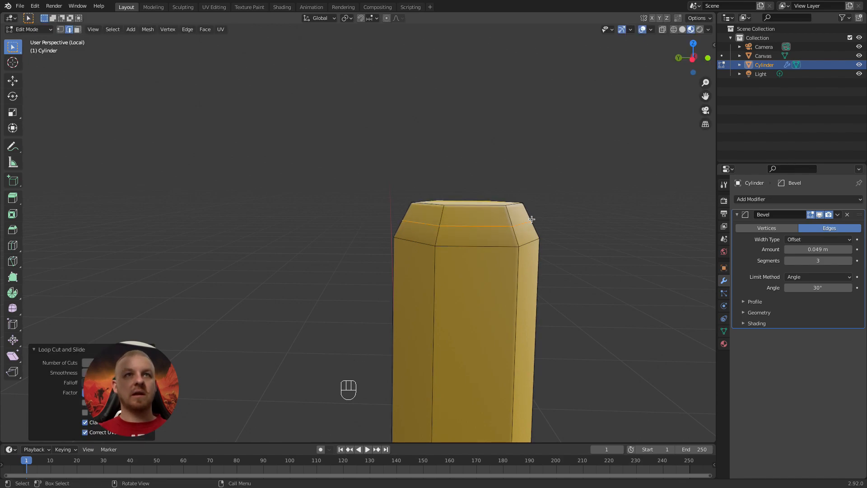
pyautogui.press('s')
pyautogui.click(586, 231)
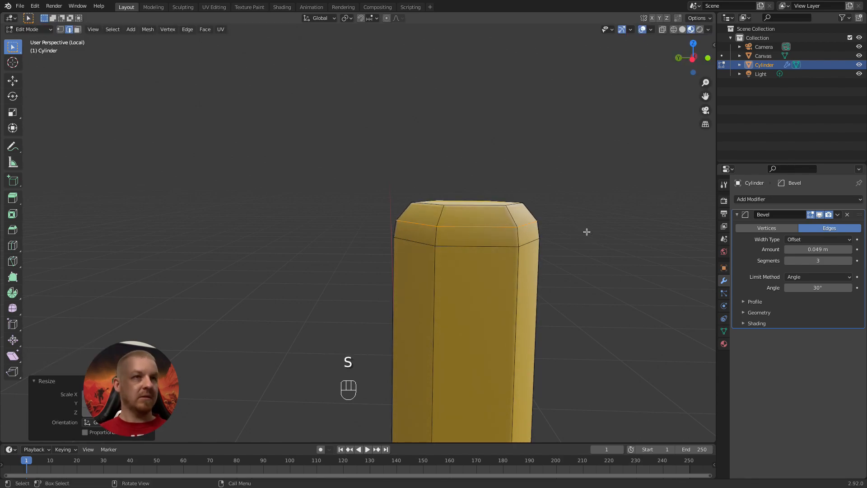
pyautogui.press('Tab')
# Extrude the flat face at the pencil's blunt end in place and scale it inward to a smaller hexagon.
pyautogui.moveTo(565, 245); pyautogui.dragTo(486, 302, button='middle')
pyautogui.press('Tab')
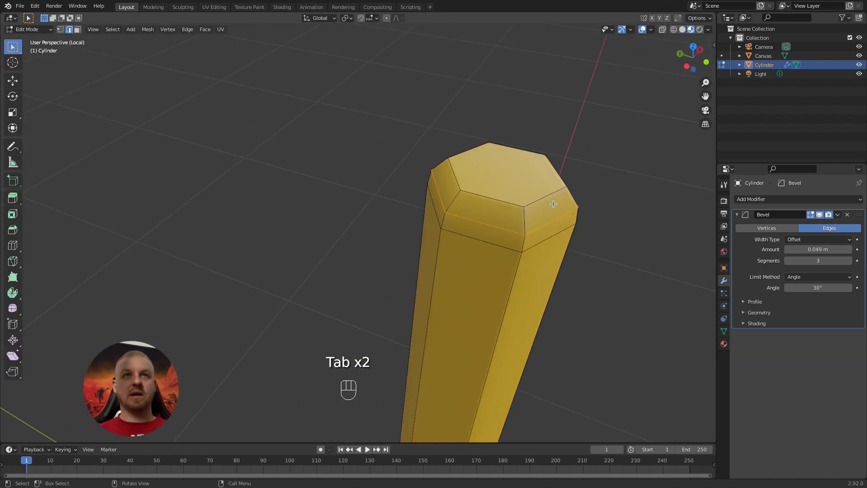
pyautogui.press('3')
pyautogui.click(508, 176)
pyautogui.press('e')
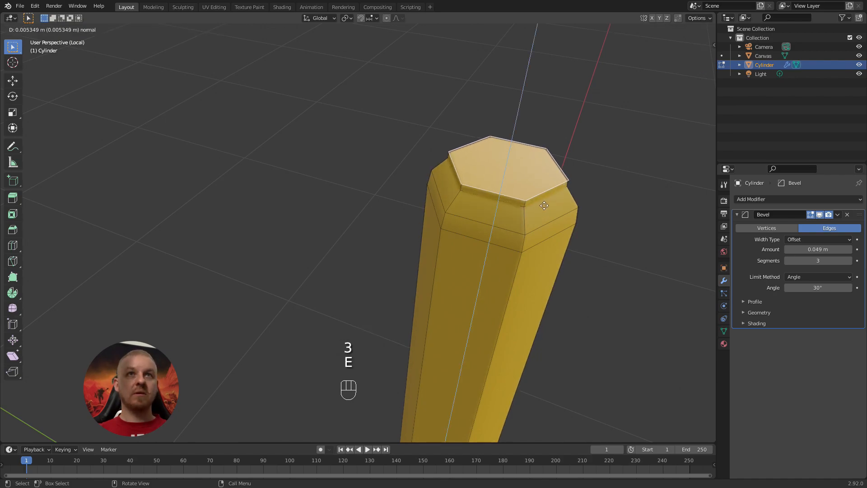
pyautogui.click(544, 206)
pyautogui.press('s')
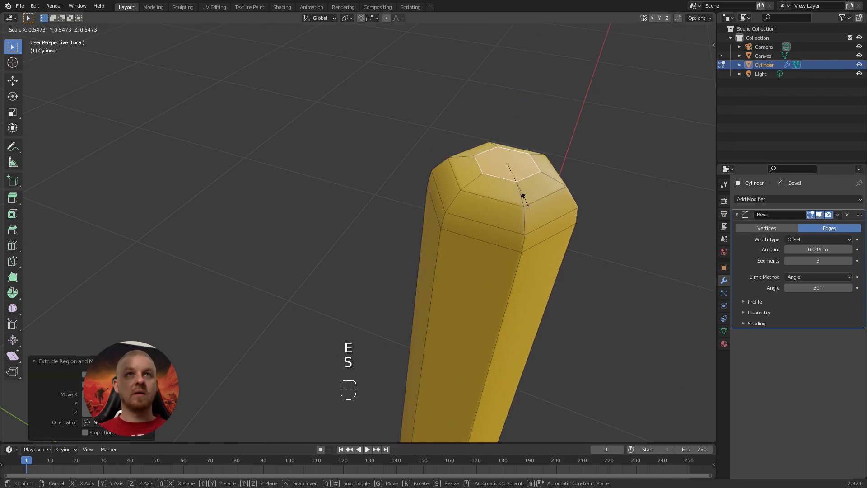
pyautogui.click(524, 199)
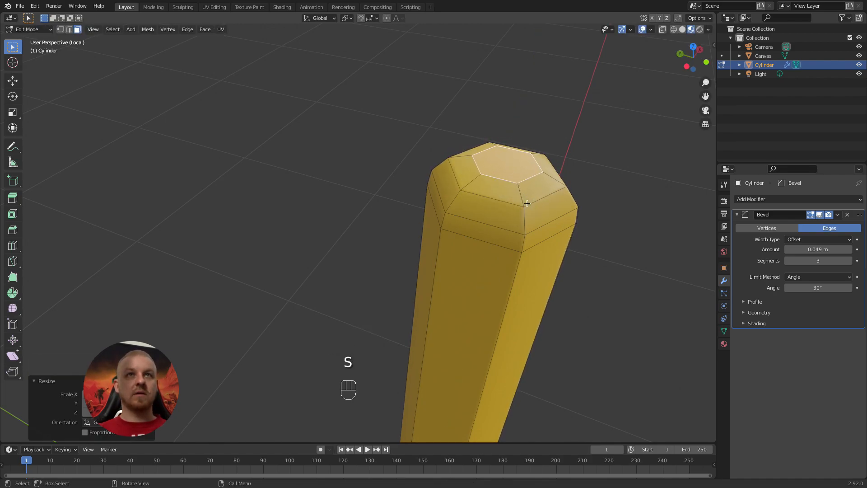
pyautogui.press('Tab')
pyautogui.moveTo(490, 282)
pyautogui.mouseDown(button='middle')
pyautogui.moveTo(502, 214)
pyautogui.moveTo(482, 278)
pyautogui.mouseUp(button='middle')
pyautogui.scroll(-6, 482, 278)
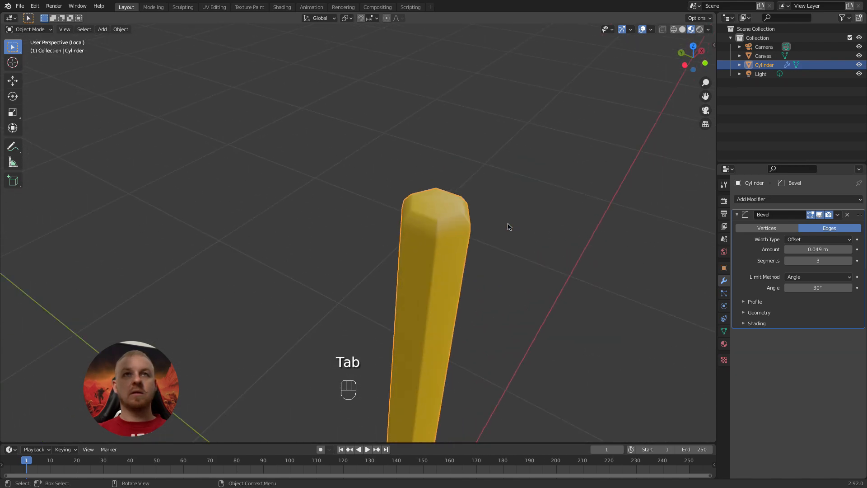
# Add a loop cut around the pencil's body and slide it close to the blunt end, with an edge slide of about -0.86.
pyautogui.keyDown('shift'); pyautogui.moveTo(397, 295); pyautogui.dragTo(472, 140, button='middle'); pyautogui.keyUp('shift')
pyautogui.moveTo(401, 307)
pyautogui.keyDown('shift'); pyautogui.mouseDown(button='middle')
pyautogui.moveTo(406, 209)
pyautogui.moveTo(433, 214)
pyautogui.moveTo(465, 272)
pyautogui.moveTo(456, 335)
pyautogui.mouseUp(button='middle'); pyautogui.keyUp('shift')
pyautogui.moveTo(426, 159)
pyautogui.mouseDown(button='middle')
pyautogui.moveTo(417, 189)
pyautogui.moveTo(437, 189)
pyautogui.mouseUp(button='middle')
pyautogui.keyDown('shift'); pyautogui.moveTo(441, 137); pyautogui.dragTo(455, 227, button='middle'); pyautogui.keyUp('shift')
pyautogui.scroll(7, 399, 186)
pyautogui.scroll(-2, 529, 165)
pyautogui.press('Tab')
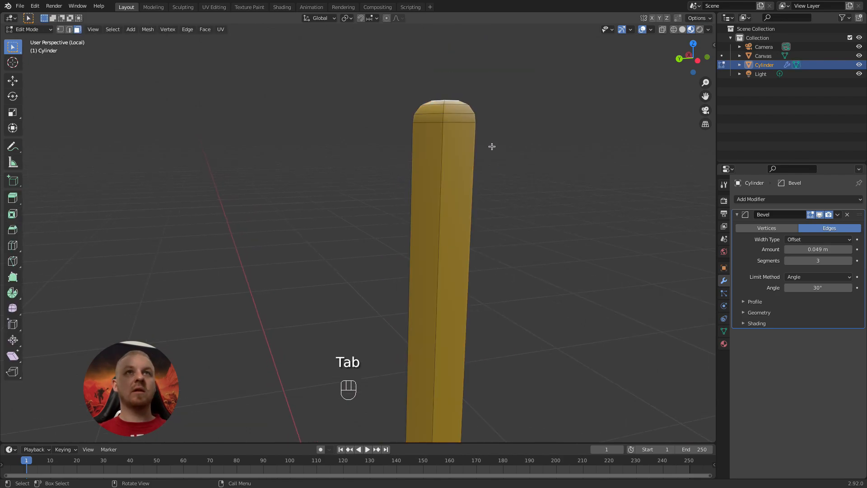
pyautogui.hotkey('ctrl', 'r')
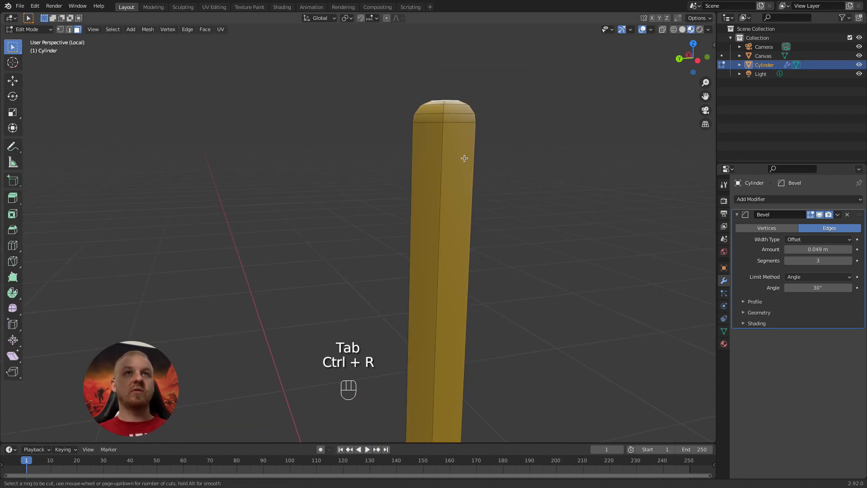
pyautogui.scroll(-5, 483, 282)
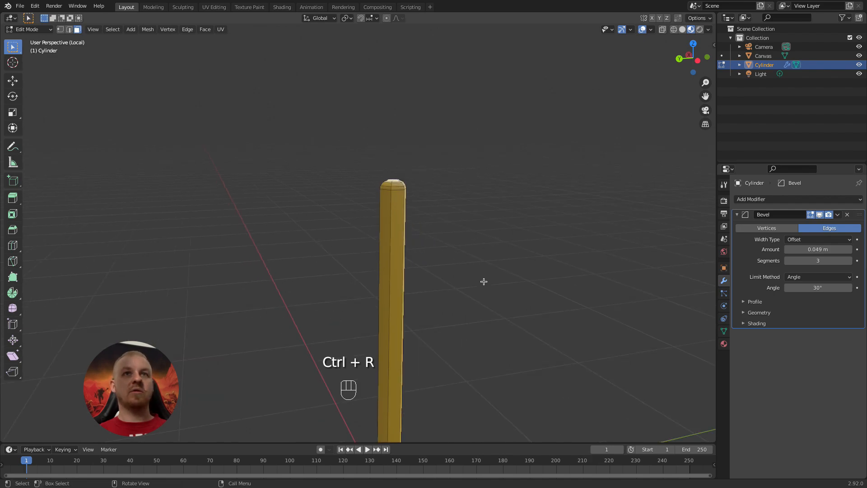
pyautogui.hotkey('ctrl', 'r')
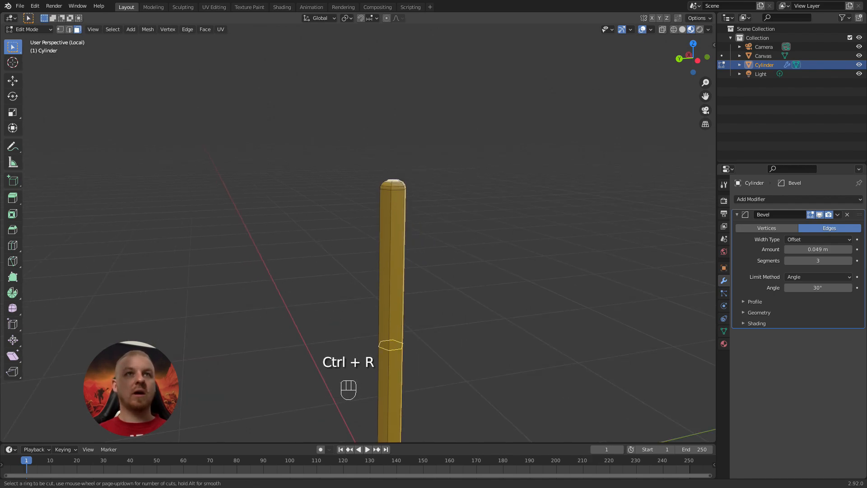
pyautogui.click(397, 316)
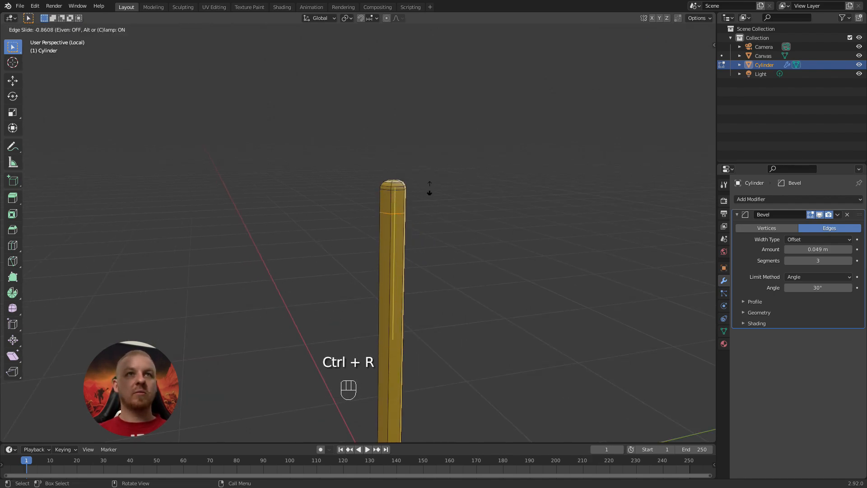
pyautogui.click(429, 187)
# Add a second loop cut around the body and slide it just below the first, forming a narrow band near the blunt end.
pyautogui.hotkey('ctrl', 'r')
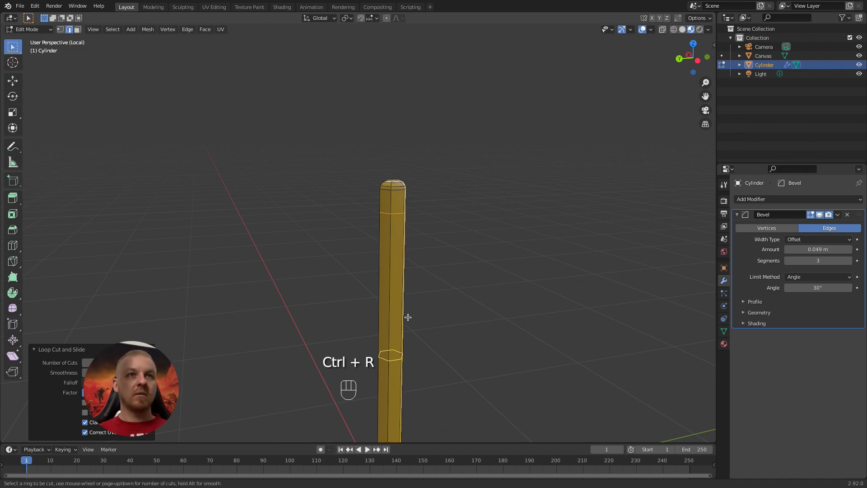
pyautogui.click(413, 288)
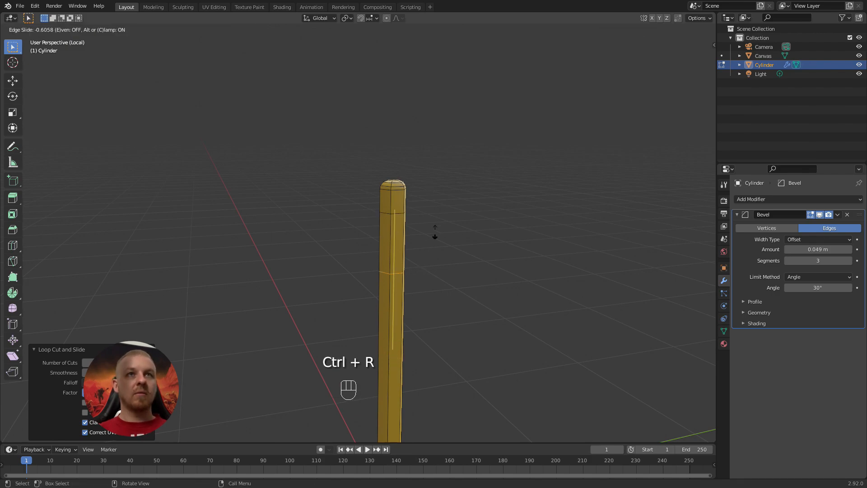
pyautogui.click(449, 188)
# Exit local view to bring back the canvas and return to Object Mode.
pyautogui.moveTo(449, 188); pyautogui.dragTo(515, 171, button='middle')
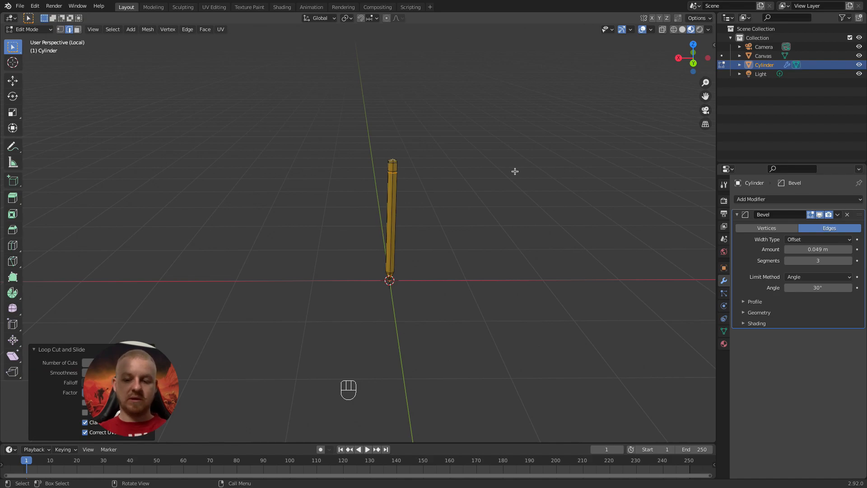
pyautogui.press('KP_Divide')
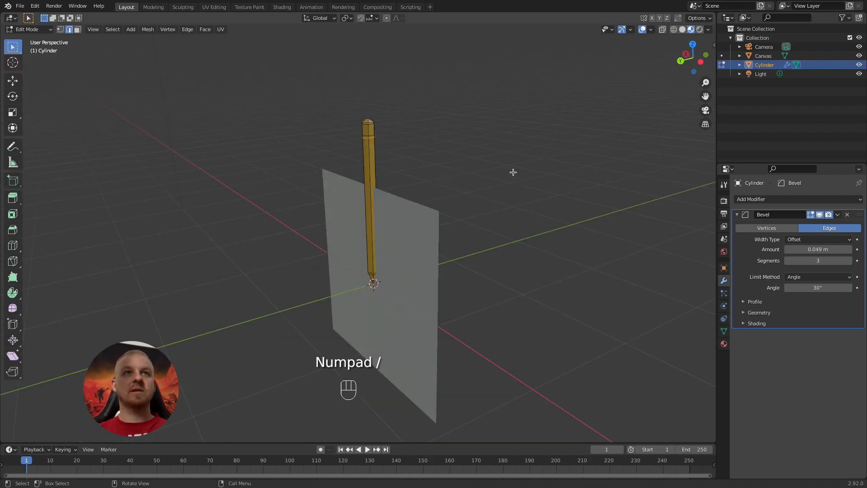
pyautogui.moveTo(414, 178); pyautogui.dragTo(409, 209, button='middle')
pyautogui.press('Tab')
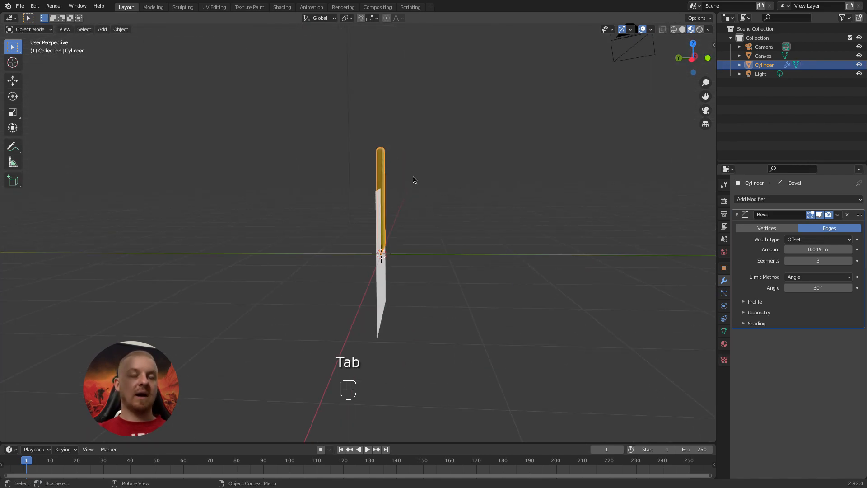
# Rotate the pencil 90° about the global X axis so its tip points at the canvas, and apply the rotation.
pyautogui.press('r')
pyautogui.write('x')
pyautogui.write('90')
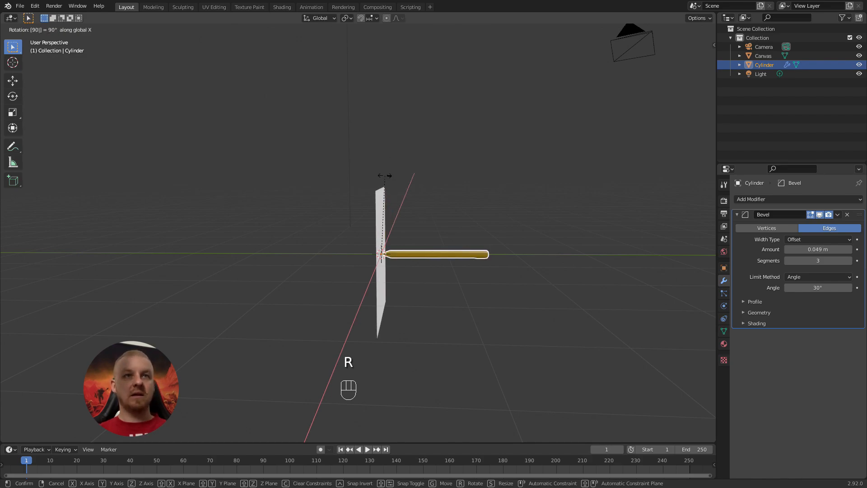
pyautogui.click(384, 176)
pyautogui.moveTo(385, 178); pyautogui.dragTo(436, 278, button='middle')
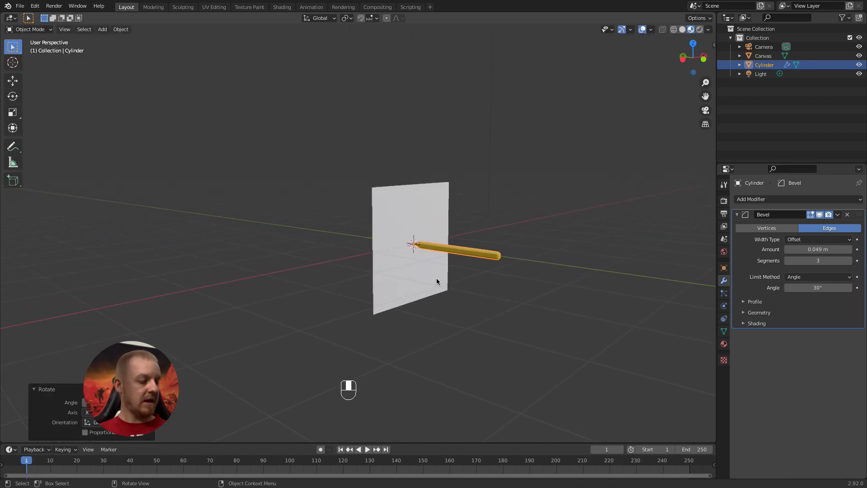
pyautogui.hotkey('ctrl', 'a')
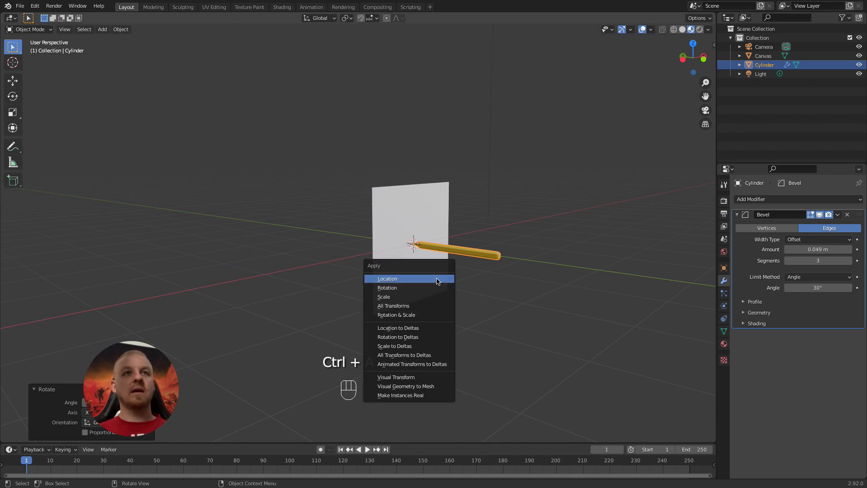
pyautogui.click(403, 287)
# In top view, move the pencil's whole mesh along Y in Edit Mode until its tip slightly crosses the origin, ending in Object Mode.
pyautogui.moveTo(404, 286)
pyautogui.keyDown('alt'); pyautogui.mouseDown(button='middle')
pyautogui.moveTo(491, 288)
pyautogui.moveTo(486, 175)
pyautogui.moveTo(537, 170)
pyautogui.moveTo(379, 236)
pyautogui.mouseUp(button='middle'); pyautogui.keyUp('alt')
pyautogui.scroll(4, 465, 181)
pyautogui.scroll(4, 443, 174)
pyautogui.moveTo(443, 175)
pyautogui.keyDown('shift'); pyautogui.mouseDown(button='middle')
pyautogui.moveTo(418, 217)
pyautogui.moveTo(369, 214)
pyautogui.mouseUp(button='middle'); pyautogui.keyUp('shift')
pyautogui.scroll(4, 369, 203)
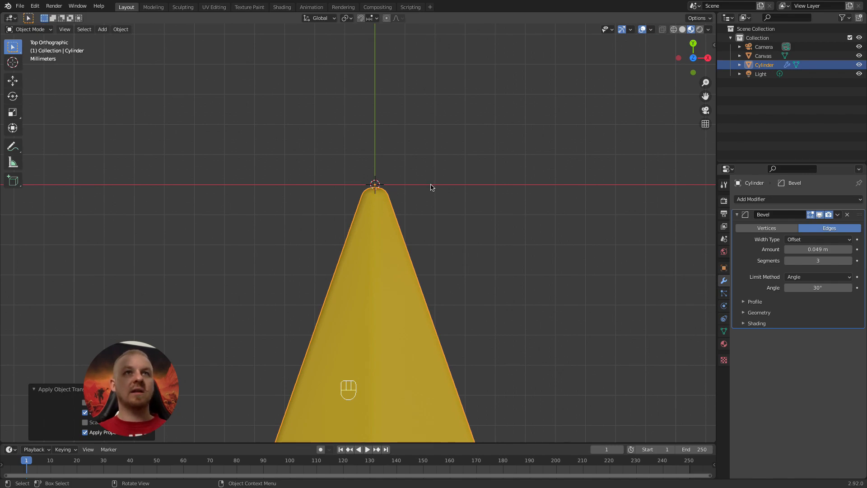
pyautogui.press('Tab')
pyautogui.press('a')
pyautogui.press('a')
pyautogui.press('a')
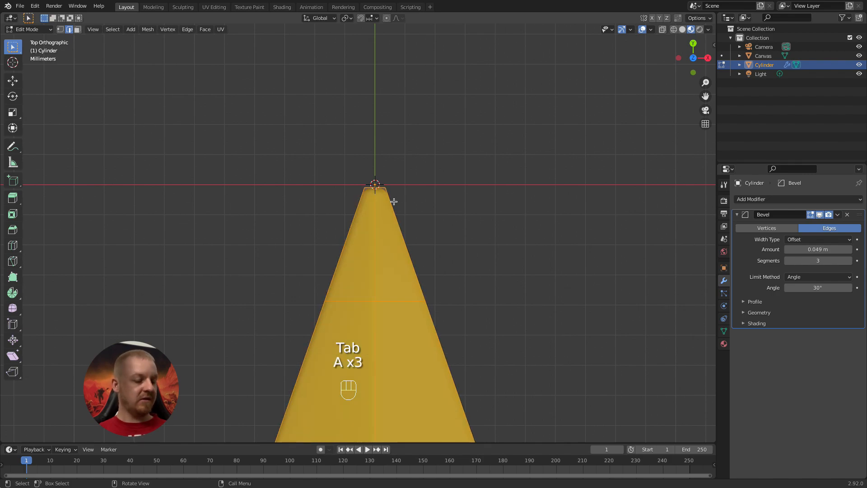
pyautogui.press('g')
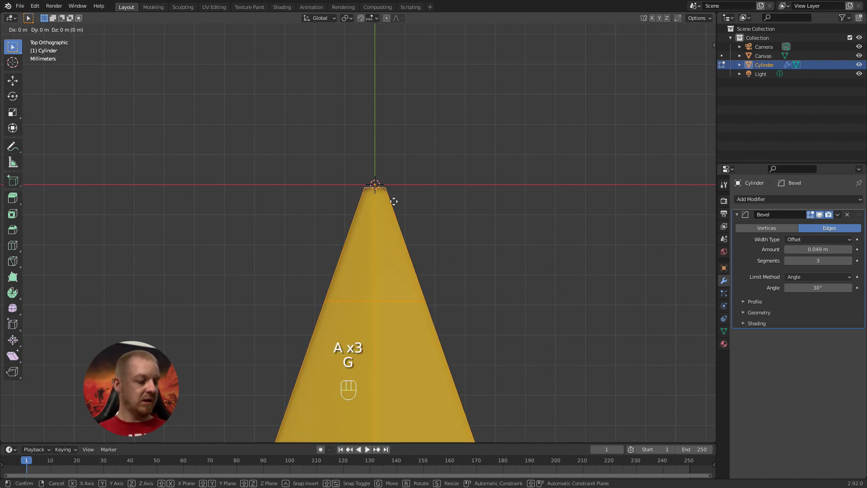
pyautogui.press('y')
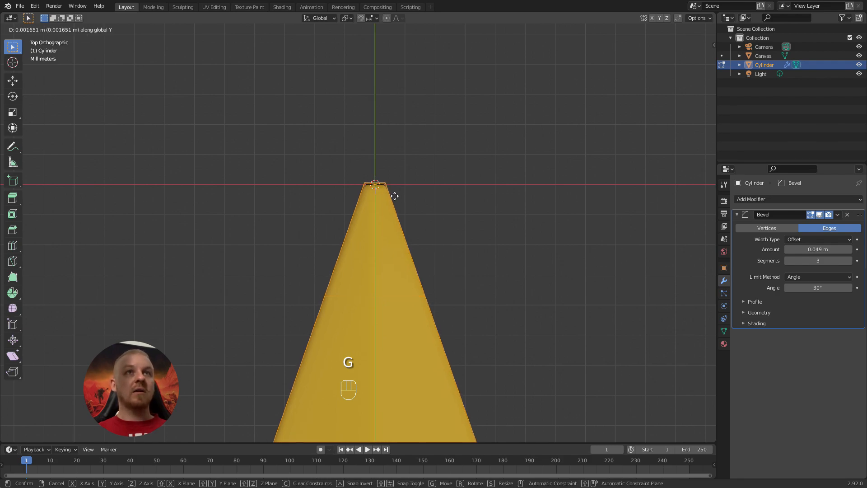
pyautogui.click(395, 194)
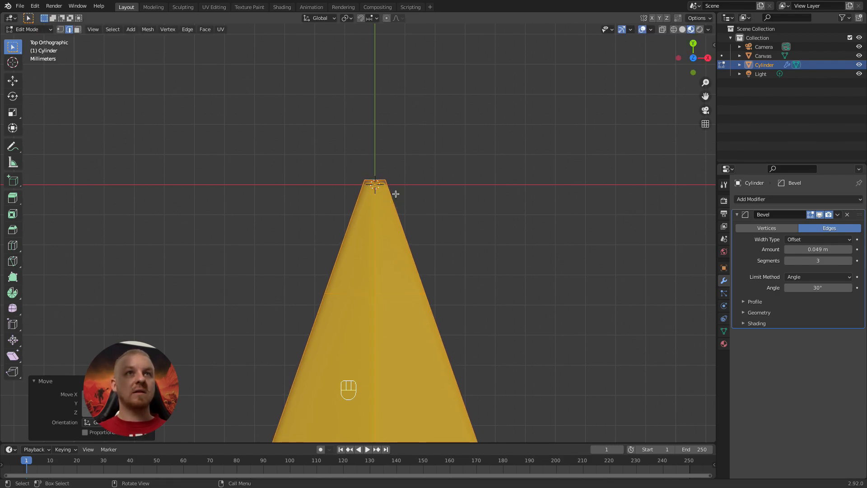
pyautogui.press('Tab')
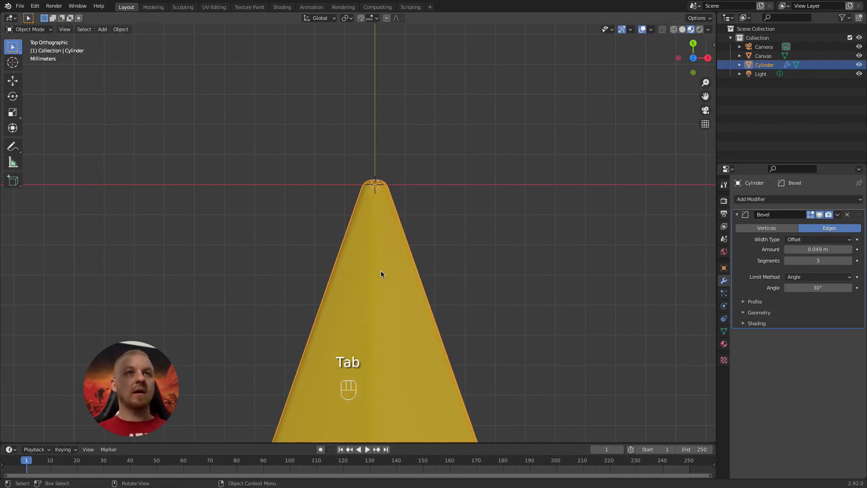
# Try a free move of the pencil away from the canvas in perspective view.
pyautogui.scroll(-10, 383, 271)
pyautogui.moveTo(386, 271); pyautogui.dragTo(331, 304, button='middle')
pyautogui.press('g')
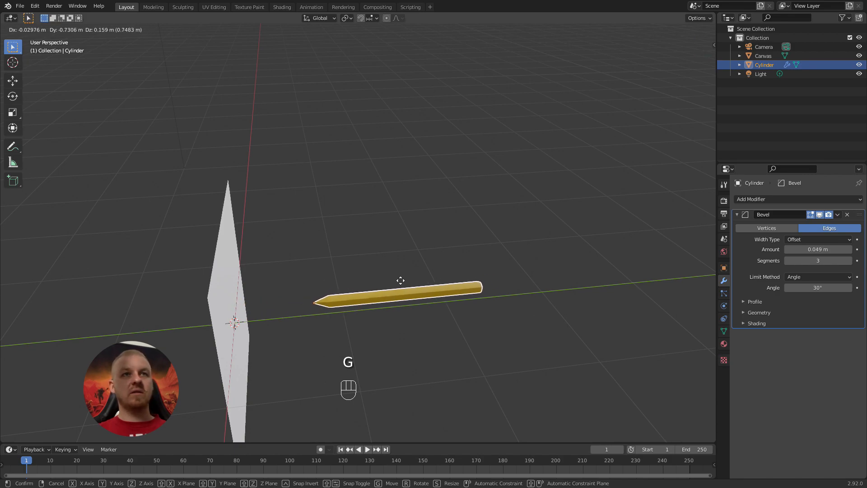
pyautogui.rightClick(400, 282)
# Try a trackball rotation of the pencil about its tip at the canvas.
pyautogui.scroll(5, 230, 324)
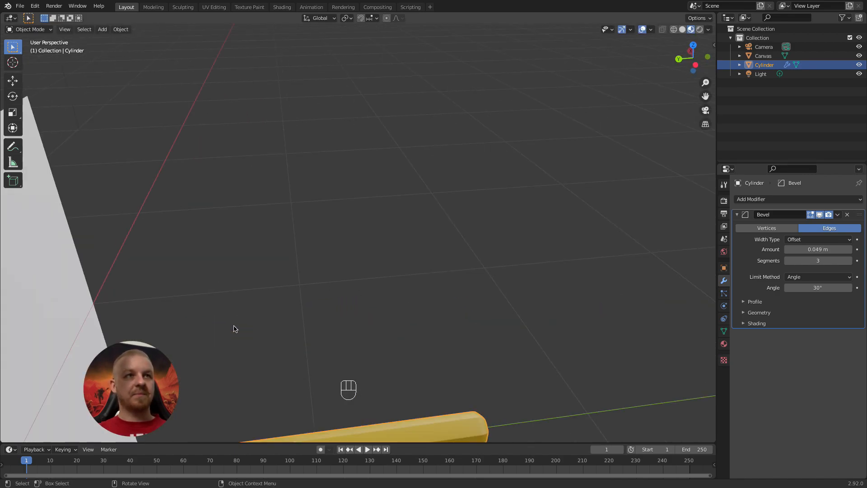
pyautogui.keyDown('shift'); pyautogui.moveTo(197, 354); pyautogui.dragTo(343, 206, button='middle'); pyautogui.keyUp('shift')
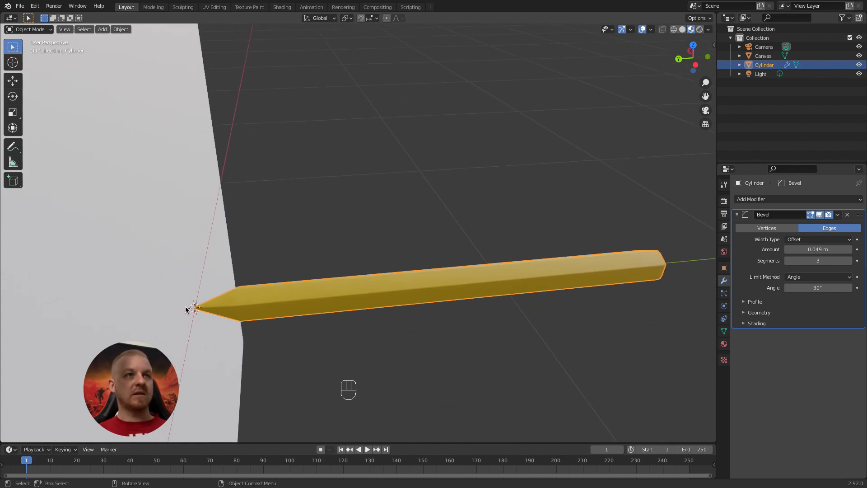
pyautogui.scroll(-4, 241, 312)
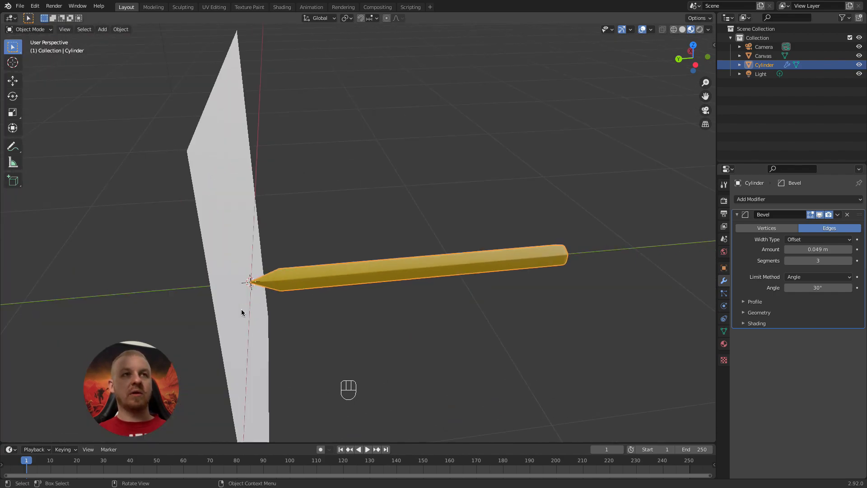
pyautogui.press('r')
pyautogui.press('r')
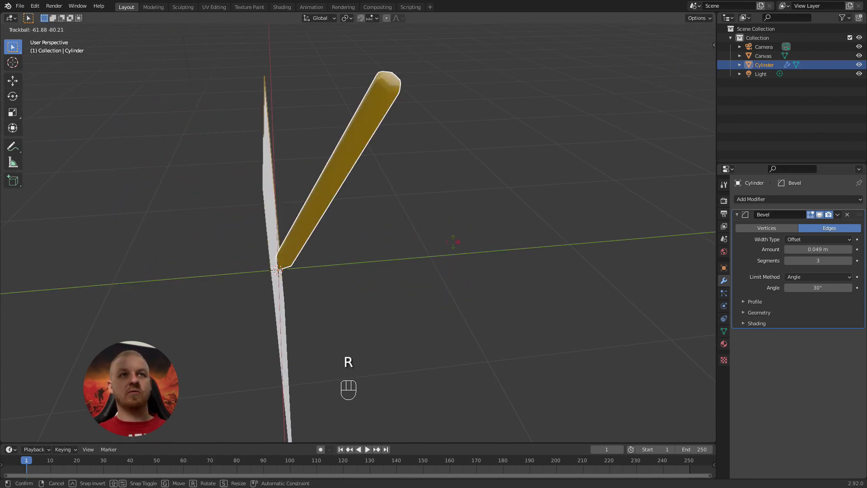
pyautogui.click(424, 288)
# Enter Edit Mode on the pencil and isolate it in local view, with the sharpened end framed.
pyautogui.moveTo(424, 289)
pyautogui.mouseDown(button='middle')
pyautogui.moveTo(441, 302)
pyautogui.moveTo(360, 253)
pyautogui.moveTo(468, 269)
pyautogui.moveTo(327, 269)
pyautogui.moveTo(307, 257)
pyautogui.mouseUp(button='middle')
pyautogui.scroll(4, 315, 218)
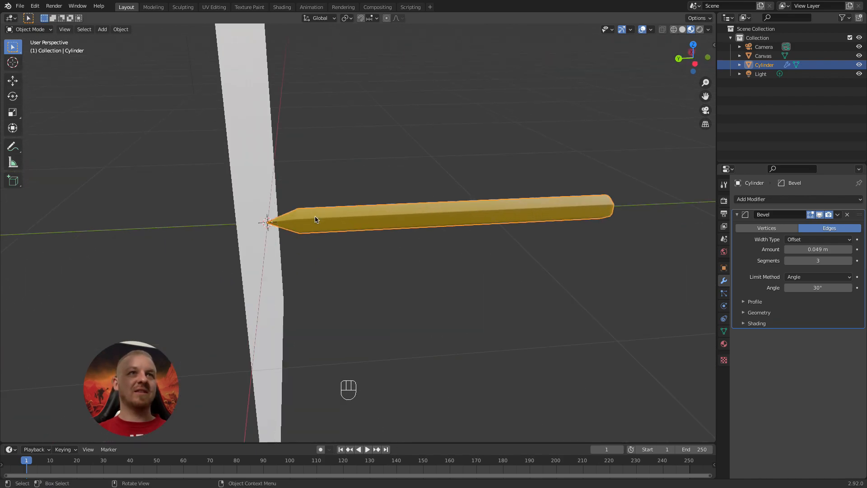
pyautogui.moveTo(280, 212)
pyautogui.keyDown('shift'); pyautogui.mouseDown(button='middle')
pyautogui.moveTo(325, 258)
pyautogui.moveTo(272, 281)
pyautogui.mouseUp(button='middle'); pyautogui.keyUp('shift')
pyautogui.scroll(-1, 304, 244)
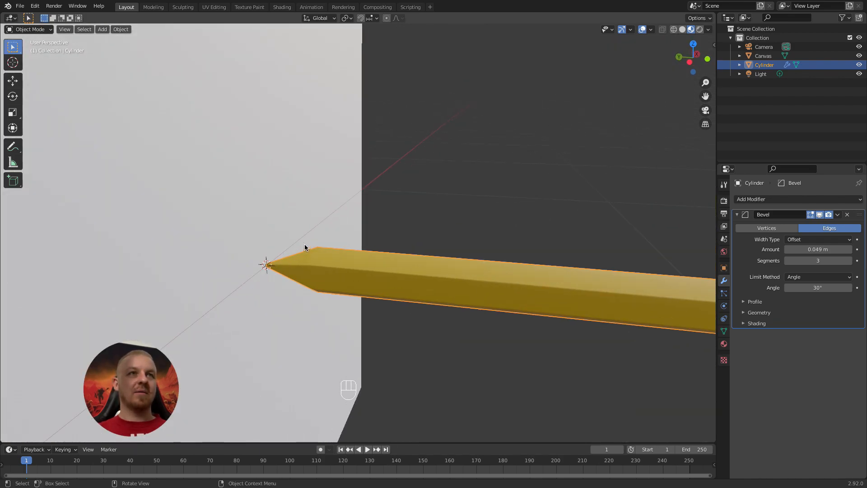
pyautogui.scroll(6, 192, 286)
pyautogui.press('Tab')
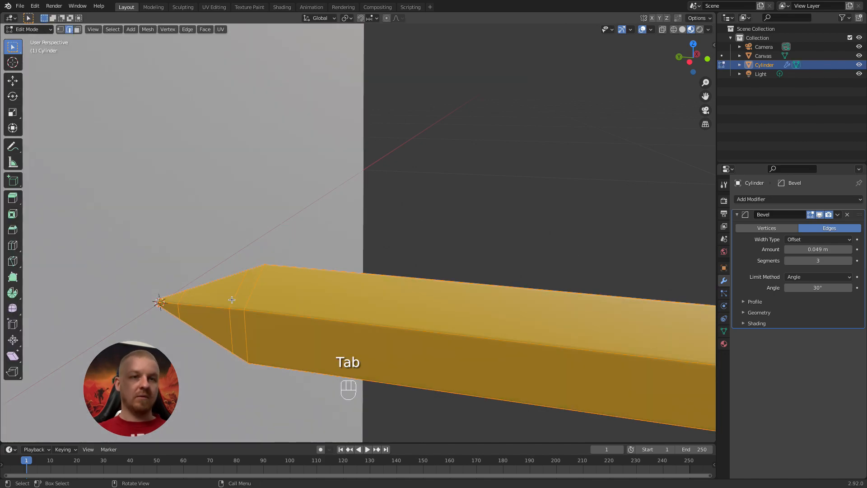
pyautogui.press('KP_Divide')
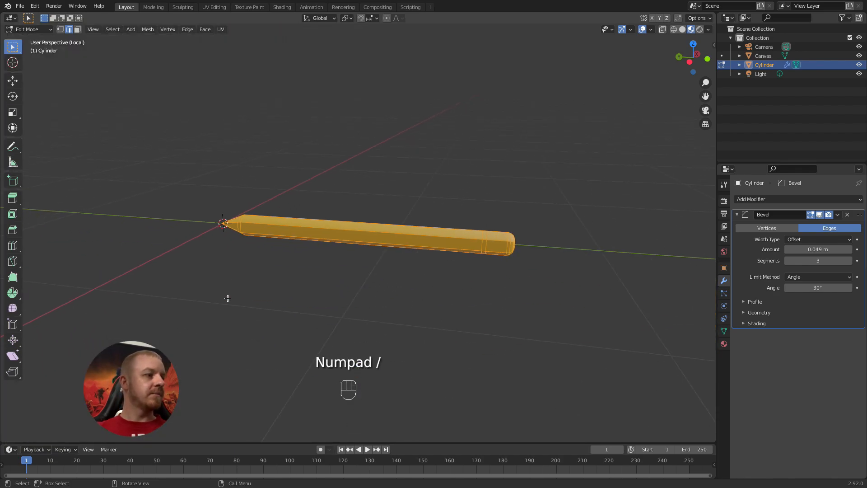
pyautogui.moveTo(236, 253); pyautogui.dragTo(268, 259, button='middle')
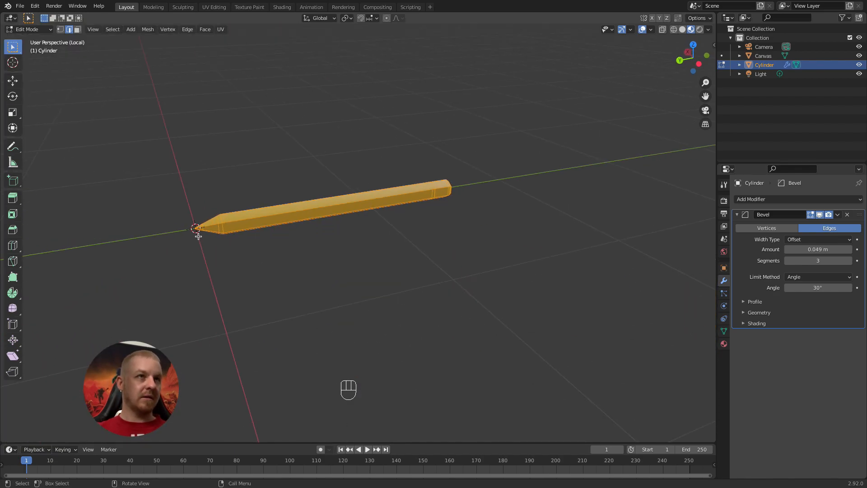
pyautogui.scroll(4, 194, 235)
pyautogui.moveTo(155, 231)
pyautogui.keyDown('shift'); pyautogui.mouseDown(button='middle')
pyautogui.moveTo(402, 275)
pyautogui.moveTo(446, 272)
pyautogui.mouseUp(button='middle'); pyautogui.keyUp('shift')
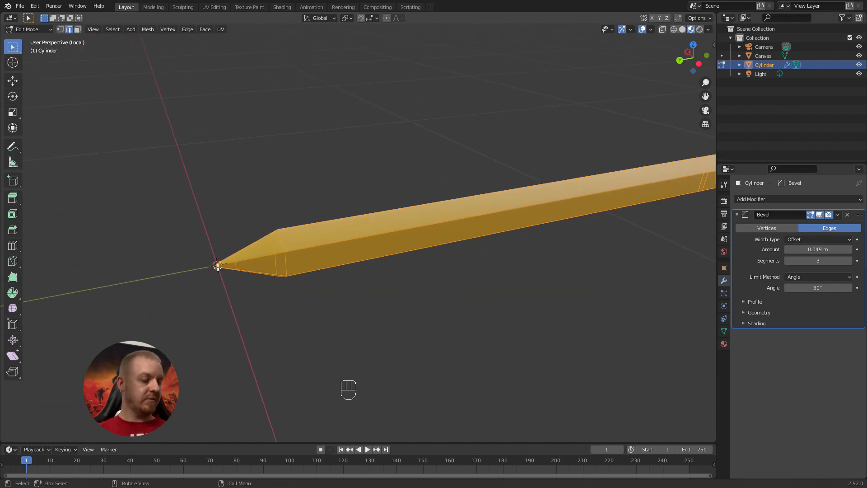
# Clear the selection, switch to face selection with X-ray on, and box-select the faces at the pencil's very tip.
pyautogui.press('a')
pyautogui.press('alt')
pyautogui.hotkey('alt', 'z')
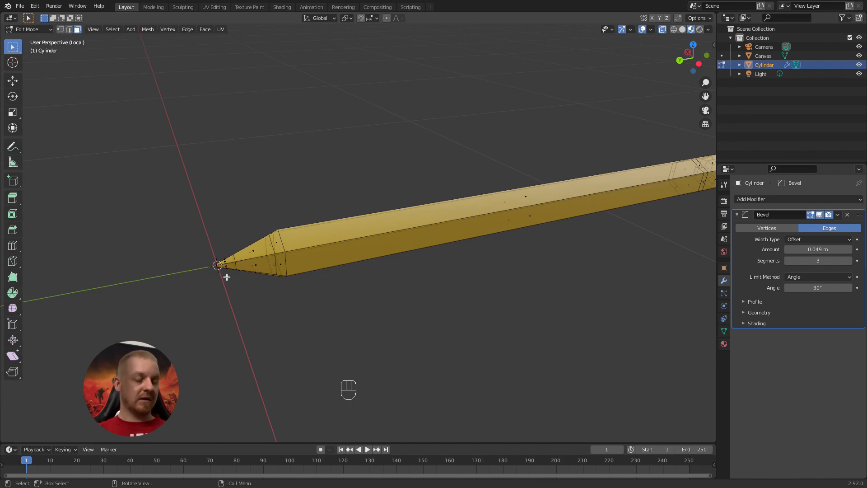
pyautogui.press('b')
pyautogui.moveTo(233, 248)
pyautogui.mouseDown()
pyautogui.moveTo(197, 325)
pyautogui.moveTo(181, 329)
pyautogui.mouseUp()
# In top view, box-select the narrow band of faces near the blunt end, adding it to the tip selection.
pyautogui.scroll(-3, 312, 313)
pyautogui.moveTo(468, 305); pyautogui.dragTo(322, 315, button='middle')
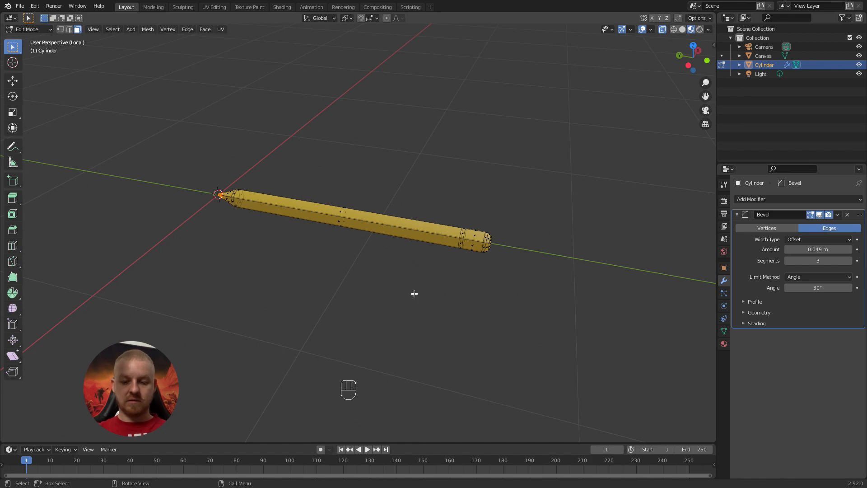
pyautogui.press('KP_7')
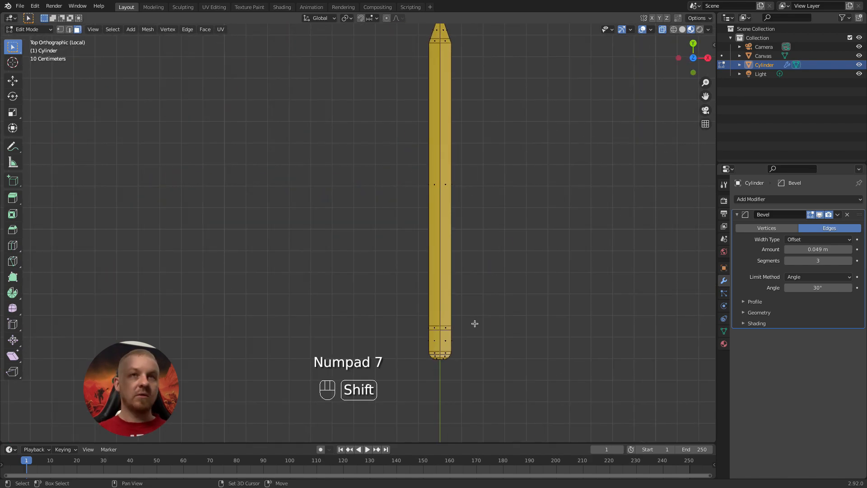
pyautogui.keyDown('shift'); pyautogui.moveTo(474, 324); pyautogui.dragTo(408, 255, button='middle'); pyautogui.keyUp('shift')
pyautogui.scroll(5, 454, 288)
pyautogui.keyDown('shift'); pyautogui.moveTo(473, 306); pyautogui.dragTo(441, 280, button='middle'); pyautogui.keyUp('shift')
pyautogui.press('b')
pyautogui.moveTo(446, 273); pyautogui.dragTo(312, 280)
# Rename the pencil's existing material to Yellow.
pyautogui.scroll(-8, 423, 283)
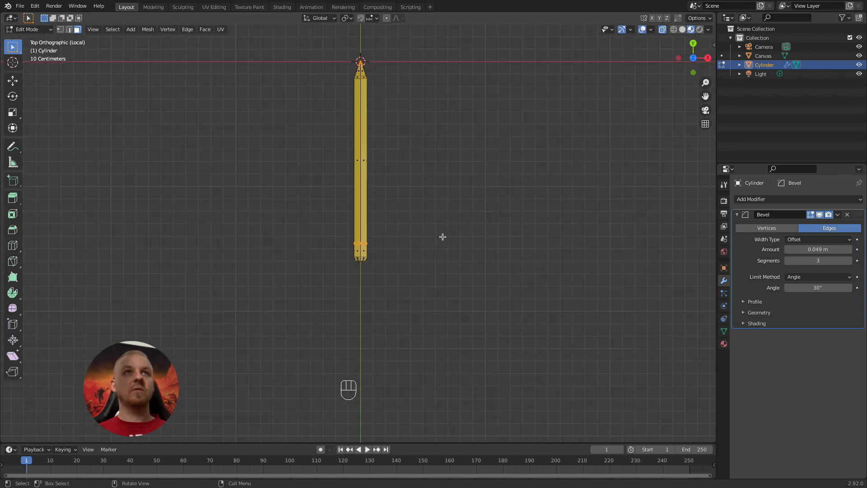
pyautogui.keyDown('shift'); pyautogui.moveTo(404, 186); pyautogui.dragTo(399, 250, button='middle'); pyautogui.keyUp('shift')
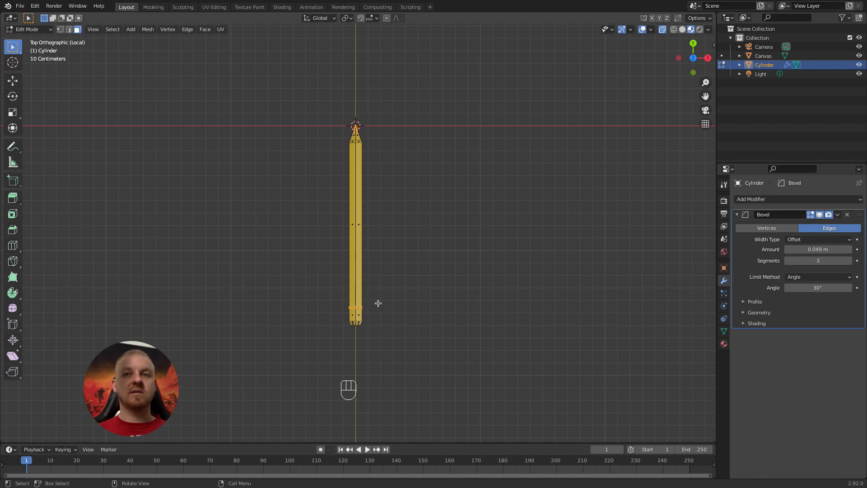
pyautogui.click(723, 343)
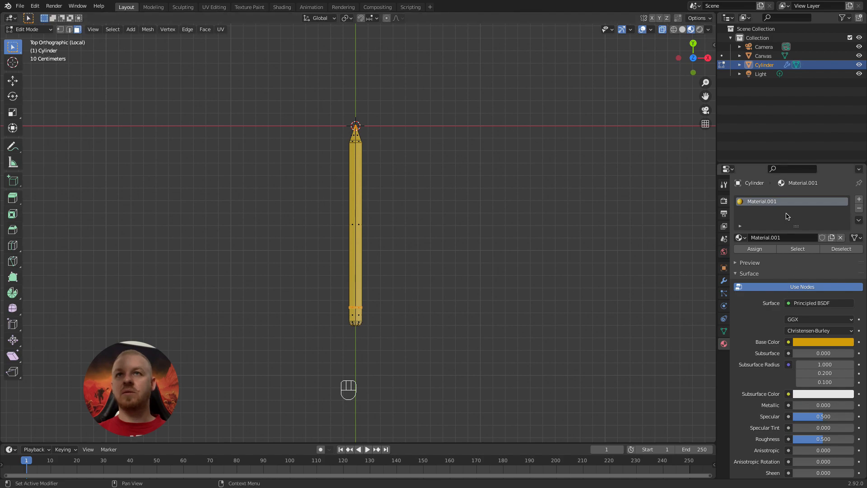
pyautogui.doubleClick(762, 202)
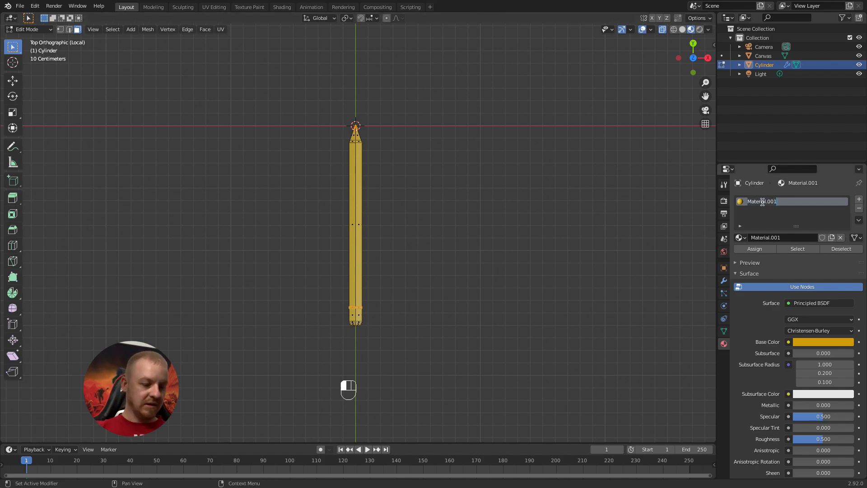
pyautogui.write('Yellow')
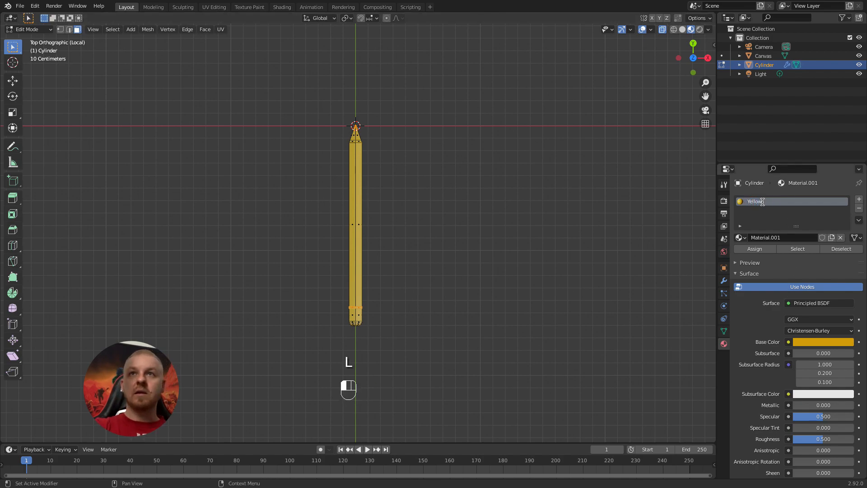
pyautogui.press('Return')
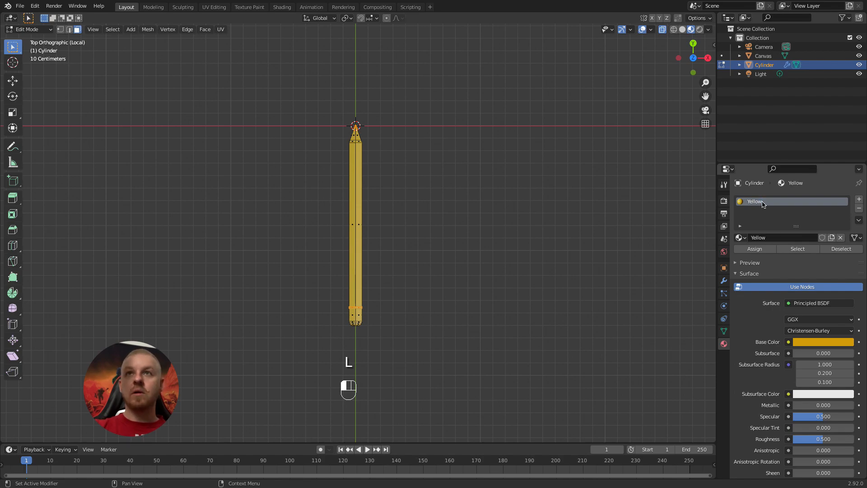
# Add a second material named Dark, set its base color to near-black, and assign it to the selected tip and band faces.
pyautogui.click(859, 200)
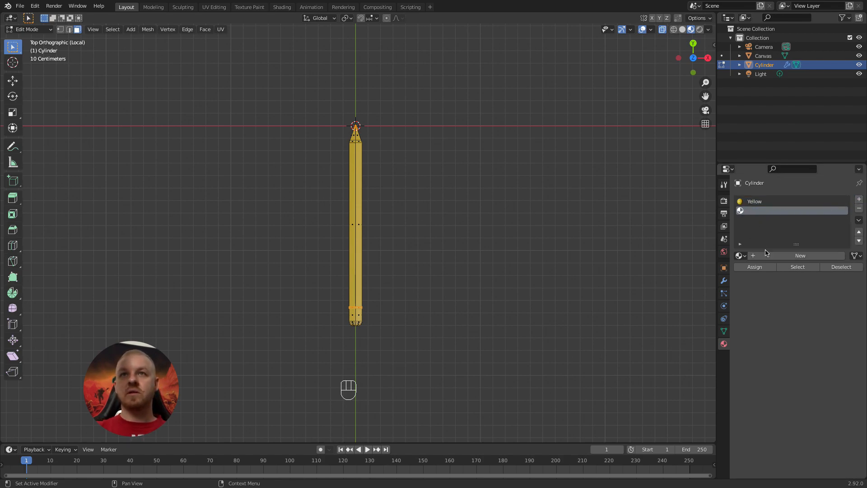
pyautogui.click(793, 256)
pyautogui.doubleClick(767, 211)
pyautogui.write('Dark')
pyautogui.press('Return')
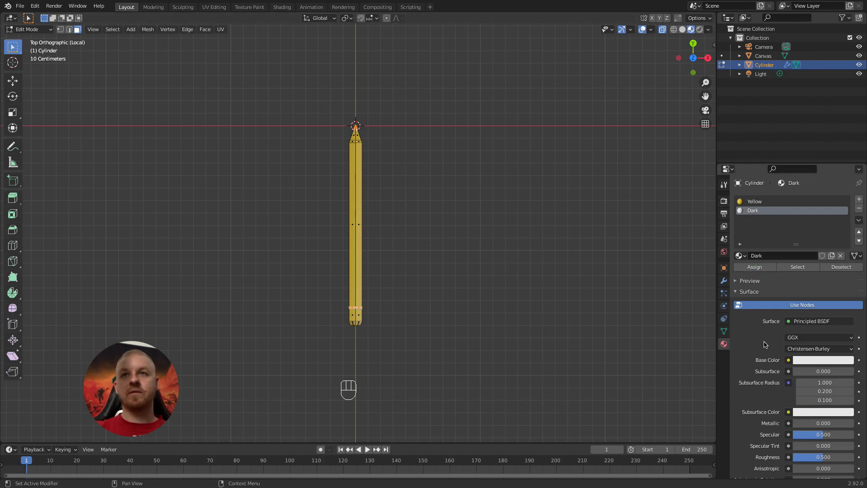
pyautogui.click(806, 360)
pyautogui.moveTo(847, 251); pyautogui.dragTo(847, 292)
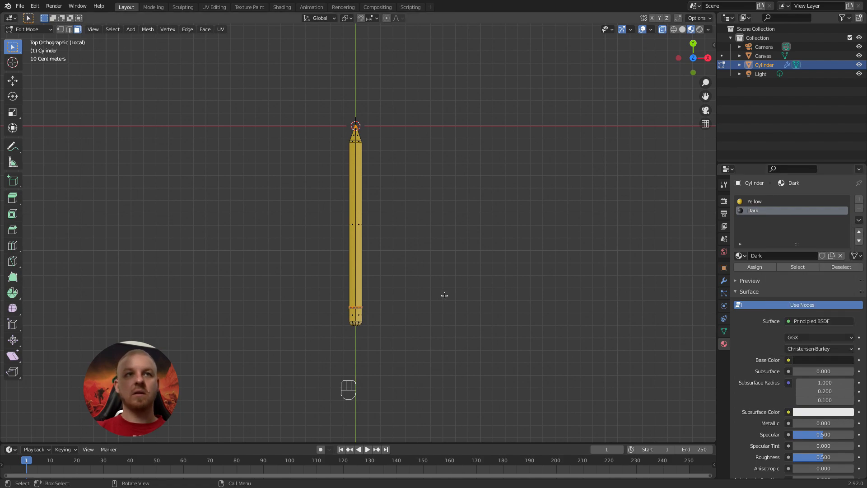
# Return to Object Mode and examine the dark material on the pencil's tip and band.
pyautogui.press('Tab')
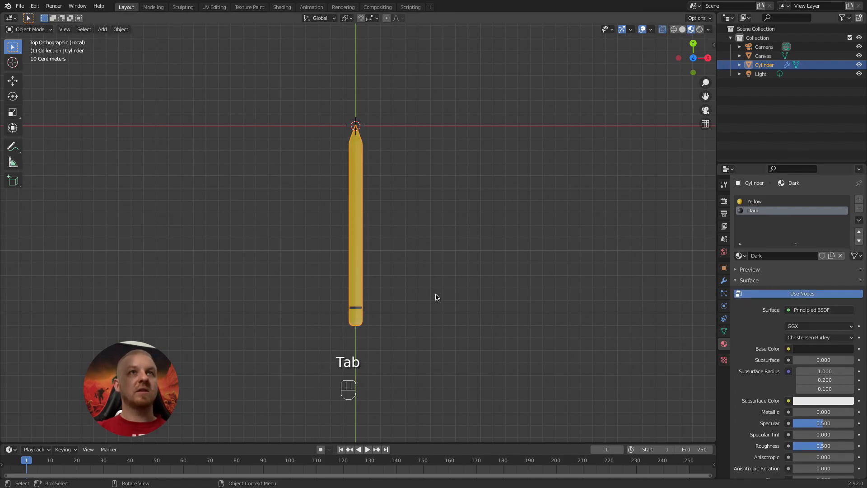
pyautogui.moveTo(389, 304); pyautogui.dragTo(424, 336, button='middle')
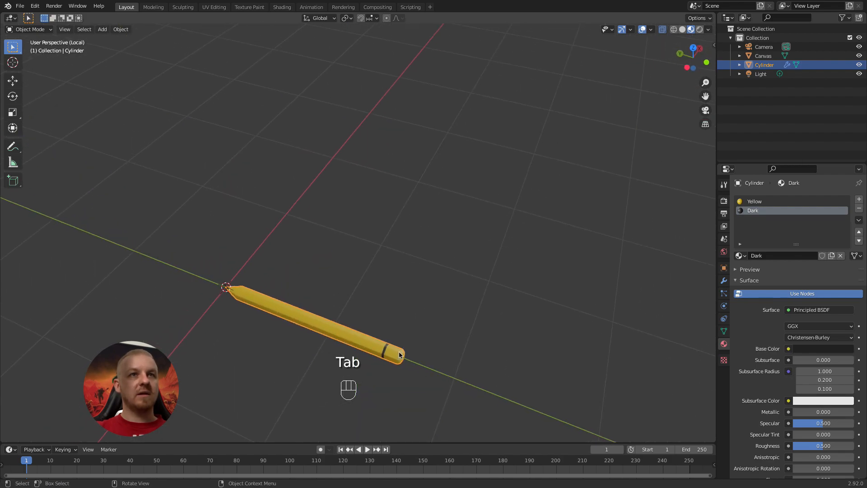
pyautogui.scroll(5, 216, 295)
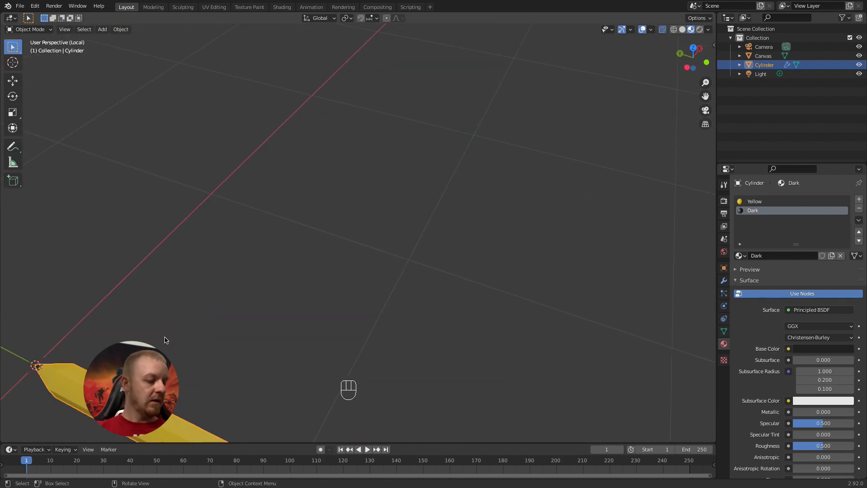
pyautogui.keyDown('shift'); pyautogui.moveTo(168, 336); pyautogui.dragTo(455, 230, button='middle'); pyautogui.keyUp('shift')
pyautogui.scroll(1, 316, 268)
pyautogui.scroll(-4, 320, 266)
pyautogui.keyDown('shift'); pyautogui.moveTo(469, 289); pyautogui.dragTo(379, 257, button='middle'); pyautogui.keyUp('shift')
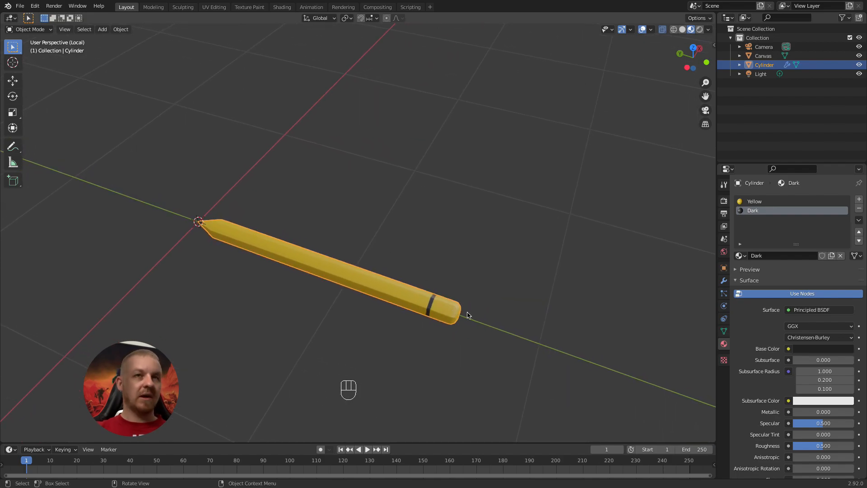
# Back in Edit Mode, clear the selection and box-select all eraser-end faces beyond the dark band in top view with X-ray on.
pyautogui.press('Tab')
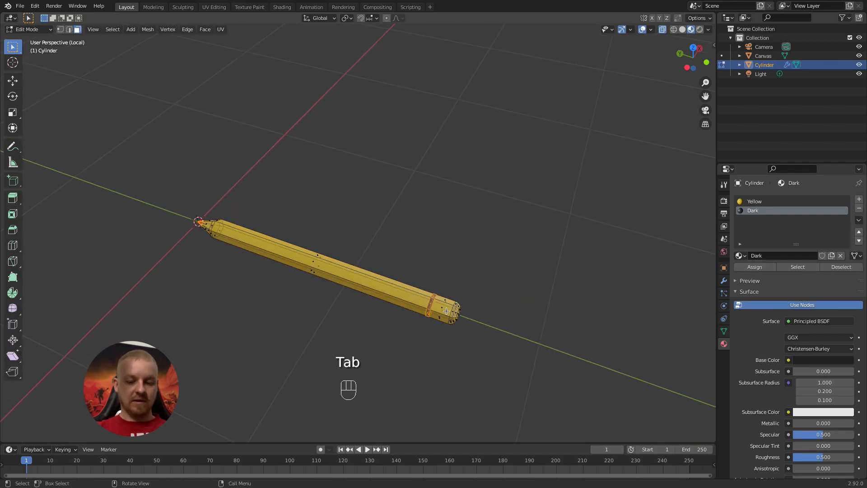
pyautogui.moveTo(449, 307); pyautogui.dragTo(466, 312, button='middle')
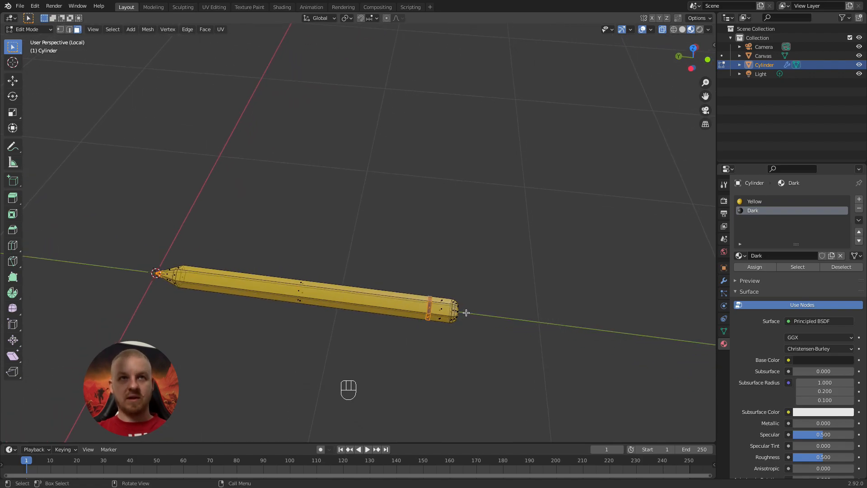
pyautogui.press('a')
pyautogui.press('a')
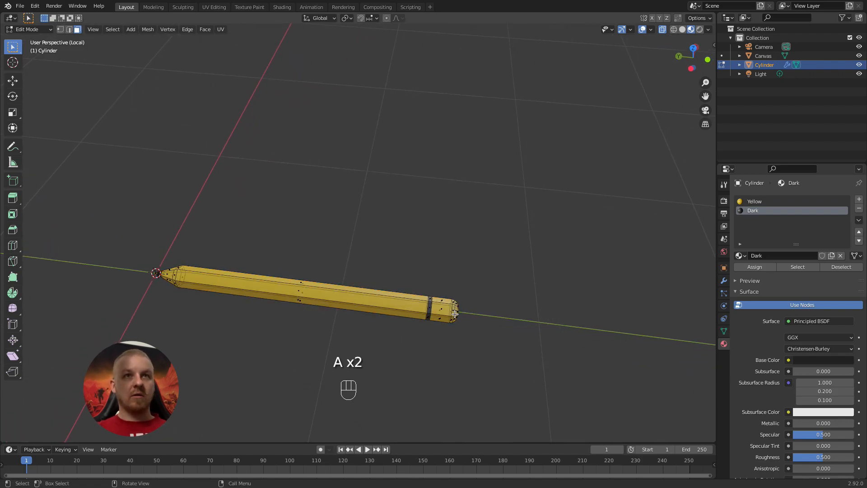
pyautogui.press('KP_7')
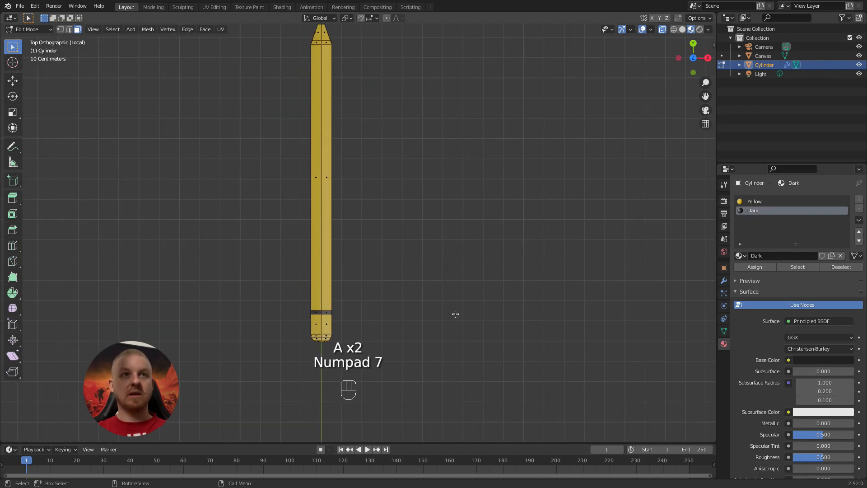
pyautogui.moveTo(353, 304)
pyautogui.keyDown('shift'); pyautogui.mouseDown(button='middle')
pyautogui.moveTo(367, 255)
pyautogui.moveTo(418, 240)
pyautogui.mouseUp(button='middle'); pyautogui.keyUp('shift')
pyautogui.scroll(8, 366, 261)
pyautogui.hotkey('alt', 'z')
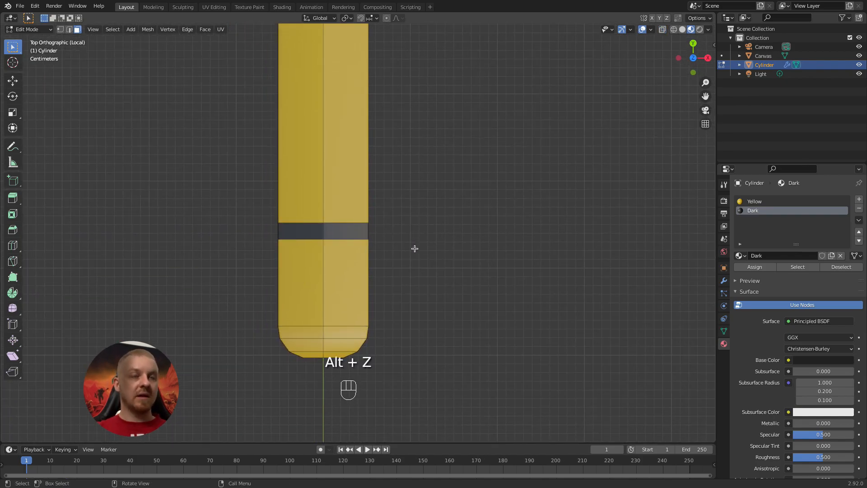
pyautogui.hotkey('alt', 'z')
pyautogui.press('b')
pyautogui.moveTo(421, 248); pyautogui.dragTo(234, 382)
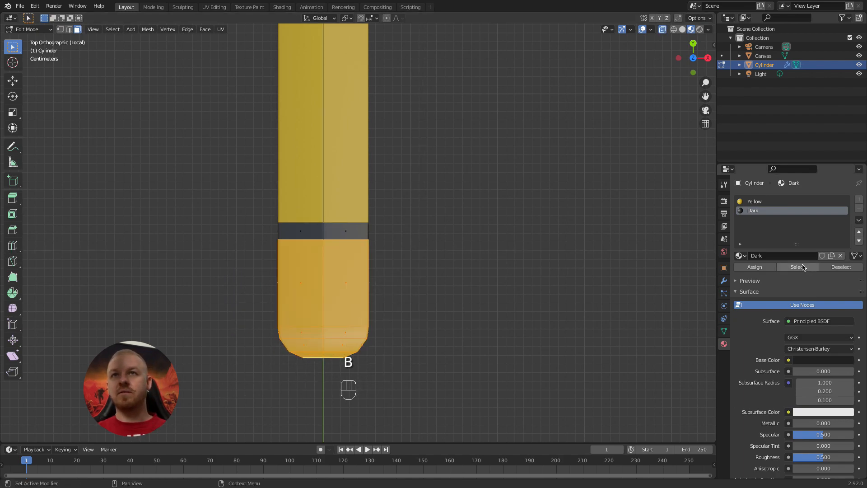
# Add a third material with a pale pink base color and assign it to the selected eraser faces.
pyautogui.click(859, 200)
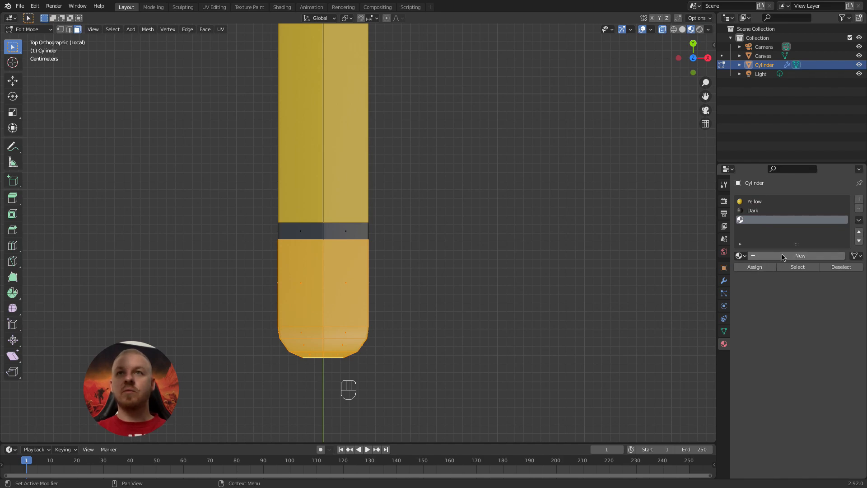
pyautogui.click(783, 255)
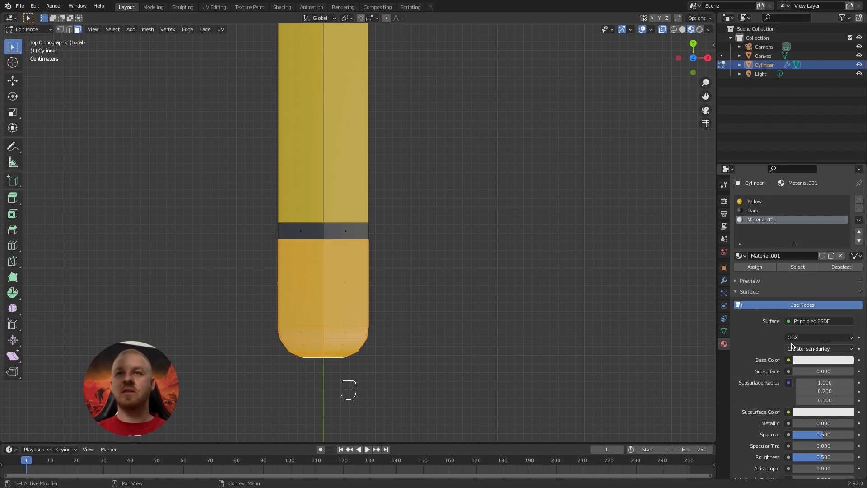
pyautogui.click(815, 361)
pyautogui.moveTo(803, 273); pyautogui.dragTo(806, 266)
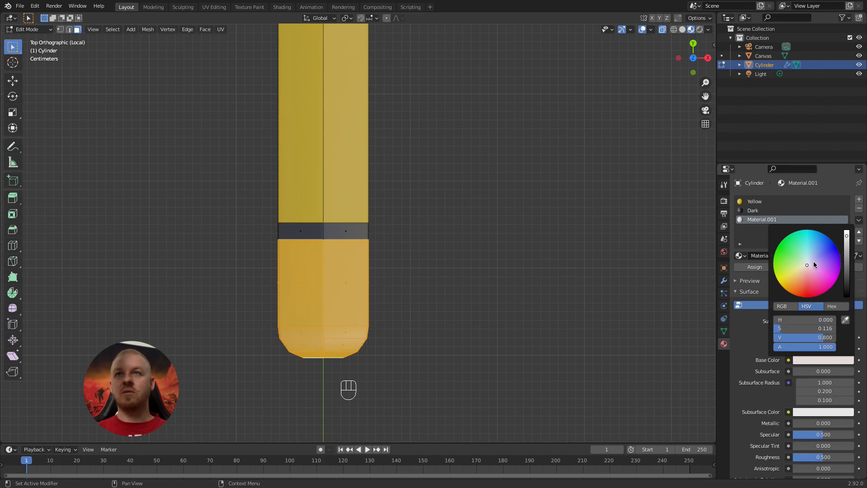
pyautogui.moveTo(846, 239); pyautogui.dragTo(846, 241)
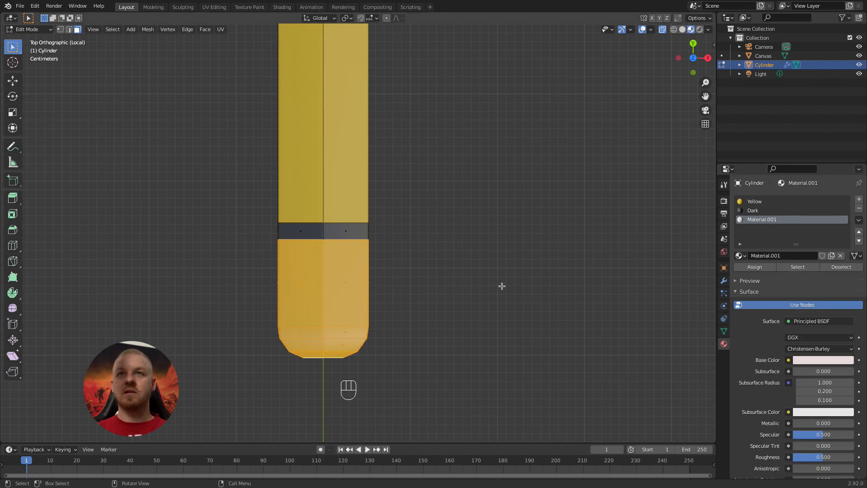
pyautogui.click(763, 268)
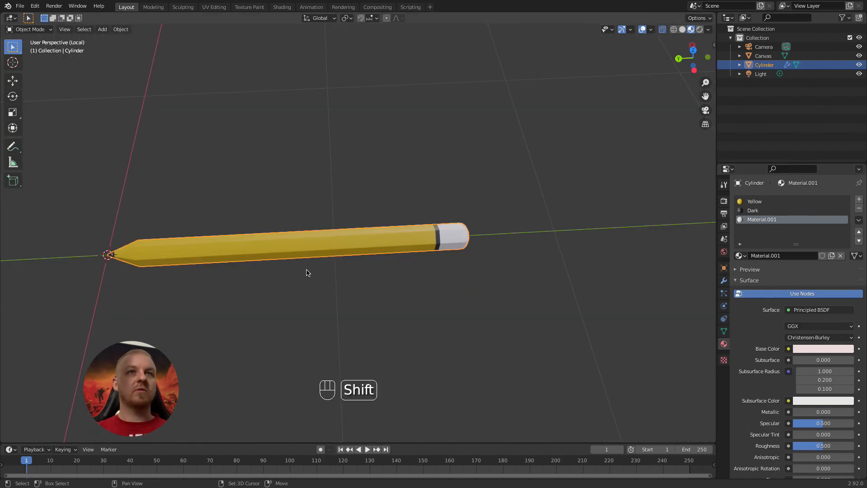
# In Edit Mode, clear the selection and box-select the sharpened cone faces just behind the pencil's dark tip.
pyautogui.keyDown('shift'); pyautogui.moveTo(306, 272); pyautogui.dragTo(447, 281, button='middle'); pyautogui.keyUp('shift')
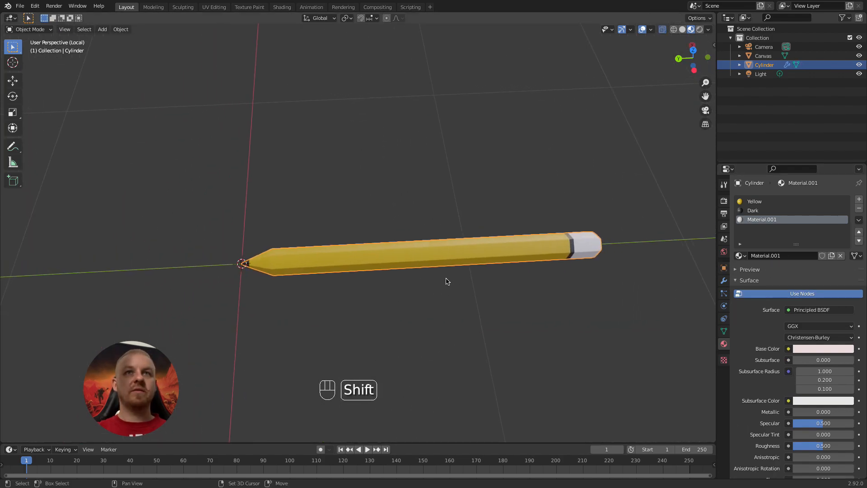
pyautogui.moveTo(531, 258)
pyautogui.mouseDown(button='middle')
pyautogui.moveTo(465, 192)
pyautogui.moveTo(523, 284)
pyautogui.mouseUp(button='middle')
pyautogui.scroll(4, 346, 184)
pyautogui.moveTo(317, 182)
pyautogui.keyDown('shift'); pyautogui.mouseDown(button='middle')
pyautogui.moveTo(300, 200)
pyautogui.moveTo(267, 324)
pyautogui.moveTo(373, 322)
pyautogui.mouseUp(button='middle'); pyautogui.keyUp('shift')
pyautogui.press('Tab')
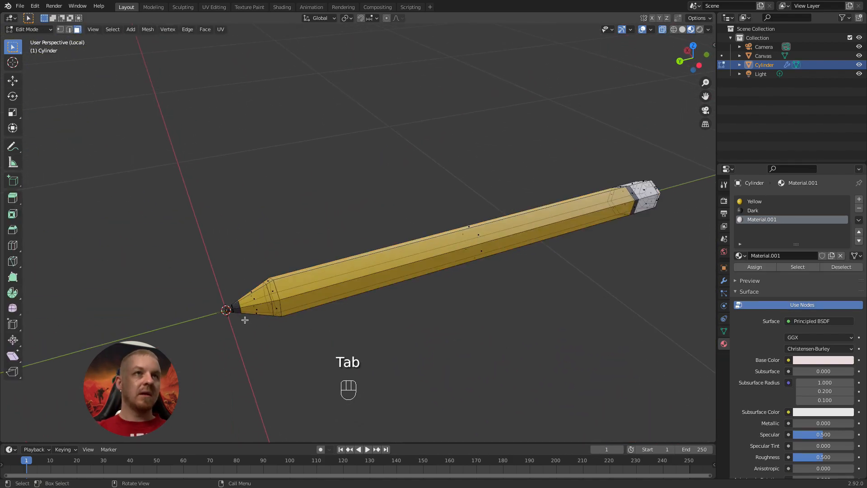
pyautogui.moveTo(268, 319); pyautogui.dragTo(251, 303, button='middle')
pyautogui.press('a')
pyautogui.press('a')
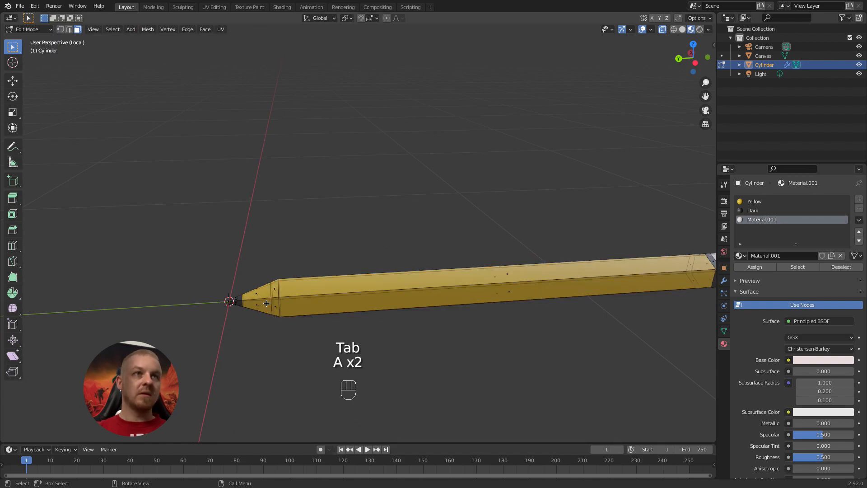
pyautogui.press('b')
pyautogui.moveTo(261, 270); pyautogui.dragTo(251, 363)
# Add a fourth material to the pencil and name it Cone.
pyautogui.click(859, 199)
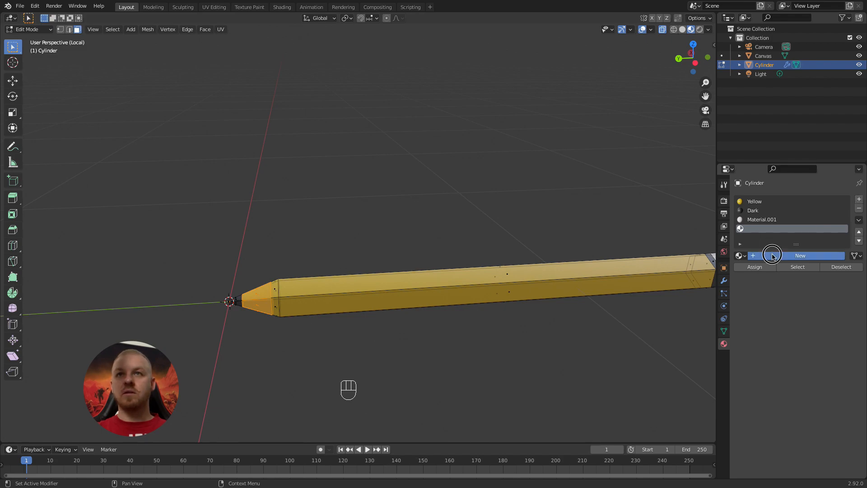
pyautogui.click(773, 256)
pyautogui.doubleClick(764, 228)
pyautogui.write('Co')
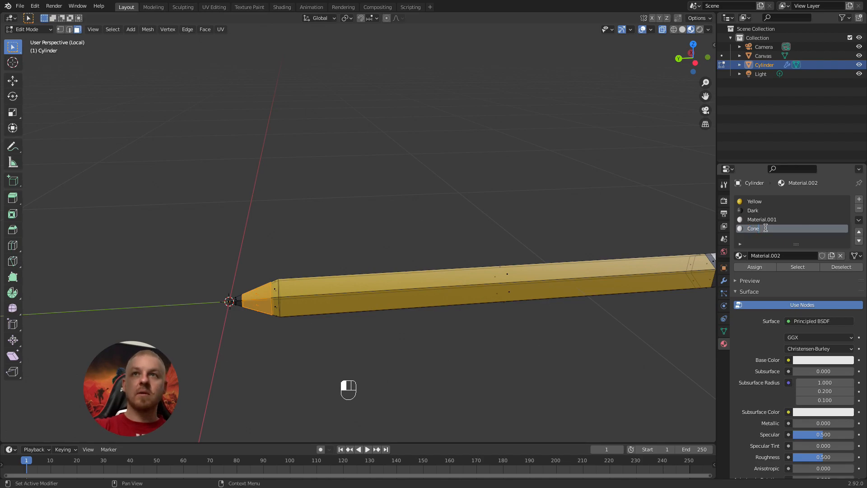
pyautogui.write('ne')
pyautogui.press('Return')
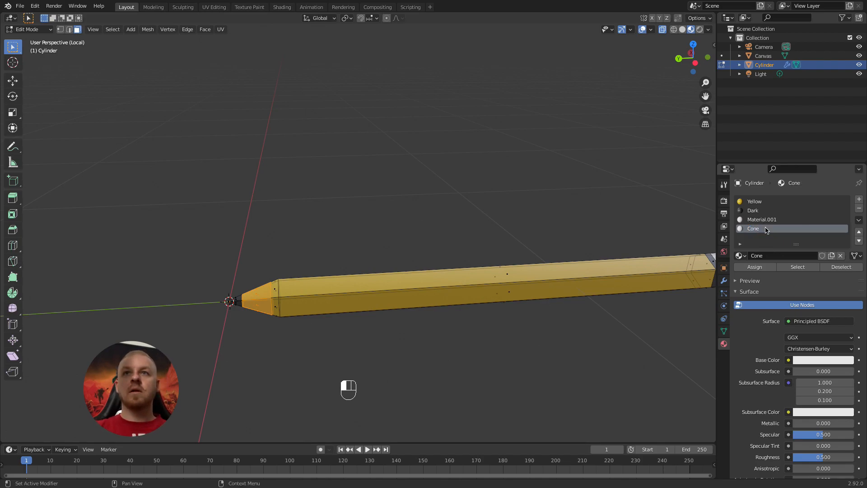
# Rename the eraser's material to End.
pyautogui.doubleClick(763, 219)
pyautogui.write('End')
pyautogui.press('Return')
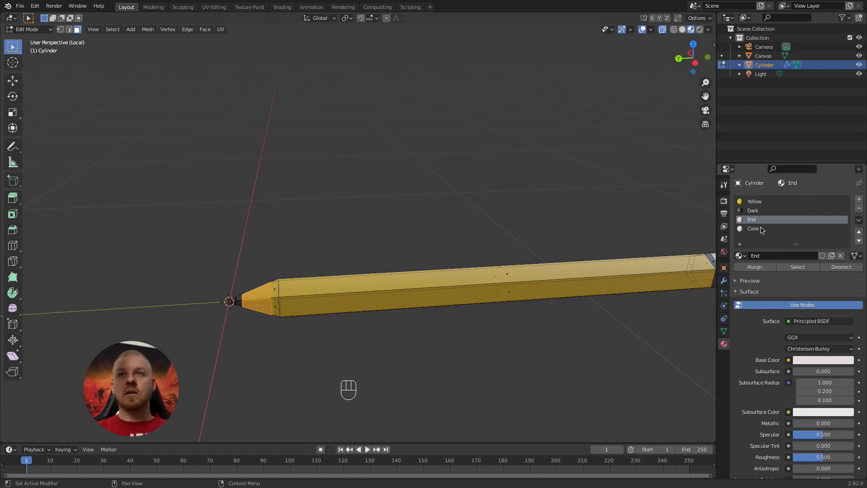
# Assign Cone to the selected faces and set its base color to beige, about hue 0.099, saturation 0.455, value 0.748; finish in Object Mode.
pyautogui.click(762, 228)
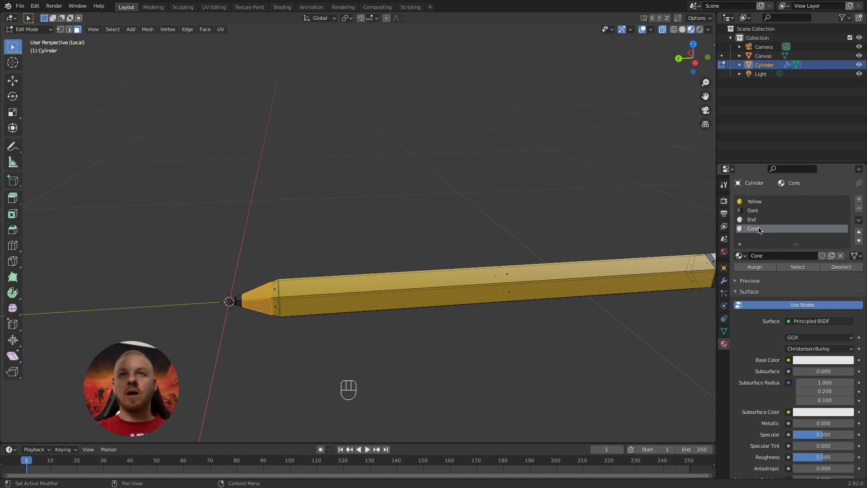
pyautogui.click(763, 267)
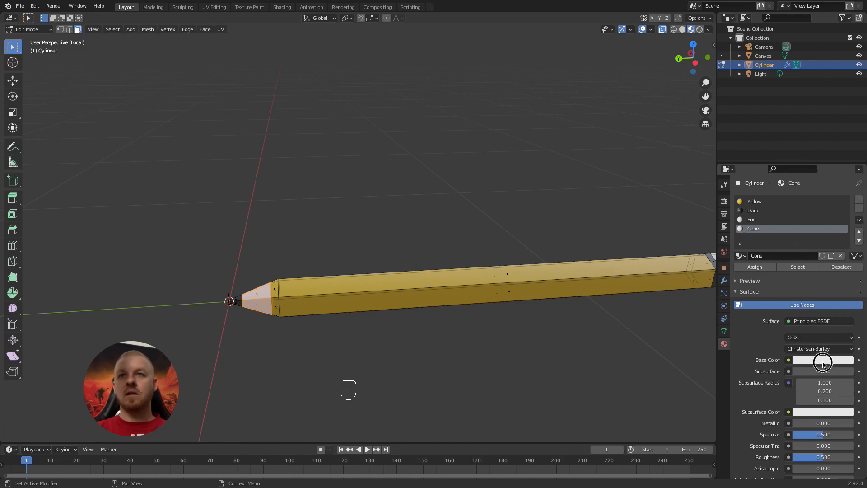
pyautogui.click(824, 360)
pyautogui.click(803, 266)
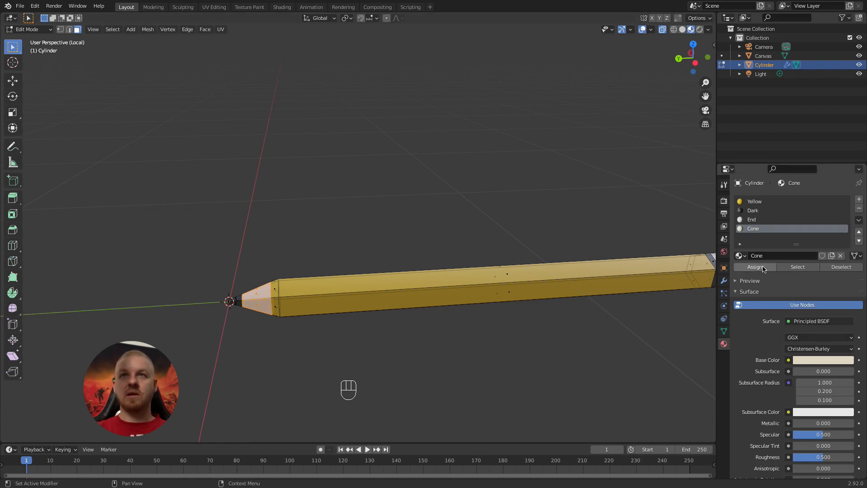
pyautogui.press('Tab')
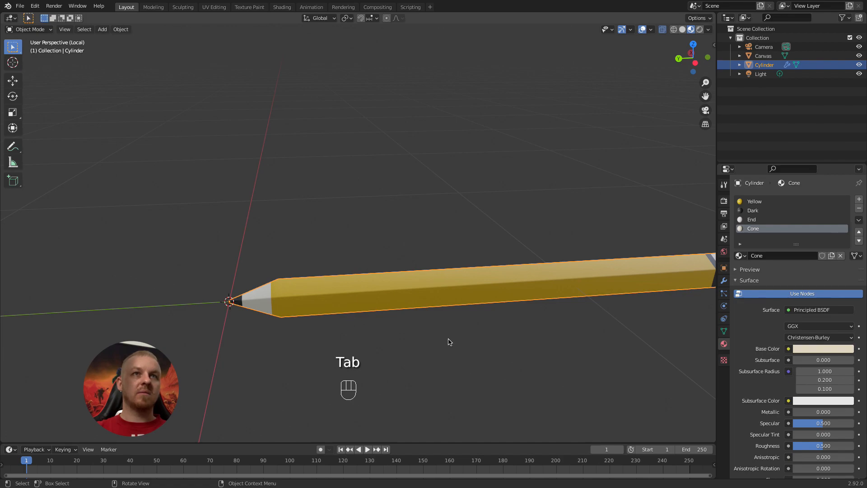
pyautogui.scroll(-3, 450, 337)
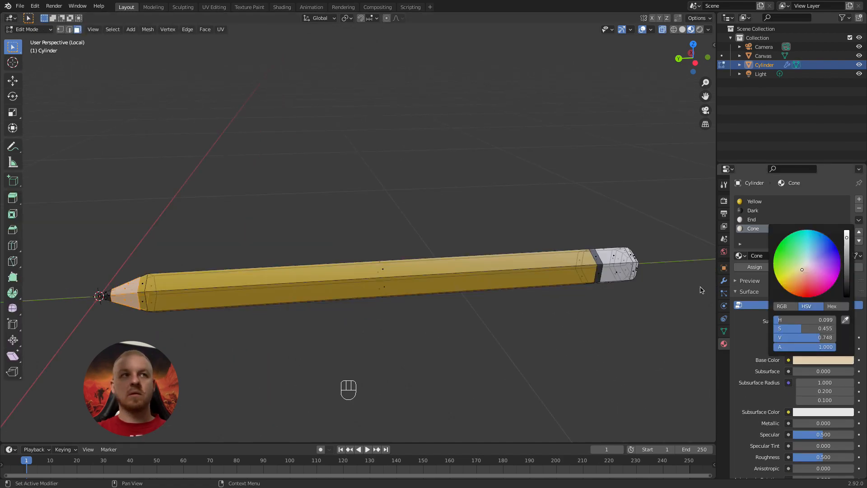
pyautogui.press('Tab')
# Change the End material's base color to white and check the eraser's look on the pencil.
pyautogui.moveTo(458, 302)
pyautogui.mouseDown(button='middle')
pyautogui.moveTo(500, 325)
pyautogui.moveTo(497, 296)
pyautogui.moveTo(220, 351)
pyautogui.moveTo(284, 300)
pyautogui.mouseUp(button='middle')
pyautogui.scroll(2, 497, 296)
pyautogui.moveTo(203, 330); pyautogui.dragTo(178, 343, button='middle')
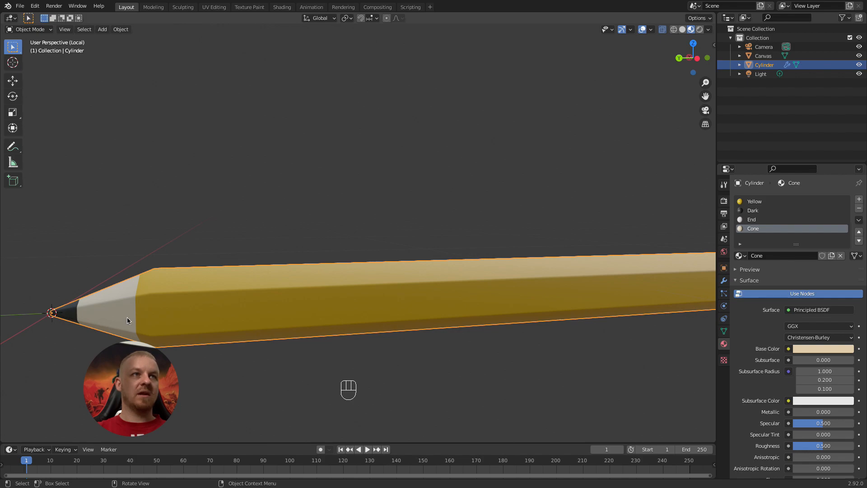
pyautogui.scroll(-2, 128, 318)
pyautogui.keyDown('shift'); pyautogui.moveTo(670, 263); pyautogui.dragTo(563, 275, button='middle'); pyautogui.keyUp('shift')
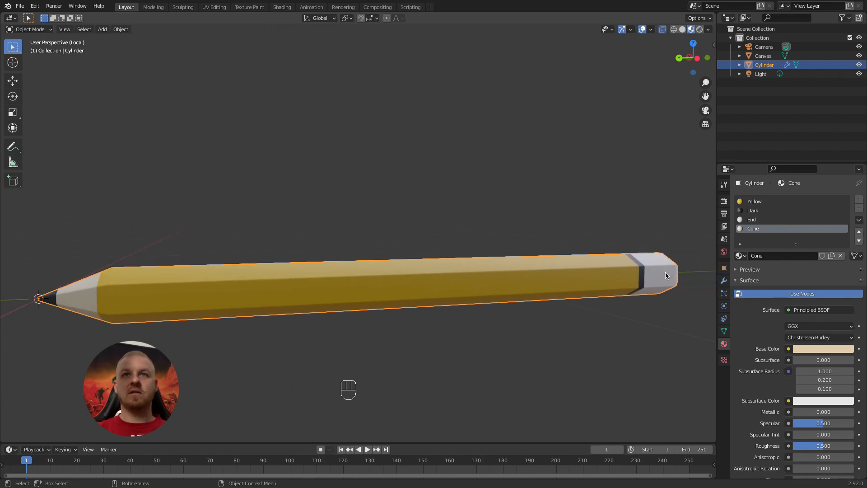
pyautogui.click(754, 220)
pyautogui.moveTo(343, 252); pyautogui.dragTo(358, 251, button='middle')
pyautogui.press('Tab')
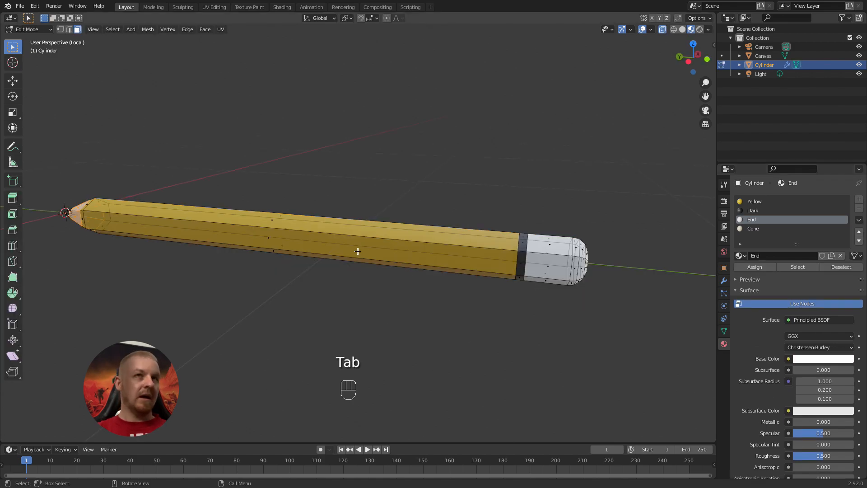
pyautogui.press('Tab')
# Leave Local View, select the canvas plane, and give it a new material named Canvas.
pyautogui.scroll(-3, 325, 253)
pyautogui.moveTo(300, 270); pyautogui.dragTo(309, 269, button='middle')
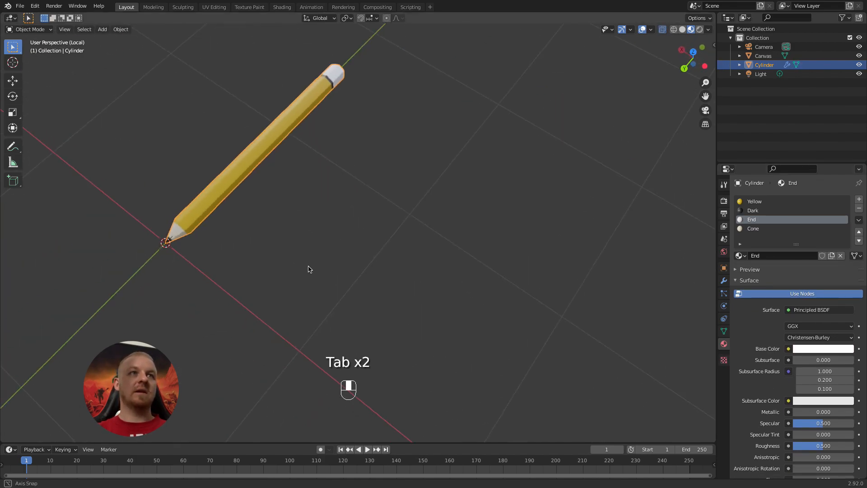
pyautogui.moveTo(309, 268); pyautogui.dragTo(311, 268, button='middle')
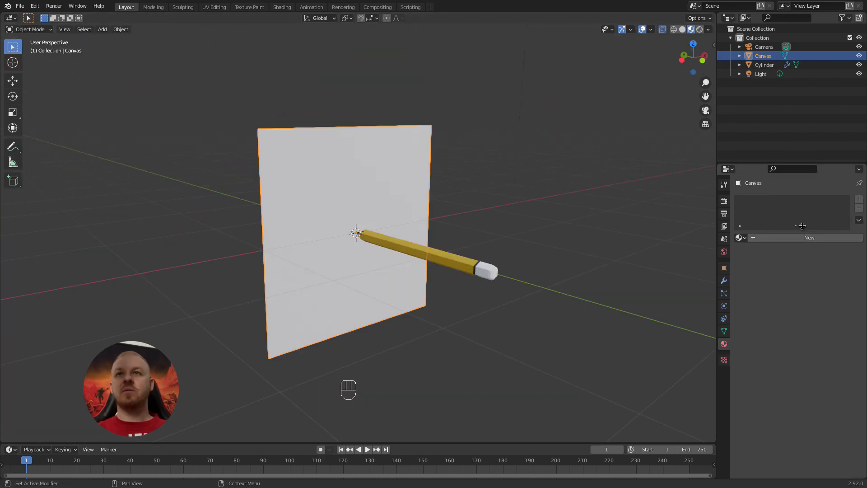
pyautogui.click(794, 238)
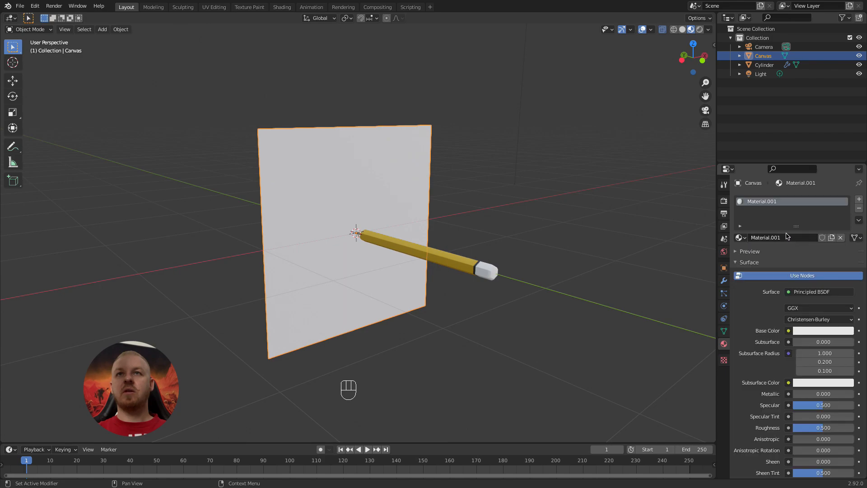
pyautogui.doubleClick(758, 202)
pyautogui.write('Canvas')
pyautogui.press('Return')
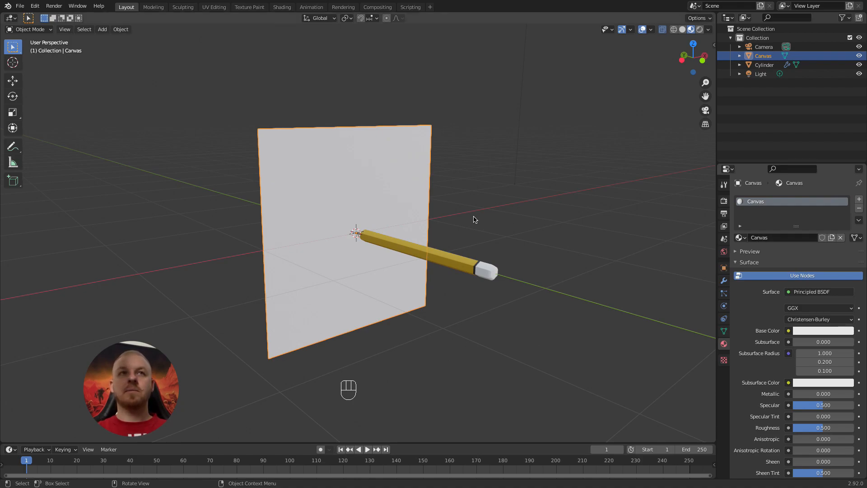
# Enable Dynamic Paint on the canvas plane, add it as a Canvas, and set the surface format to Image Sequence.
pyautogui.moveTo(401, 221)
pyautogui.mouseDown(button='middle')
pyautogui.moveTo(412, 246)
pyautogui.moveTo(381, 225)
pyautogui.moveTo(395, 220)
pyautogui.mouseUp(button='middle')
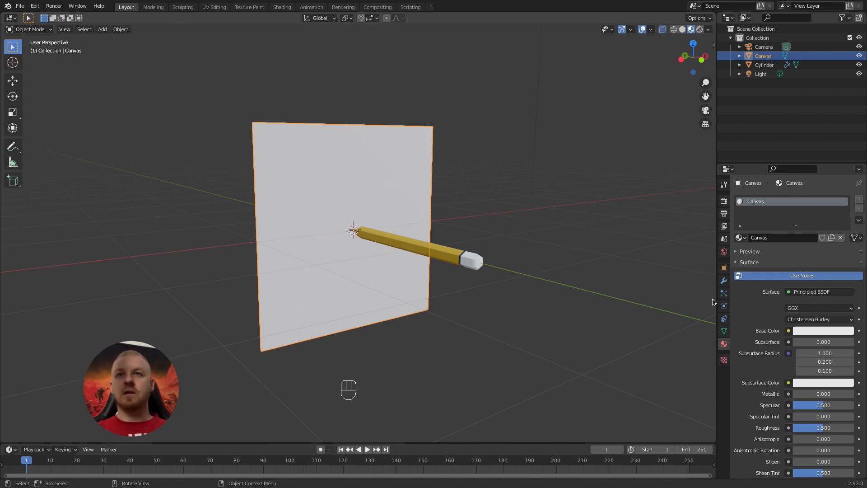
pyautogui.click(723, 307)
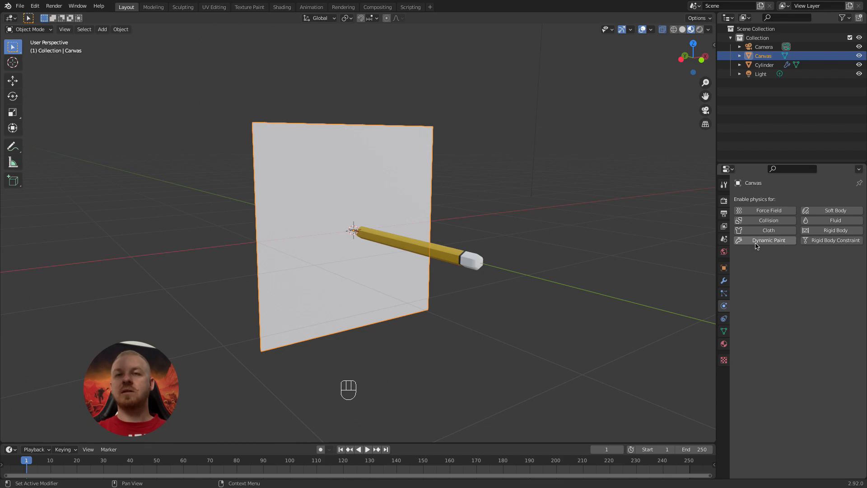
pyautogui.click(759, 241)
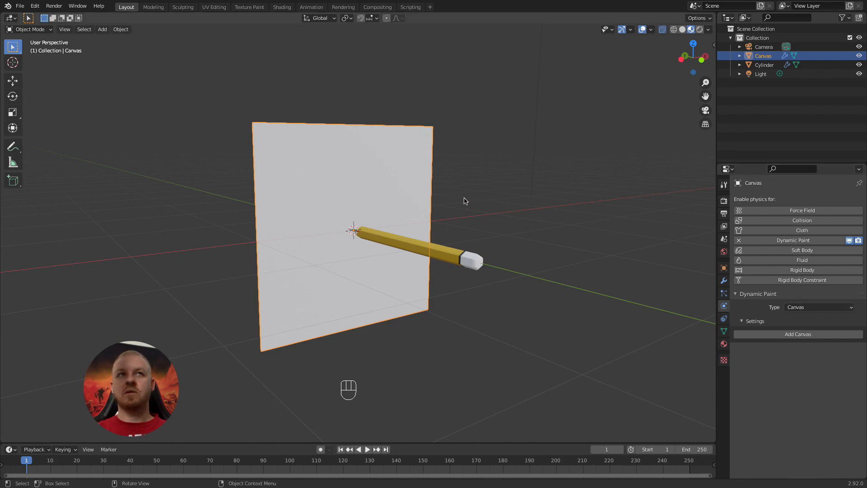
pyautogui.click(797, 335)
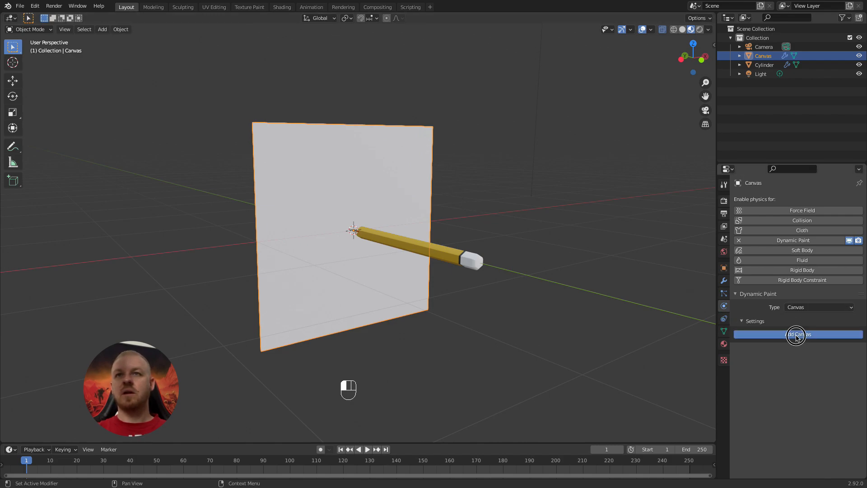
pyautogui.click(805, 371)
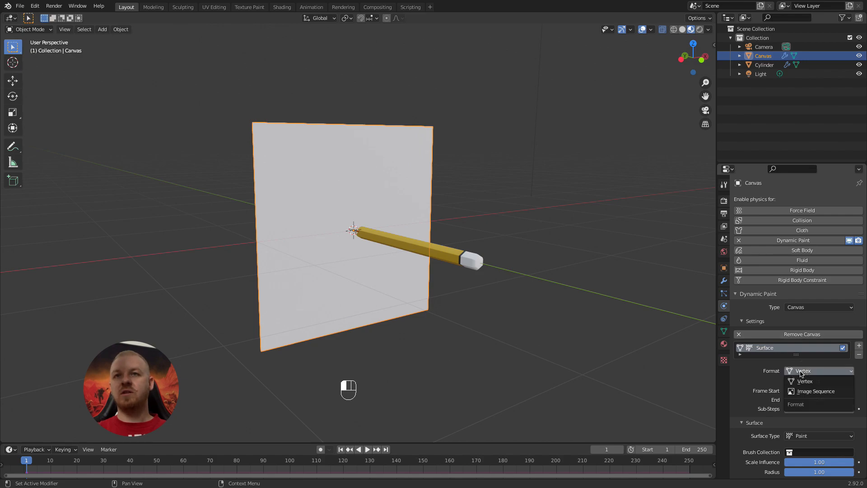
pyautogui.click(808, 390)
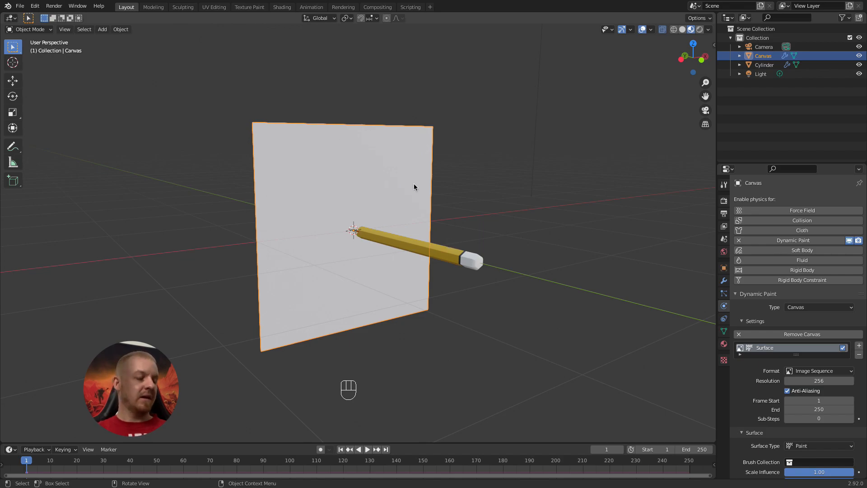
# Set the Dynamic Paint surface's resolution to 1024.
pyautogui.moveTo(422, 178); pyautogui.dragTo(421, 186, button='middle')
pyautogui.scroll(4, 445, 245)
pyautogui.scroll(-4, 445, 245)
pyautogui.click(813, 382)
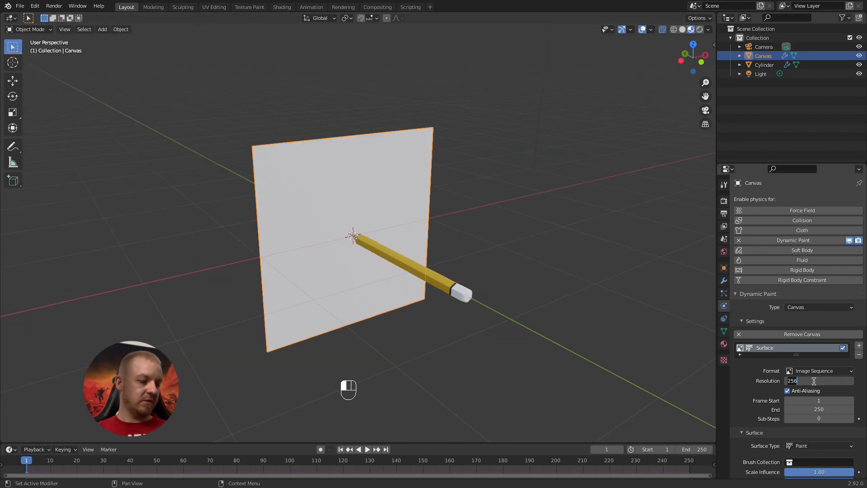
pyautogui.write('102')
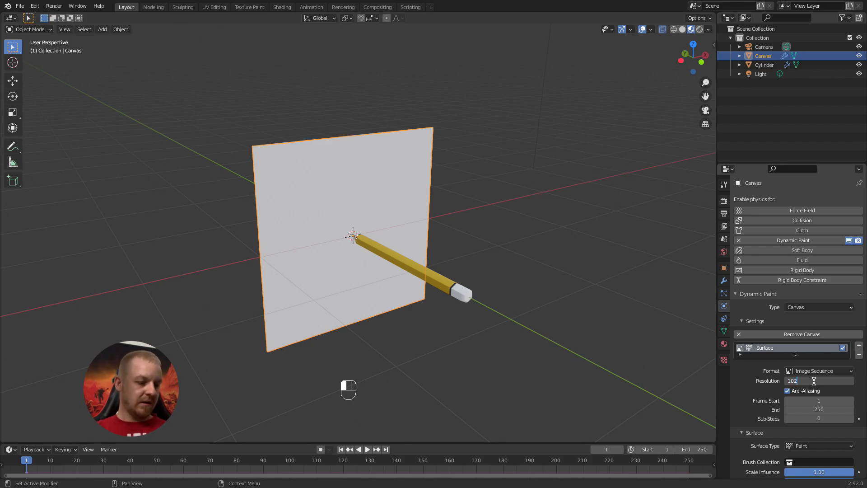
pyautogui.press('Return')
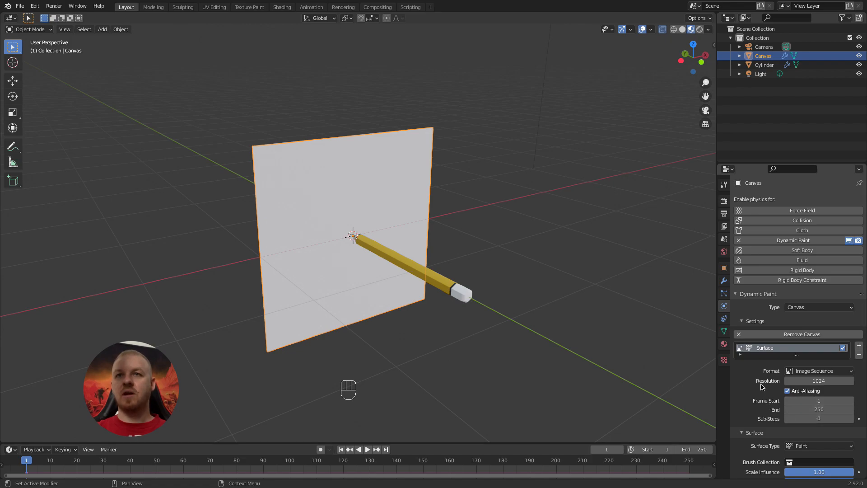
# Browse for the Dynamic Paint surface's output cache path and create a folder named dp_frames inside a_tutorial.
pyautogui.scroll(-4, 762, 387)
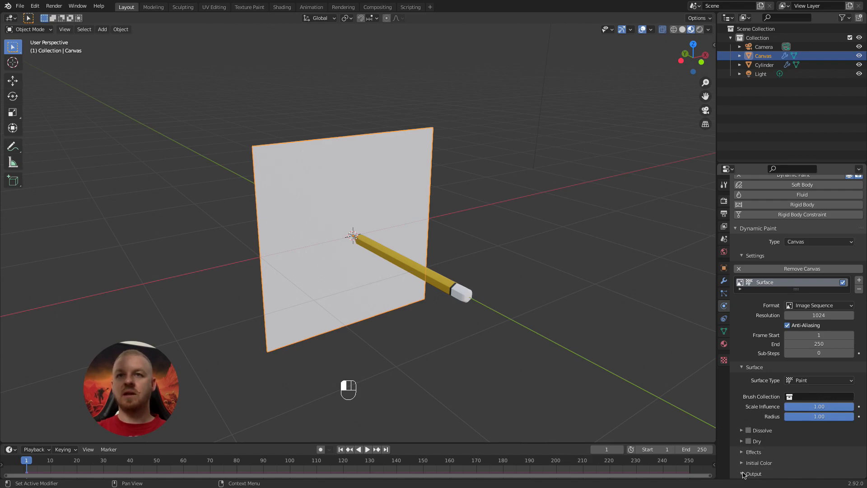
pyautogui.click(743, 475)
pyautogui.scroll(-5, 763, 425)
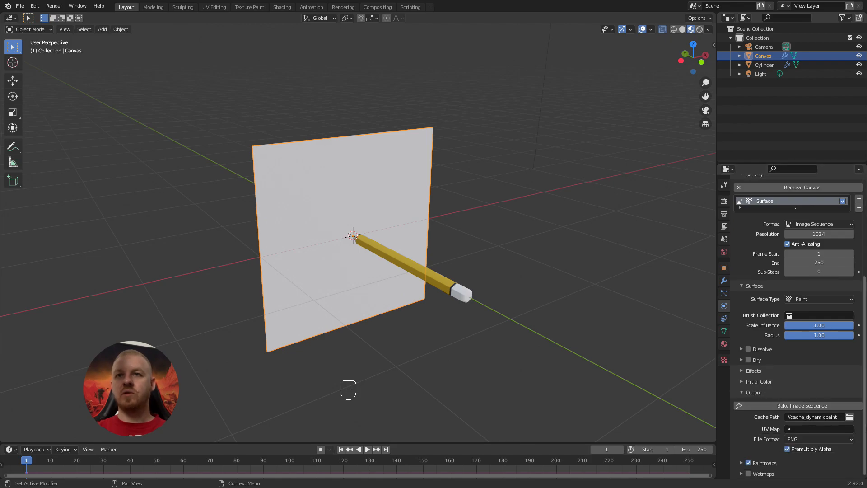
pyautogui.click(850, 417)
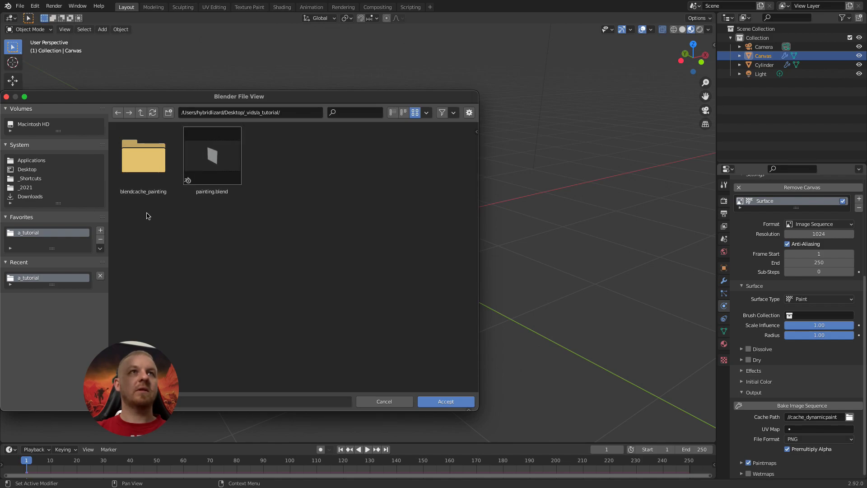
pyautogui.click(168, 113)
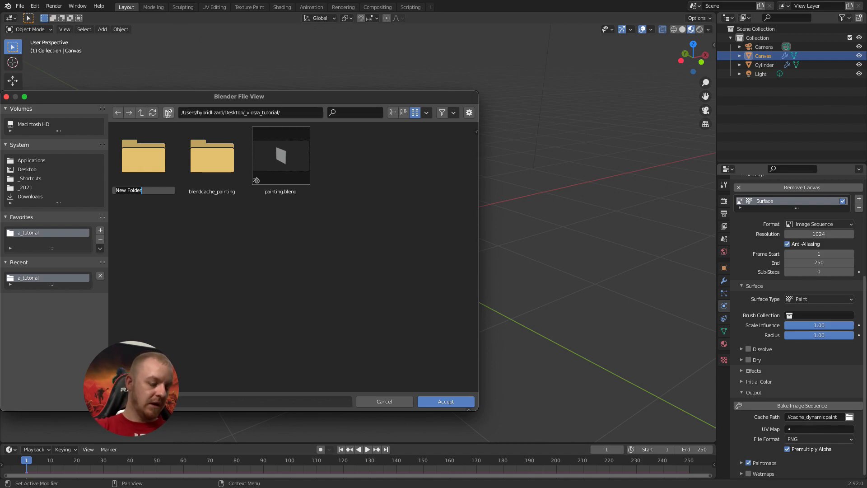
pyautogui.write('dp_frames')
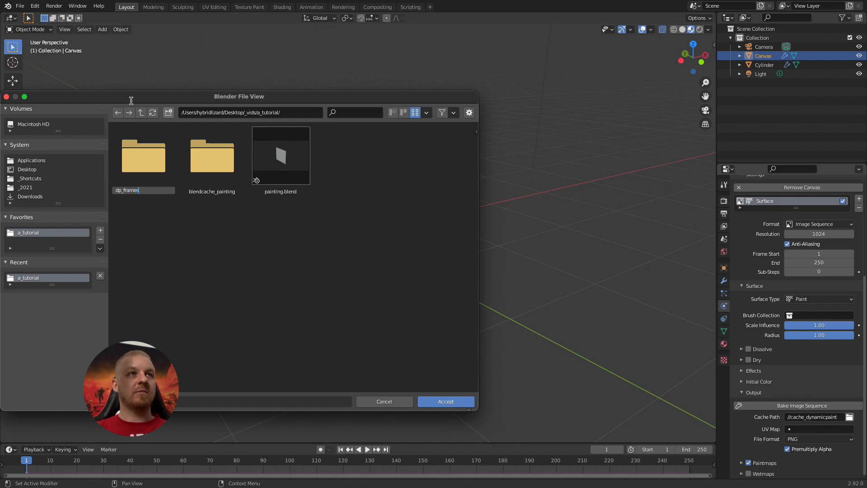
pyautogui.press('Return')
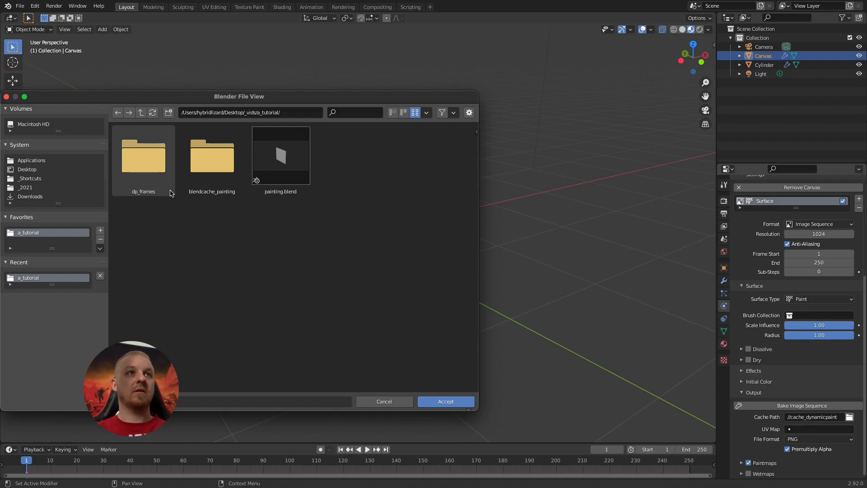
pyautogui.click(460, 403)
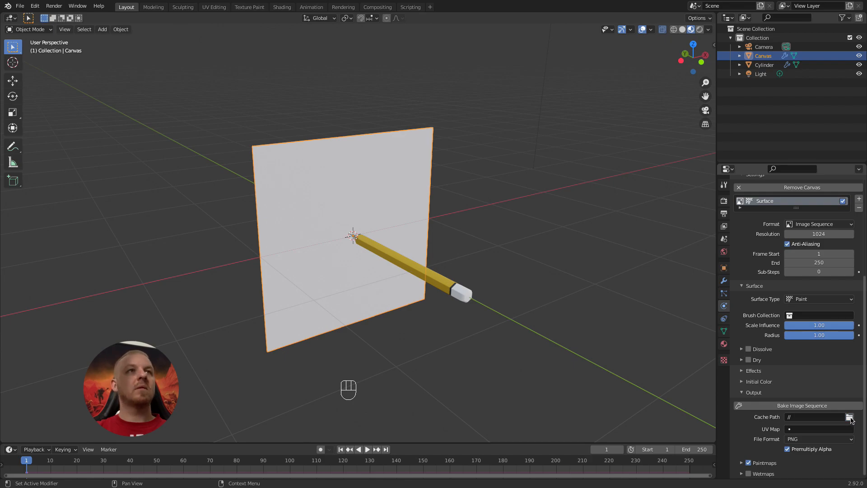
# Set the canvas surface's cache path to the dp_frames folder and save the file.
pyautogui.click(849, 417)
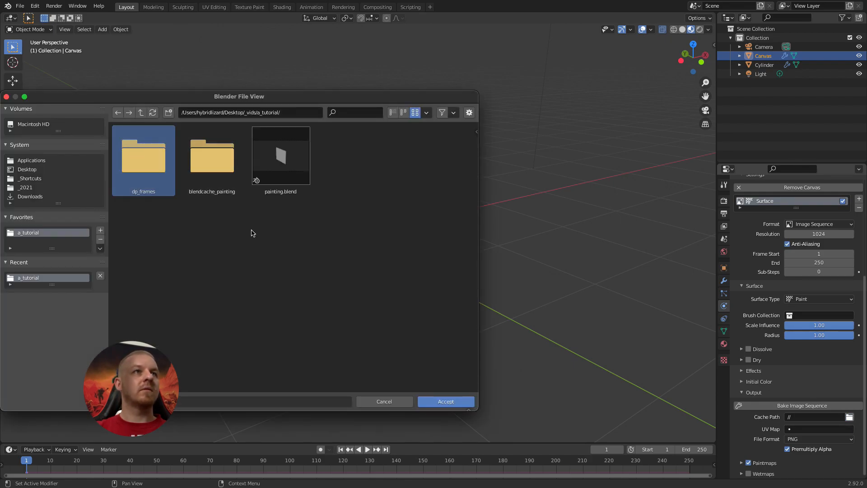
pyautogui.click(136, 164)
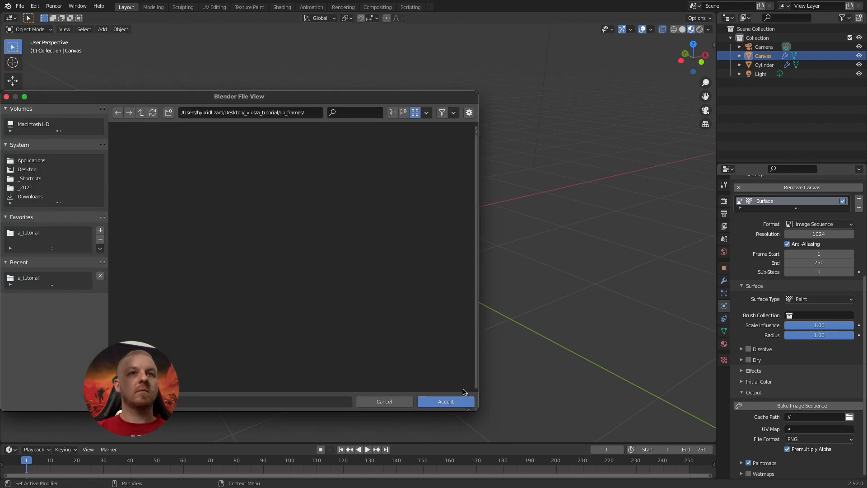
pyautogui.click(446, 401)
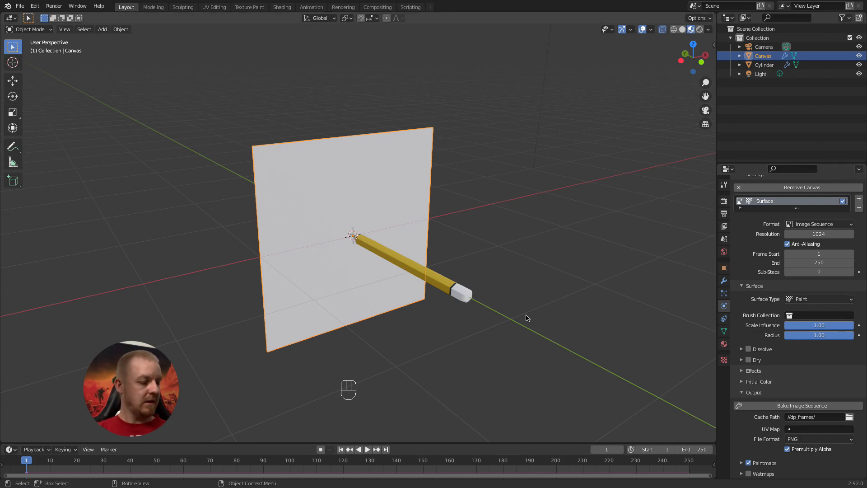
pyautogui.press('super+s')
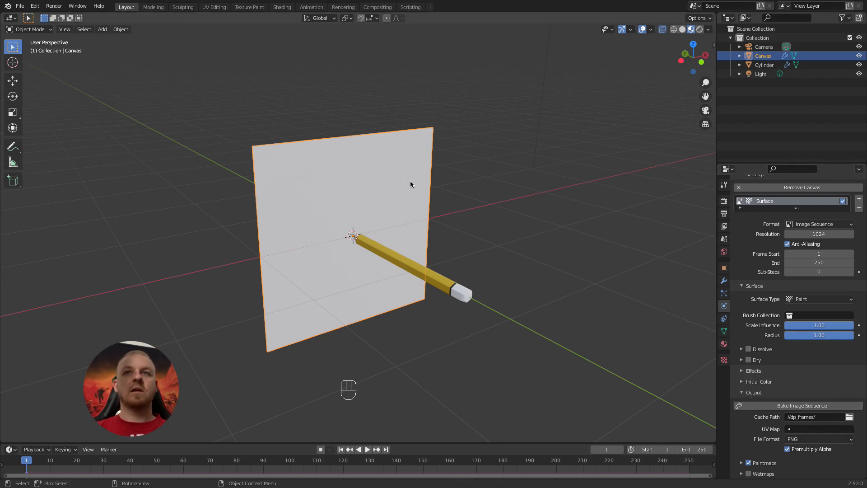
# Select the pencil object and rename it Pencil.
pyautogui.click(411, 270)
pyautogui.moveTo(411, 270); pyautogui.dragTo(461, 274, button='middle')
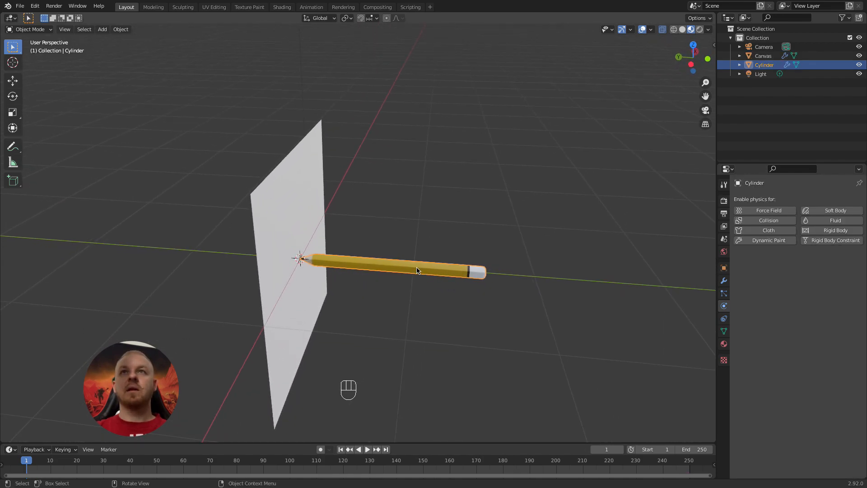
pyautogui.doubleClick(763, 65)
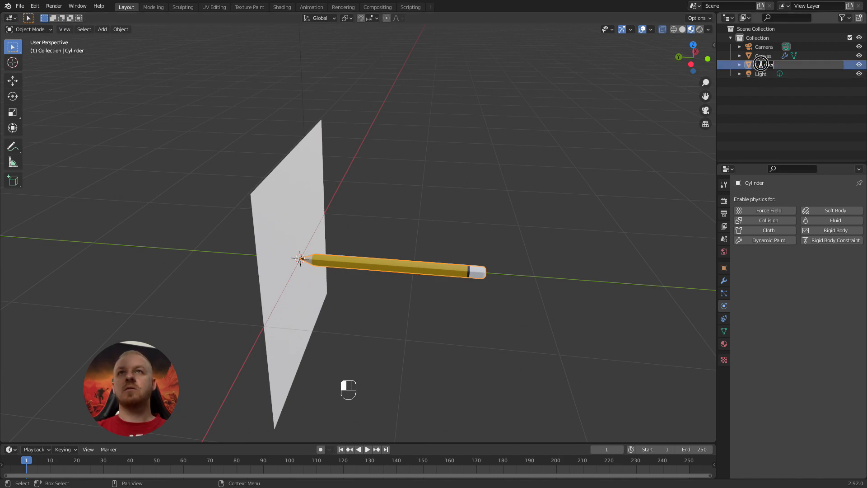
pyautogui.write('Pencil')
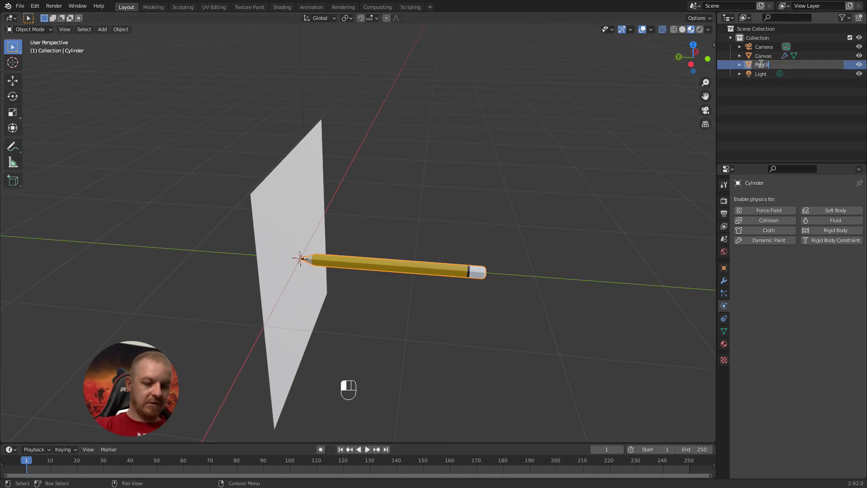
pyautogui.press('Return')
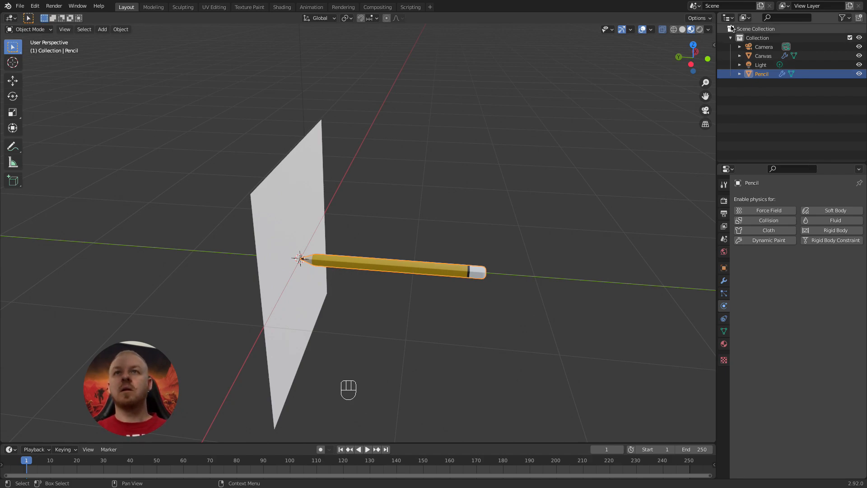
# Enable Dynamic Paint on the pencil, change its type to Brush, and add the brush.
pyautogui.click(765, 242)
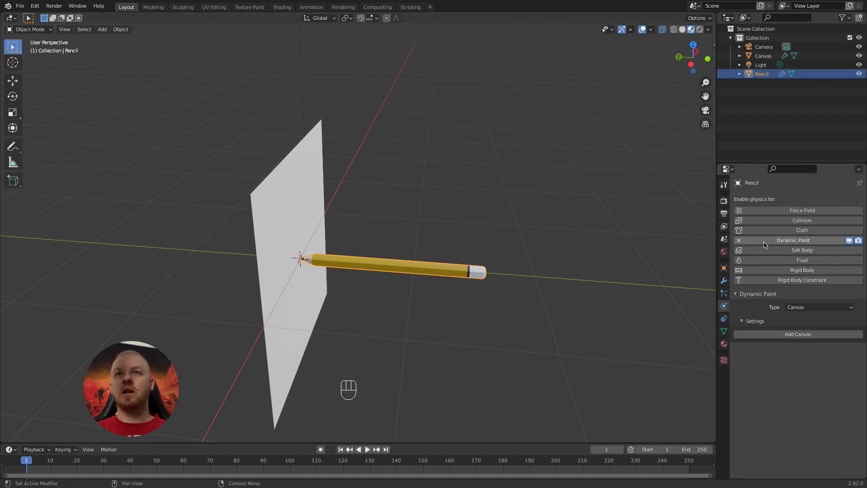
pyautogui.click(799, 307)
pyautogui.click(801, 324)
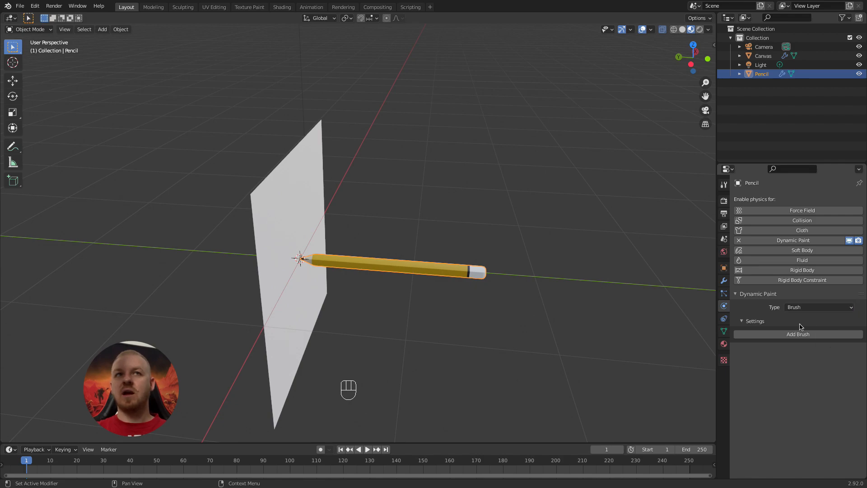
pyautogui.moveTo(280, 221); pyautogui.dragTo(343, 217, button='middle')
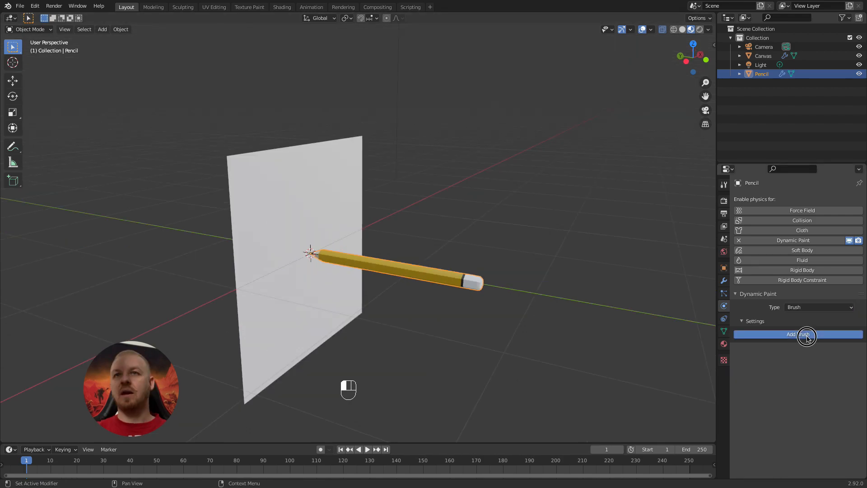
pyautogui.click(798, 334)
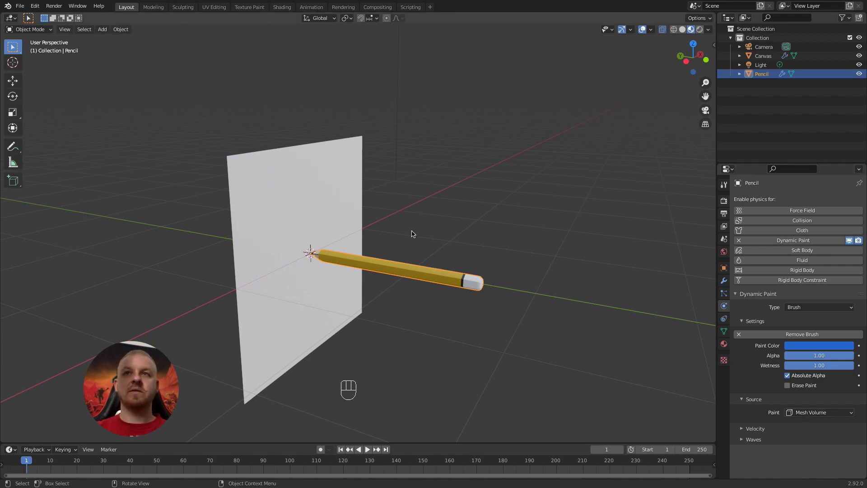
# Select the canvas plane and connect an Image Texture to its Canvas material's base color.
pyautogui.moveTo(406, 231); pyautogui.dragTo(398, 170, button='middle')
pyautogui.click(398, 171)
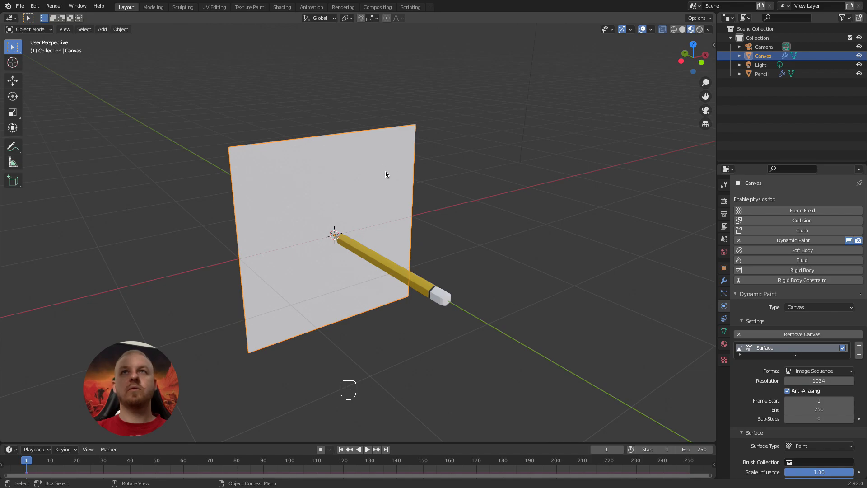
pyautogui.click(725, 345)
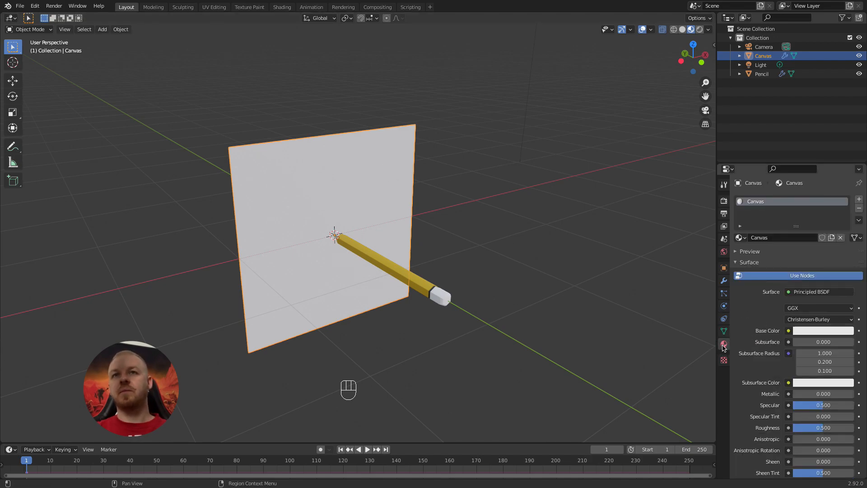
pyautogui.click(789, 331)
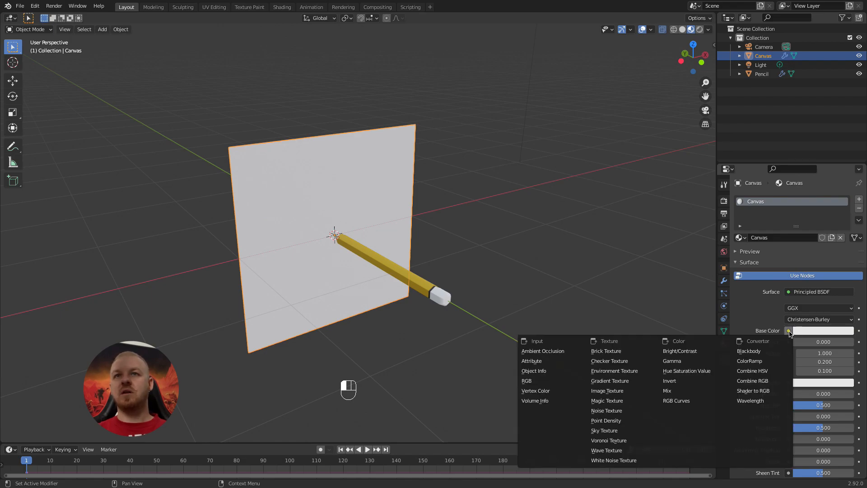
pyautogui.click(601, 391)
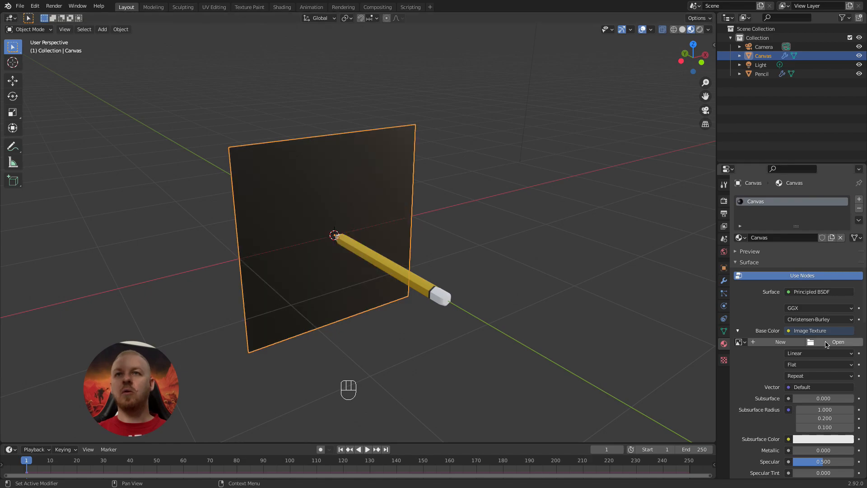
# Load the empty dp_frames folder as the image source of the Canvas material's texture.
pyautogui.click(826, 344)
pyautogui.click(144, 166)
pyautogui.doubleClick(145, 166)
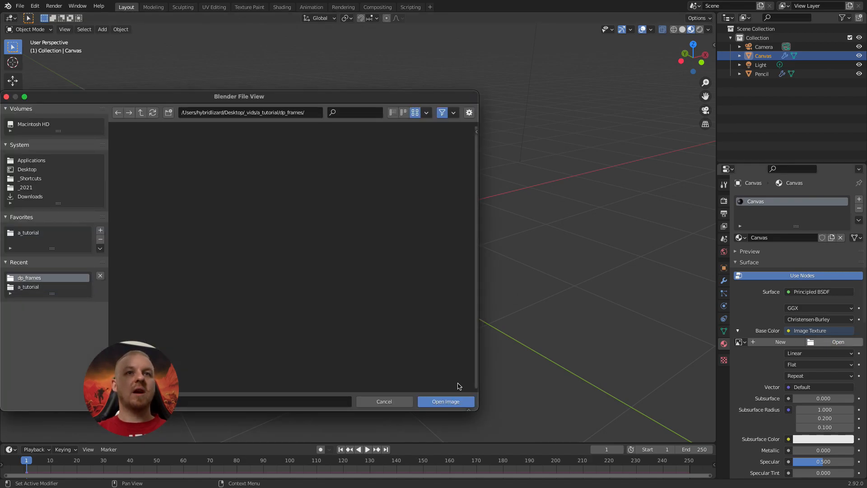
pyautogui.click(459, 404)
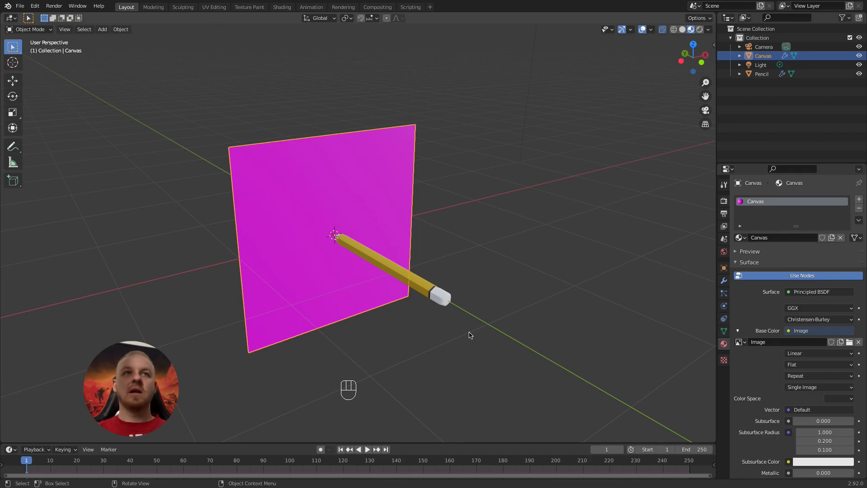
# Move the pencil about 0.33 m along the negative global Y axis, away from the canvas.
pyautogui.scroll(-3, 339, 277)
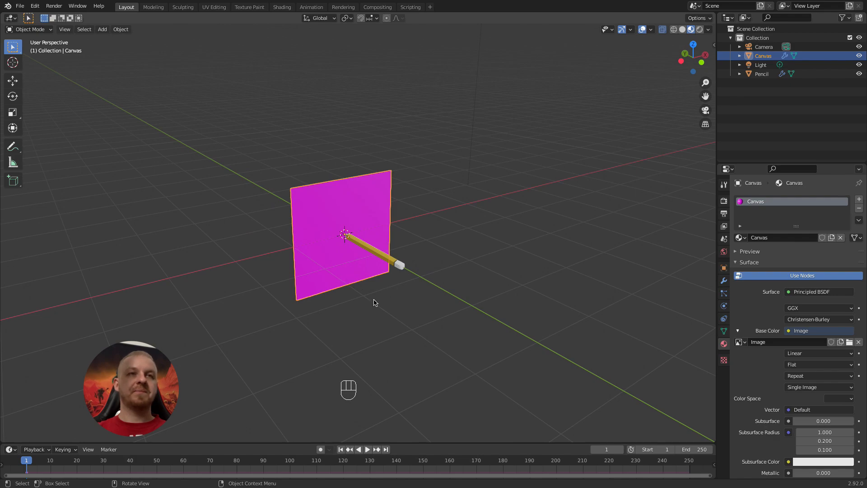
pyautogui.click(379, 259)
pyautogui.moveTo(368, 276)
pyautogui.mouseDown(button='middle')
pyautogui.moveTo(425, 316)
pyautogui.moveTo(399, 303)
pyautogui.mouseUp(button='middle')
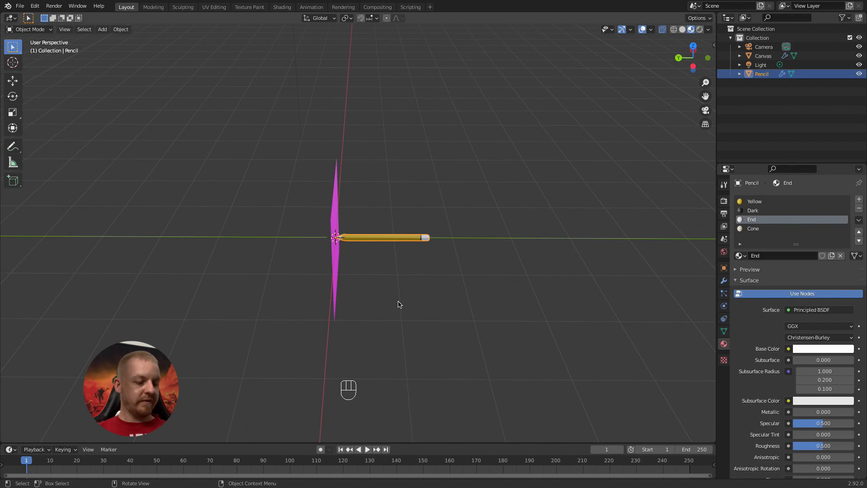
pyautogui.press('g')
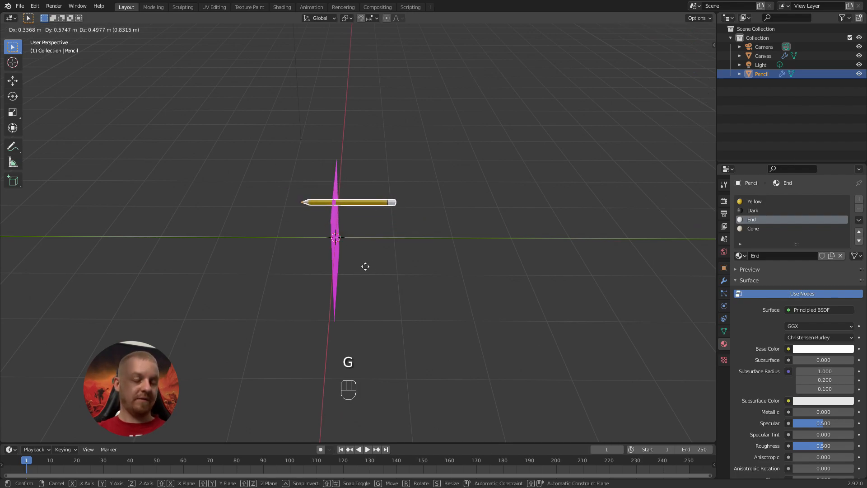
pyautogui.press('y')
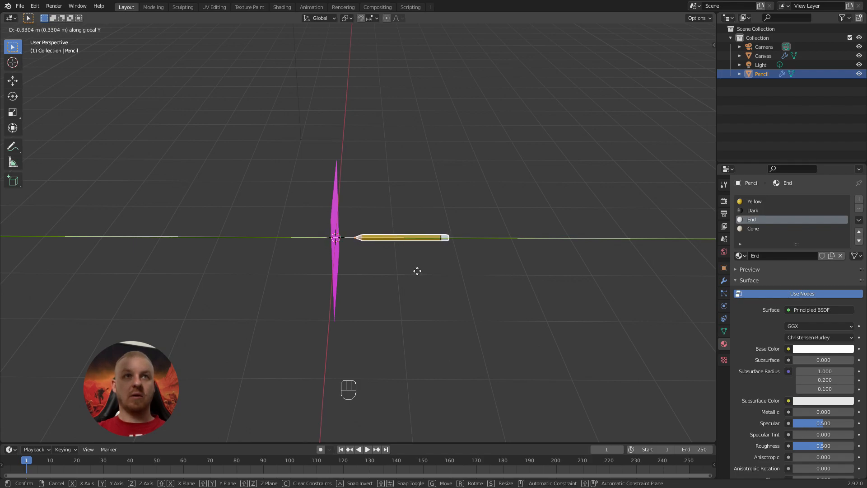
pyautogui.click(416, 271)
pyautogui.moveTo(426, 339); pyautogui.dragTo(364, 312, button='middle')
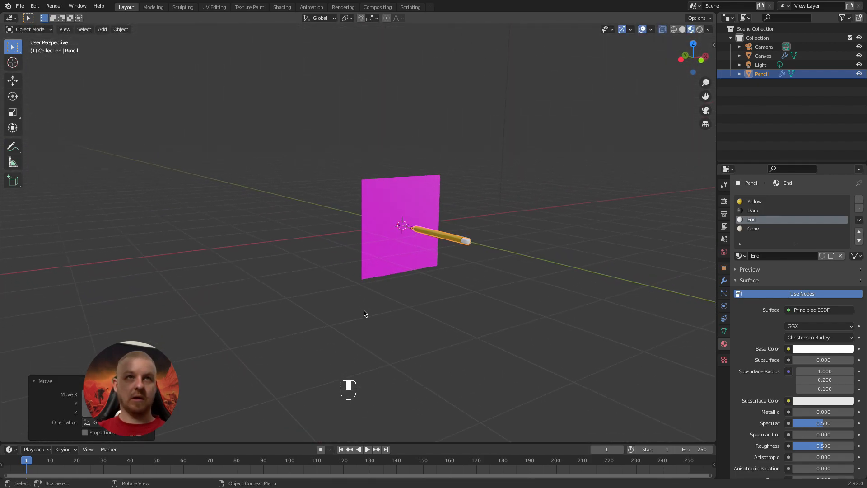
pyautogui.click(39, 380)
# Insert a Location & Rotation keyframe for the pencil at frame 1.
pyautogui.moveTo(447, 253)
pyautogui.mouseDown(button='middle')
pyautogui.moveTo(459, 246)
pyautogui.moveTo(438, 263)
pyautogui.moveTo(474, 242)
pyautogui.moveTo(542, 304)
pyautogui.moveTo(534, 238)
pyautogui.mouseUp(button='middle')
pyautogui.scroll(3, 483, 245)
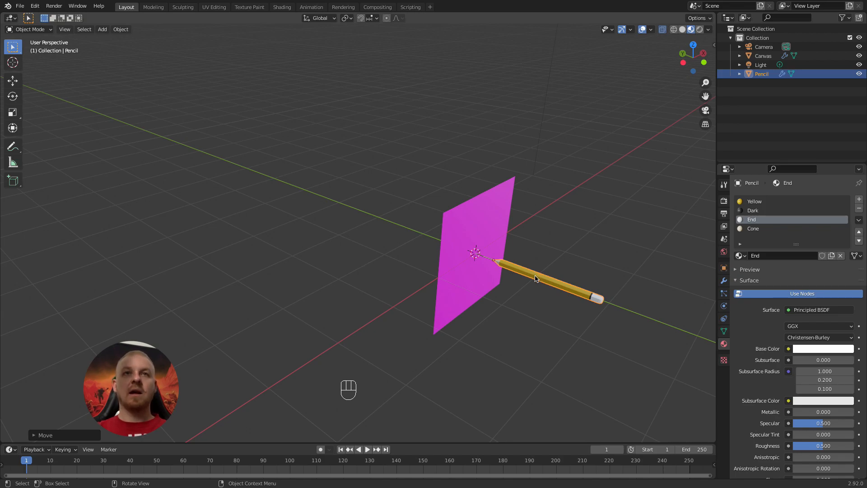
pyautogui.press('i')
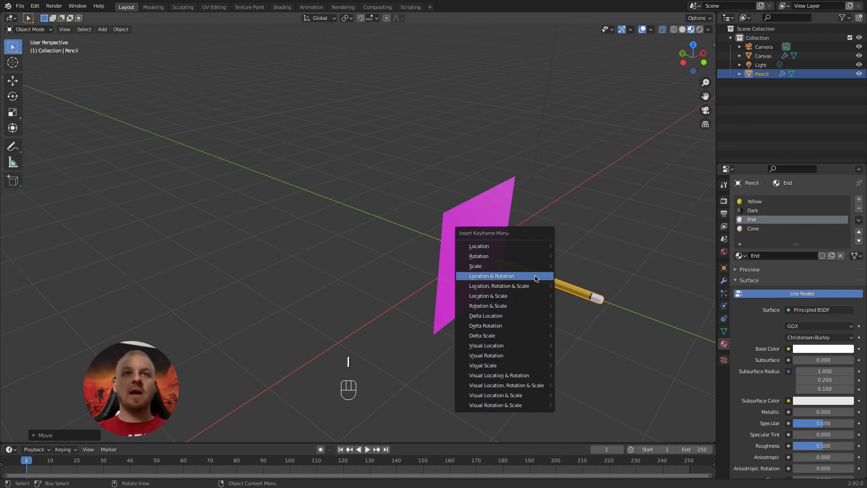
pyautogui.click(502, 276)
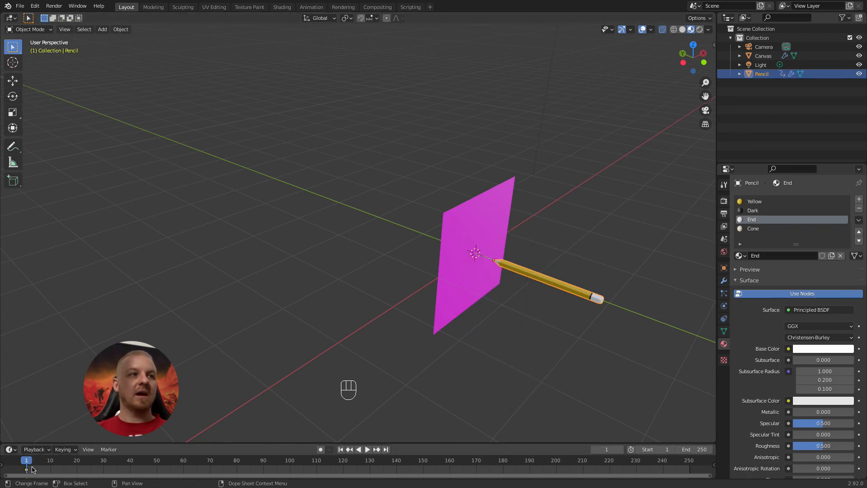
# Enlarge the timeline area and preview the pencil's animation from frame 1.
pyautogui.moveTo(86, 443); pyautogui.dragTo(88, 423)
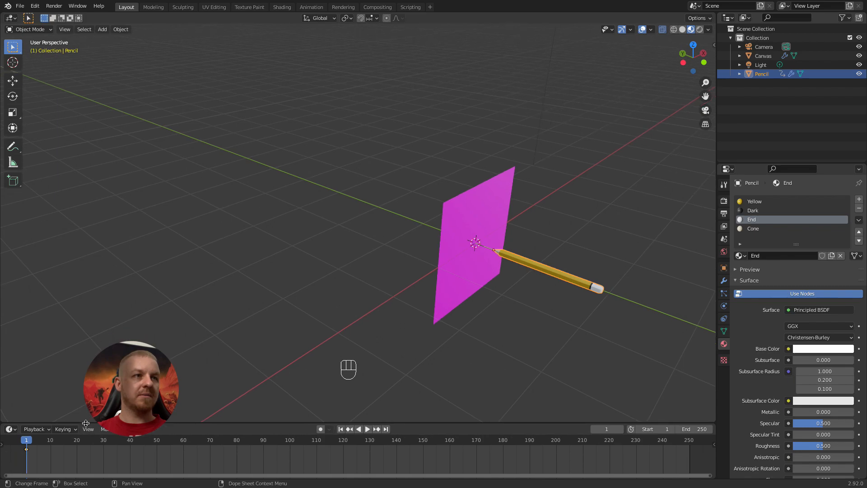
pyautogui.click(40, 445)
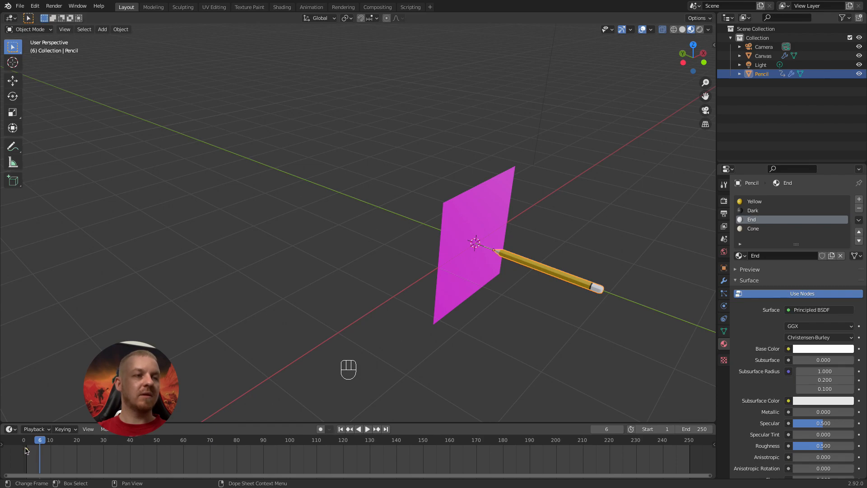
pyautogui.moveTo(38, 444); pyautogui.dragTo(27, 444)
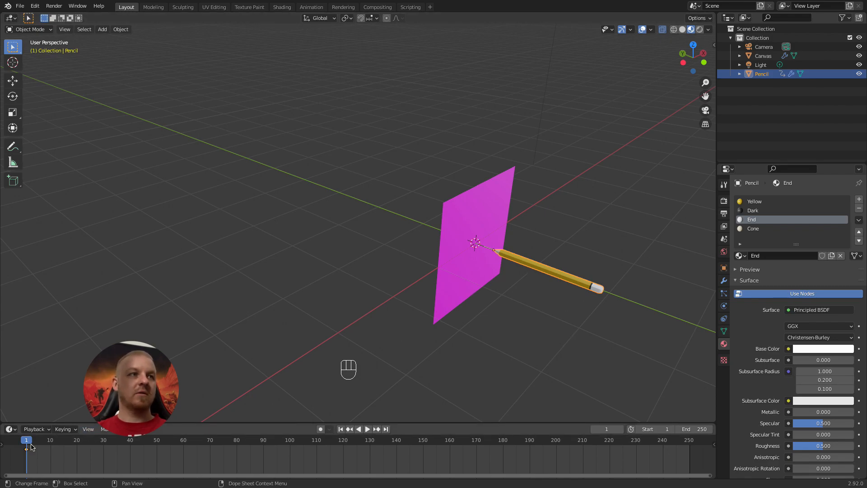
pyautogui.press('space')
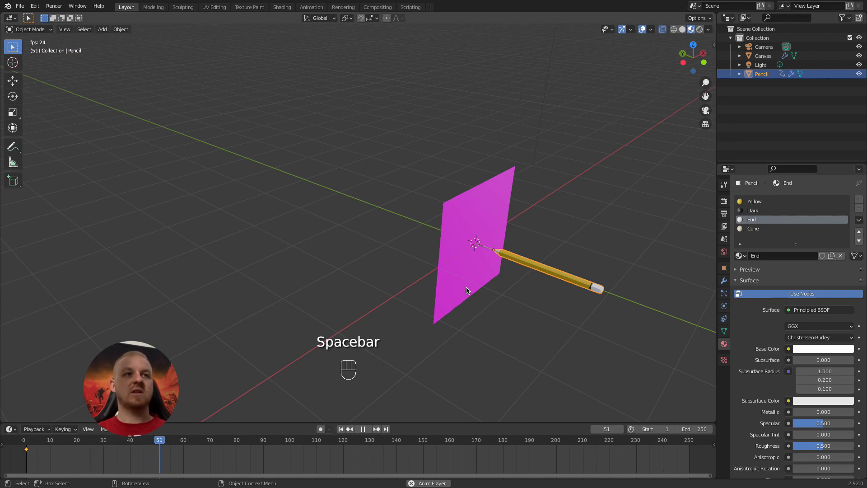
pyautogui.press('Escape')
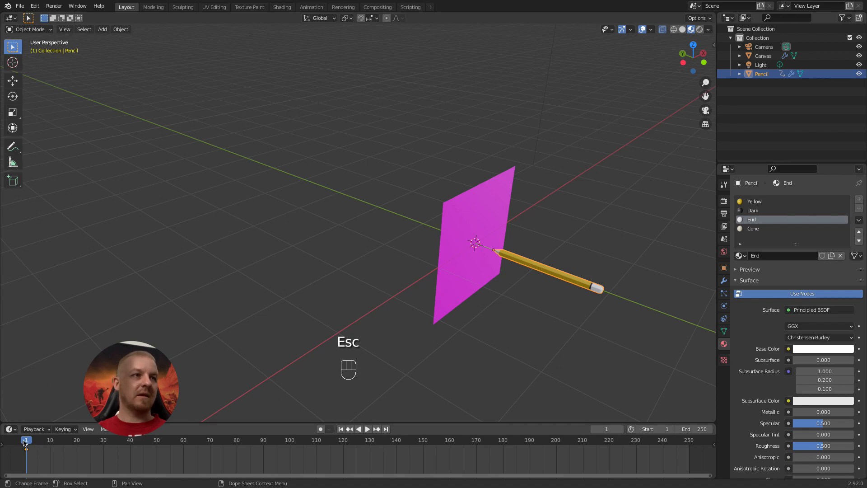
# At frame 11, move the pencil along the global Y axis until its tip meets the canvas at the world origin.
pyautogui.moveTo(26, 442); pyautogui.dragTo(53, 441)
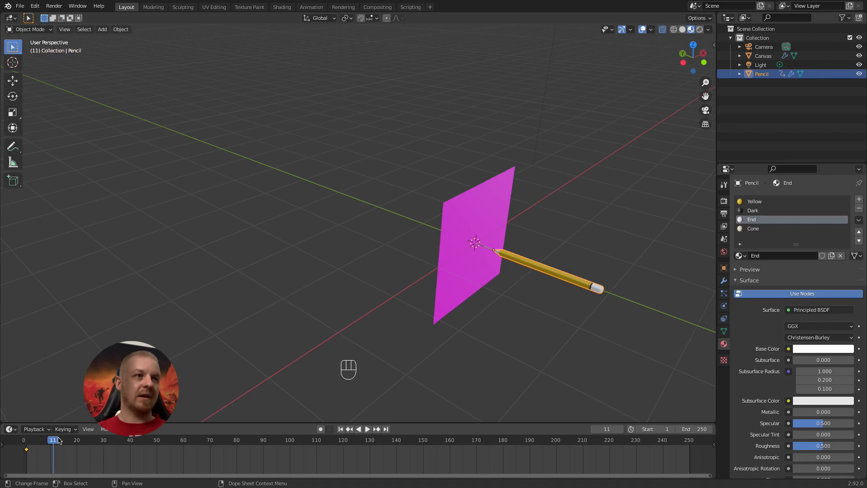
pyautogui.moveTo(559, 293); pyautogui.dragTo(562, 300, button='middle')
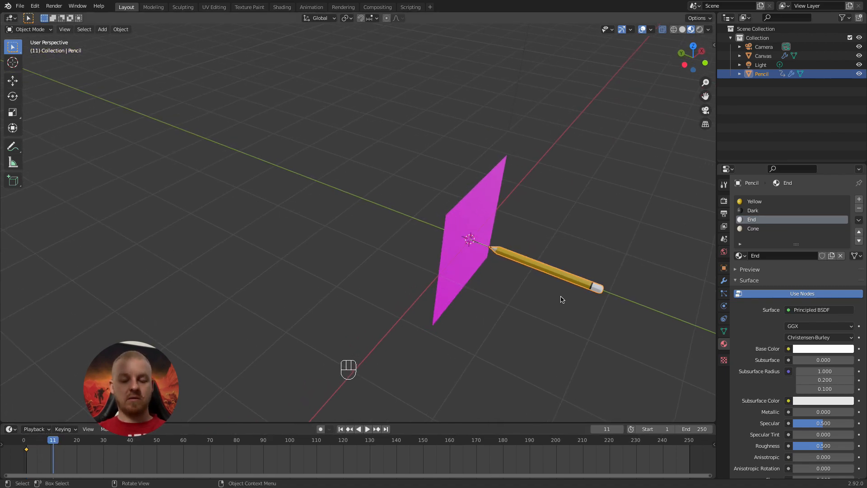
pyautogui.press('KP_7')
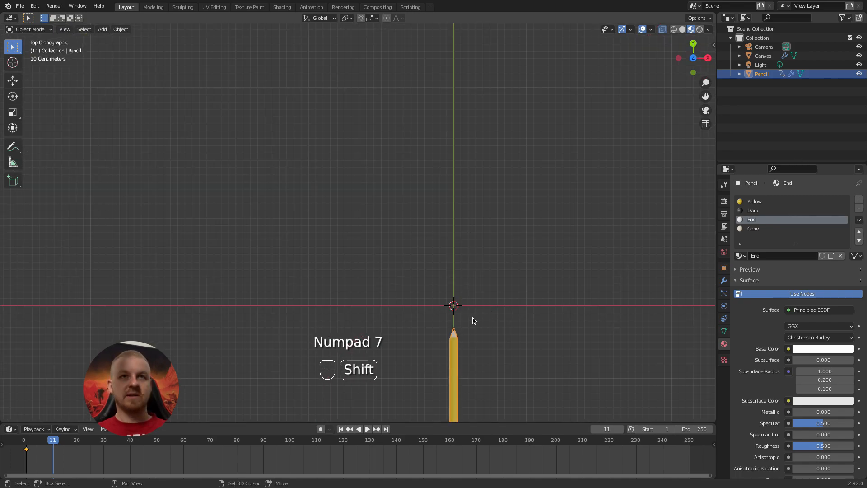
pyautogui.keyDown('shift'); pyautogui.moveTo(474, 319); pyautogui.dragTo(422, 189, button='middle'); pyautogui.keyUp('shift')
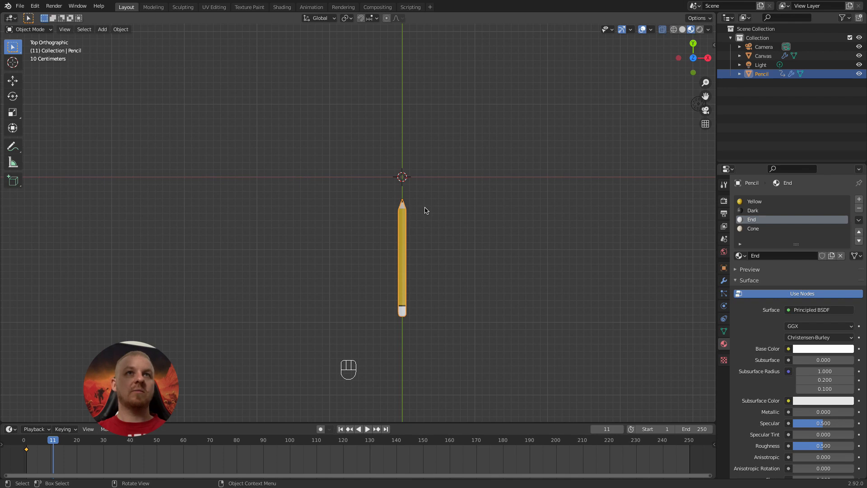
pyautogui.press('g')
pyautogui.press('y')
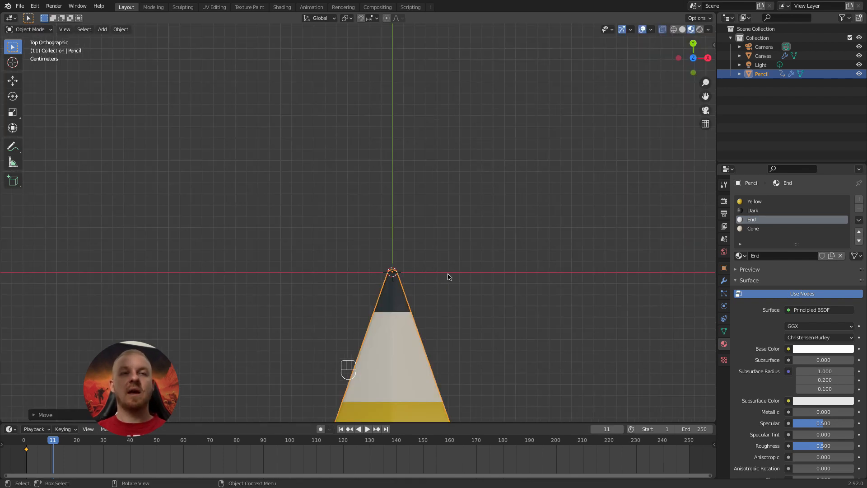
# Check the pencil's contact with the canvas and insert a Location & Rotation keyframe for it at frame 11.
pyautogui.moveTo(431, 327)
pyautogui.mouseDown(button='middle')
pyautogui.moveTo(483, 254)
pyautogui.moveTo(397, 265)
pyautogui.moveTo(396, 291)
pyautogui.moveTo(421, 283)
pyautogui.moveTo(373, 315)
pyautogui.moveTo(363, 432)
pyautogui.mouseUp(button='middle')
pyautogui.keyDown('shift'); pyautogui.moveTo(410, 317); pyautogui.dragTo(422, 258, button='middle'); pyautogui.keyUp('shift')
pyautogui.moveTo(386, 335)
pyautogui.mouseDown(button='middle')
pyautogui.moveTo(441, 281)
pyautogui.moveTo(367, 302)
pyautogui.moveTo(476, 272)
pyautogui.mouseUp(button='middle')
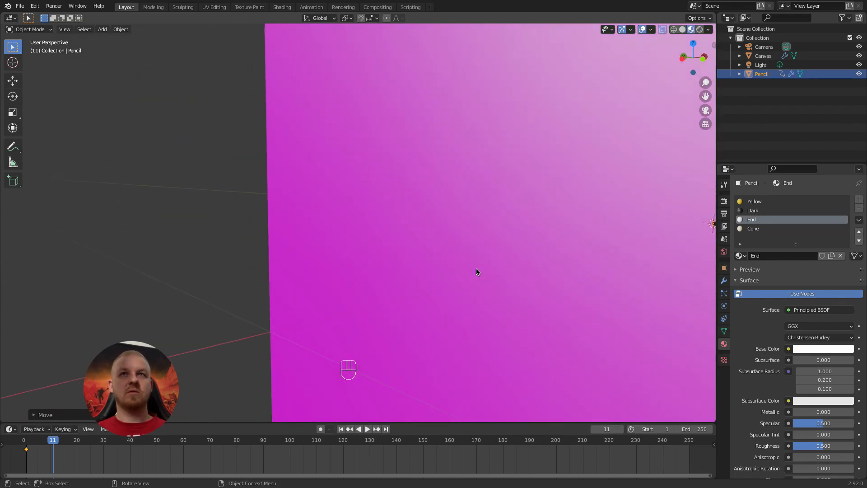
pyautogui.scroll(-5, 512, 257)
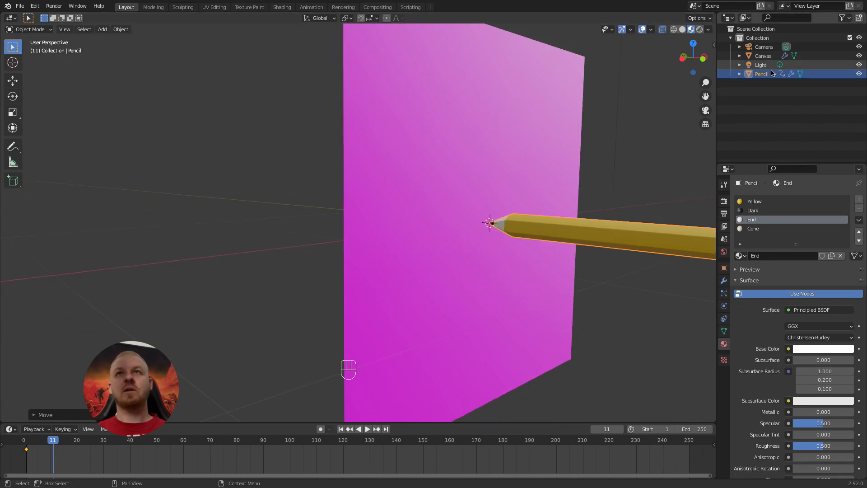
pyautogui.press('i')
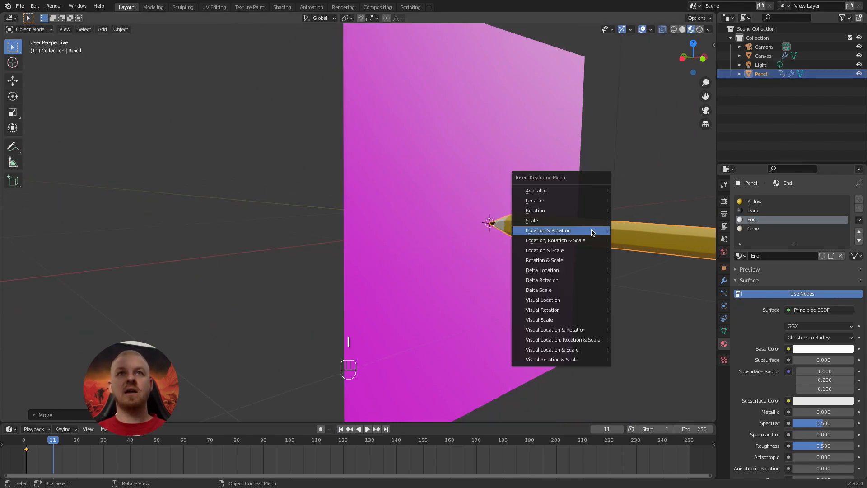
pyautogui.click(565, 231)
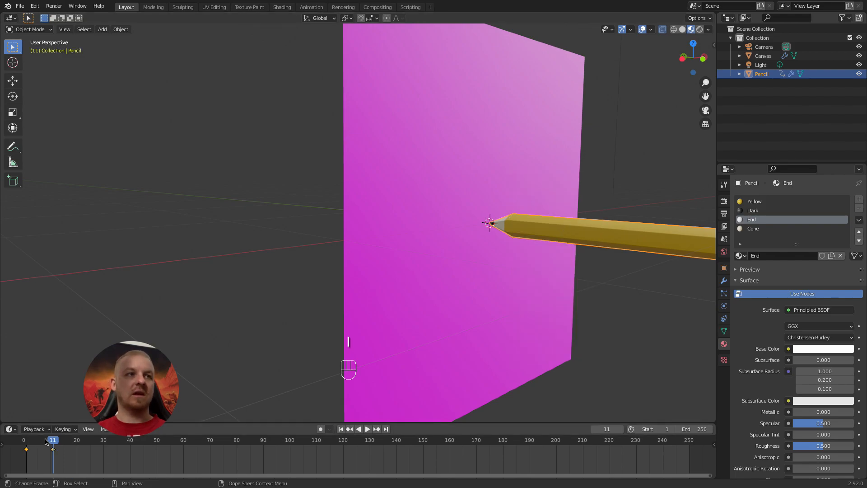
# Return to frame 1 and delete the pencil's keyframe at frame 11.
pyautogui.moveTo(52, 442); pyautogui.dragTo(26, 446)
pyautogui.scroll(-5, 546, 264)
pyautogui.press('KP_1')
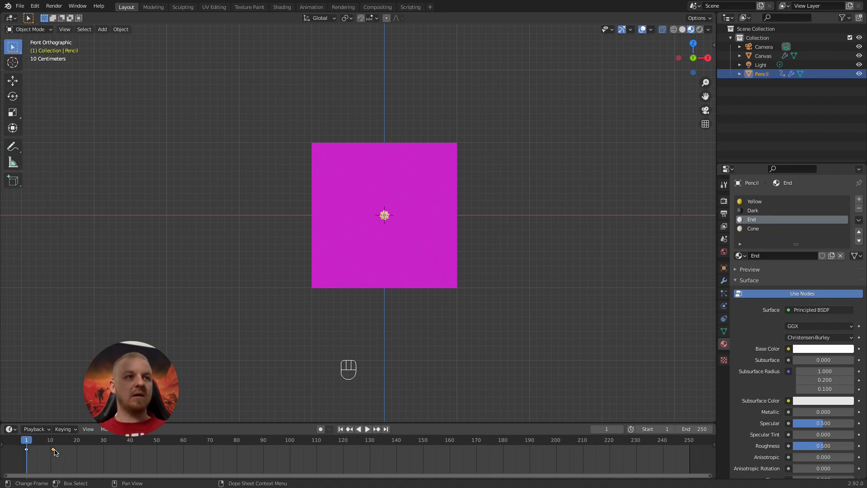
pyautogui.rightClick(55, 452)
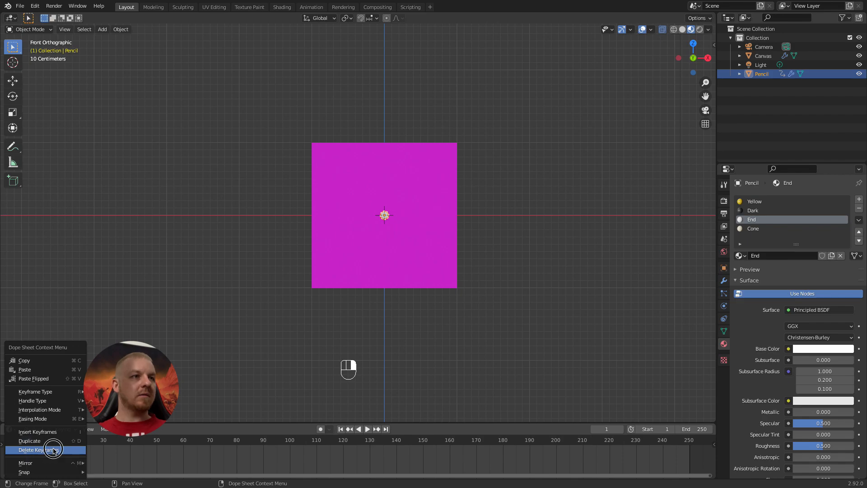
pyautogui.click(53, 450)
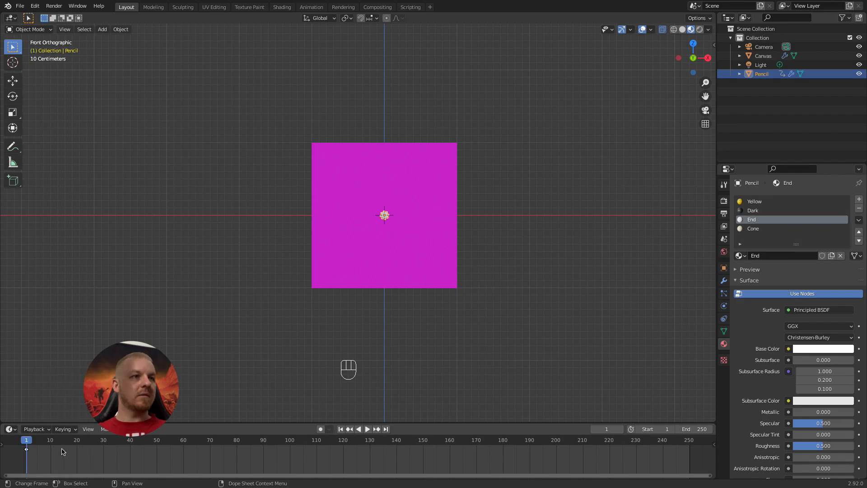
# Add a six-sided cylinder at the world origin with radius 0.71 m and depth 1.67 m.
pyautogui.moveTo(341, 220); pyautogui.dragTo(307, 198, button='middle')
pyautogui.click(30, 440)
pyautogui.moveTo(30, 440); pyautogui.dragTo(26, 439)
pyautogui.press('KP_1')
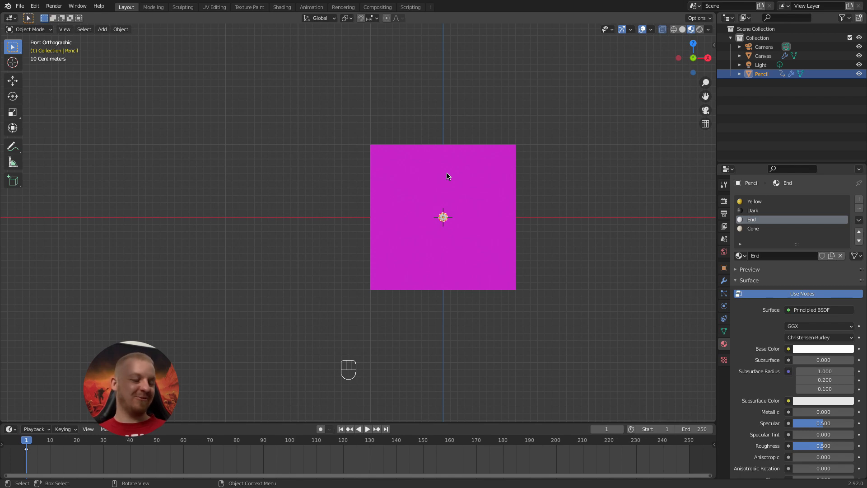
pyautogui.hotkey('shift', 'a')
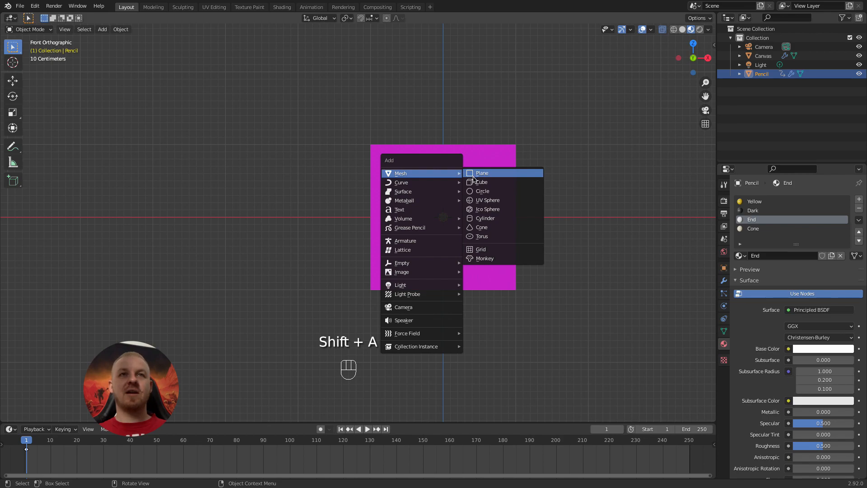
pyautogui.click(486, 219)
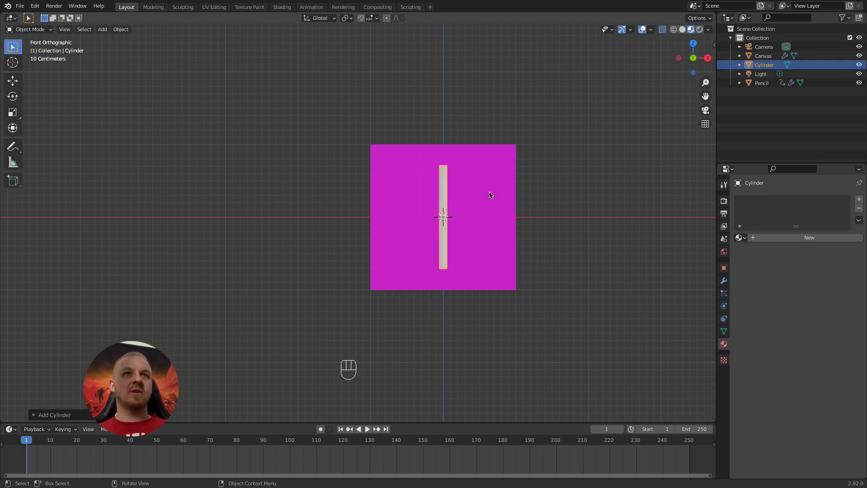
pyautogui.click(33, 415)
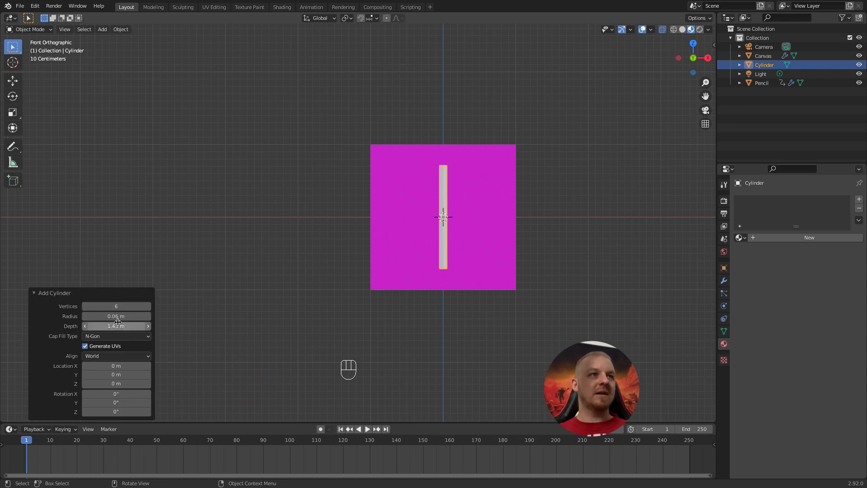
pyautogui.moveTo(116, 325)
pyautogui.mouseDown()
pyautogui.moveTo(133, 326)
pyautogui.moveTo(136, 316)
pyautogui.moveTo(103, 316)
pyautogui.mouseUp()
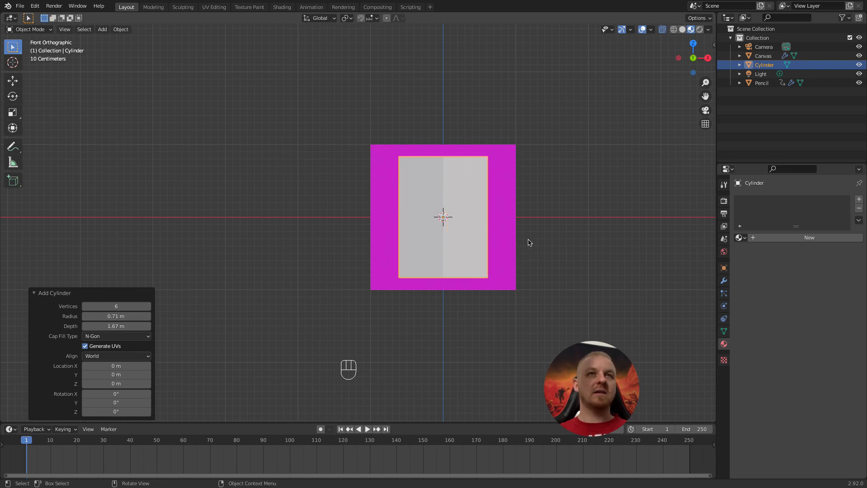
# Rotate the cylinder about the global X axis so its hexagonal end faces the pencil.
pyautogui.moveTo(536, 226)
pyautogui.mouseDown(button='middle')
pyautogui.moveTo(540, 219)
pyautogui.moveTo(477, 269)
pyautogui.moveTo(550, 226)
pyautogui.moveTo(588, 226)
pyautogui.mouseUp(button='middle')
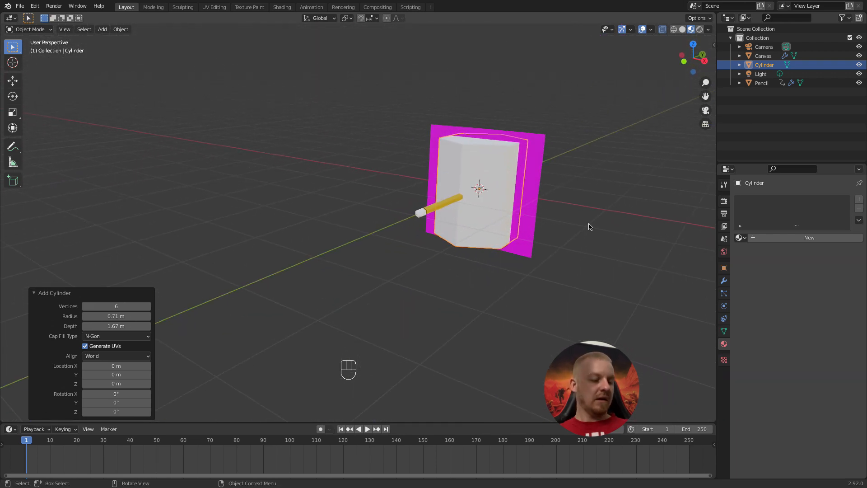
pyautogui.press('r')
pyautogui.press('x')
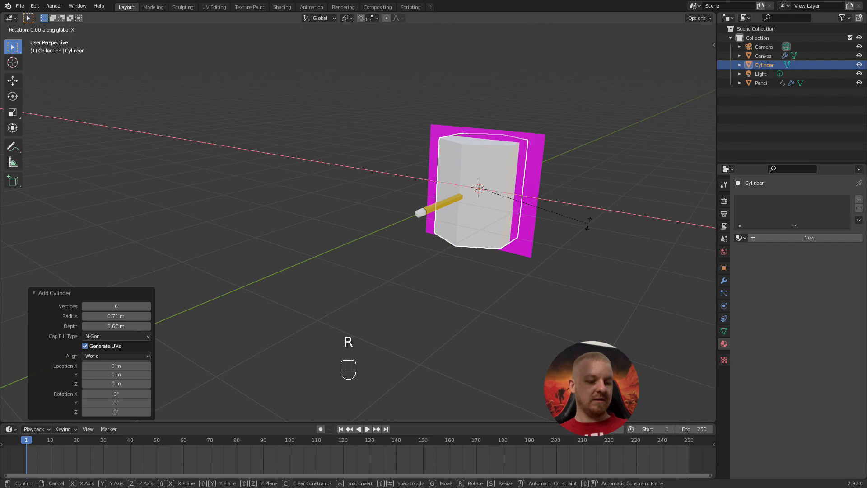
pyautogui.click(586, 219)
pyautogui.moveTo(567, 227); pyautogui.dragTo(546, 240, button='middle')
pyautogui.scroll(3, 527, 198)
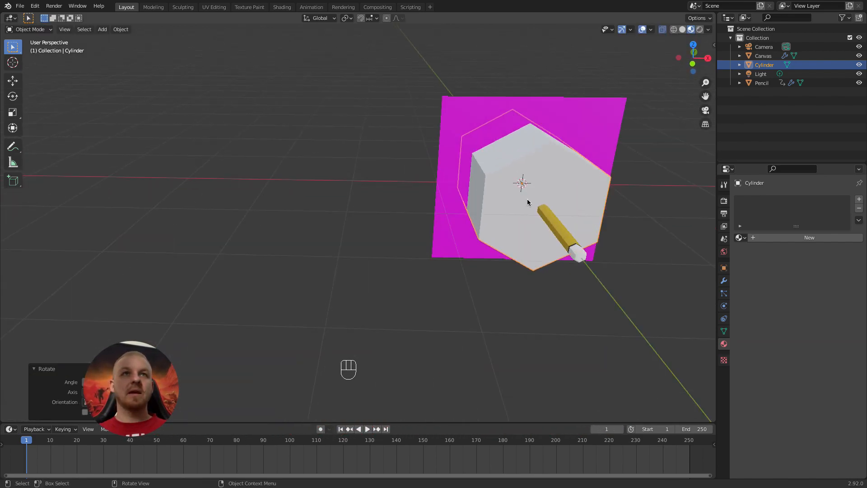
# Move the cylinder about 0.77 m along the global Y axis so its front end just protrudes through the canvas.
pyautogui.moveTo(532, 192)
pyautogui.mouseDown(button='middle')
pyautogui.moveTo(400, 261)
pyautogui.moveTo(428, 239)
pyautogui.moveTo(492, 260)
pyautogui.mouseUp(button='middle')
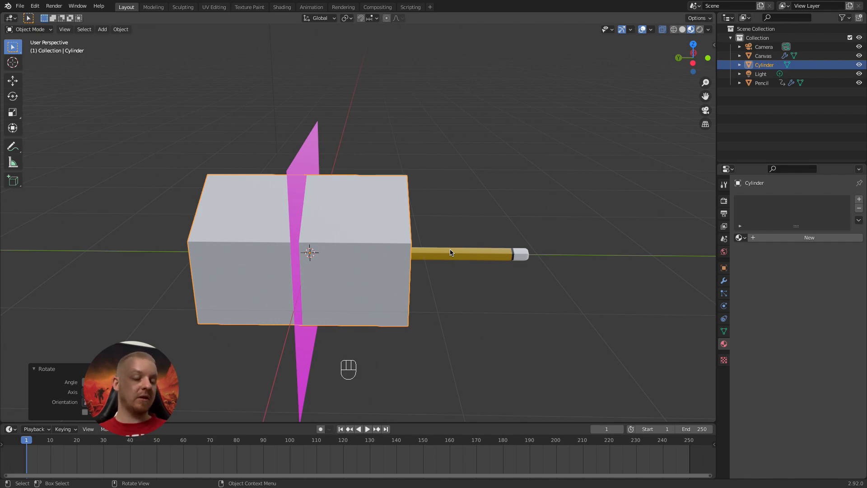
pyautogui.press('g')
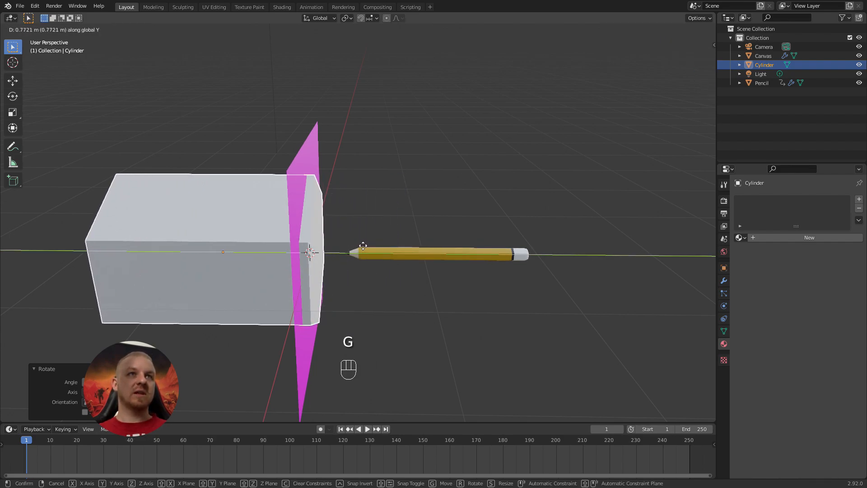
pyautogui.click(363, 245)
pyautogui.moveTo(363, 245); pyautogui.dragTo(351, 225, button='middle')
# Delete the cylinder's hexagonal end face nearest the pencil in Edit Mode and return to Object Mode.
pyautogui.press('Tab')
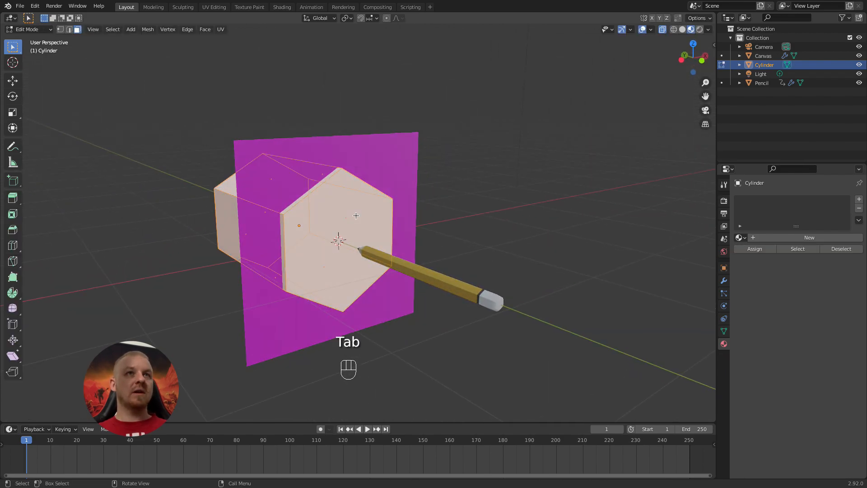
pyautogui.click(338, 232)
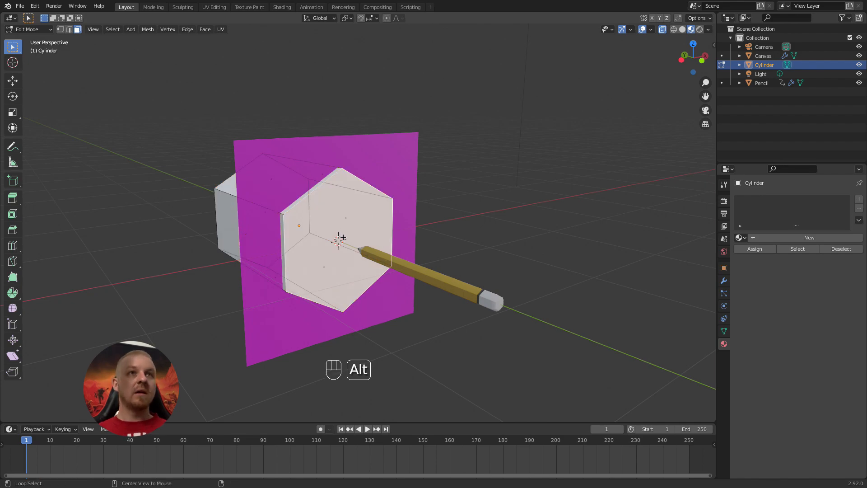
pyautogui.press('x')
pyautogui.click(330, 238)
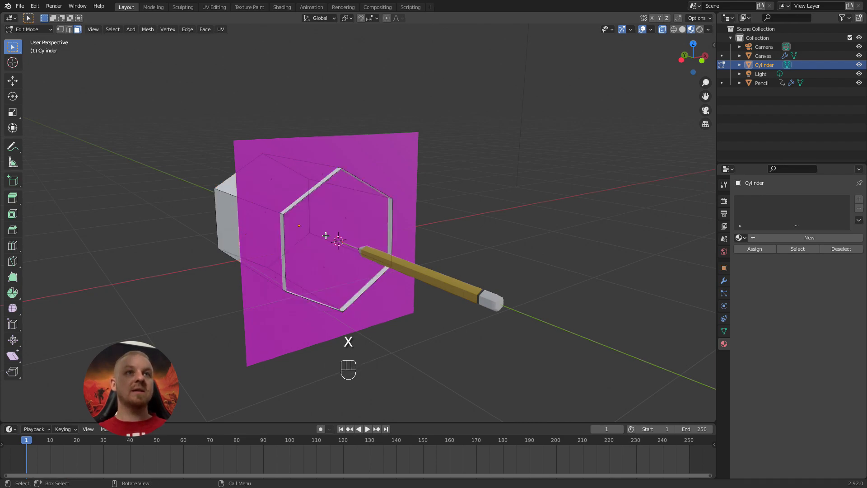
pyautogui.moveTo(368, 227); pyautogui.dragTo(352, 169, button='middle')
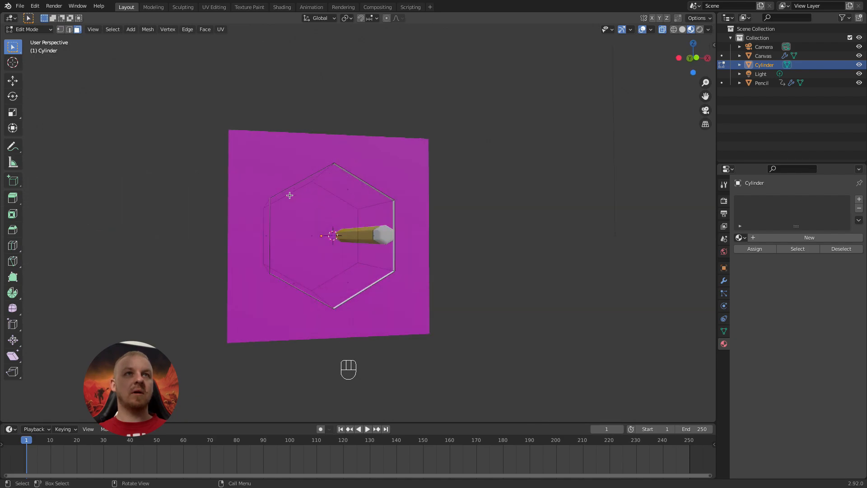
pyautogui.moveTo(407, 294); pyautogui.dragTo(357, 213, button='middle')
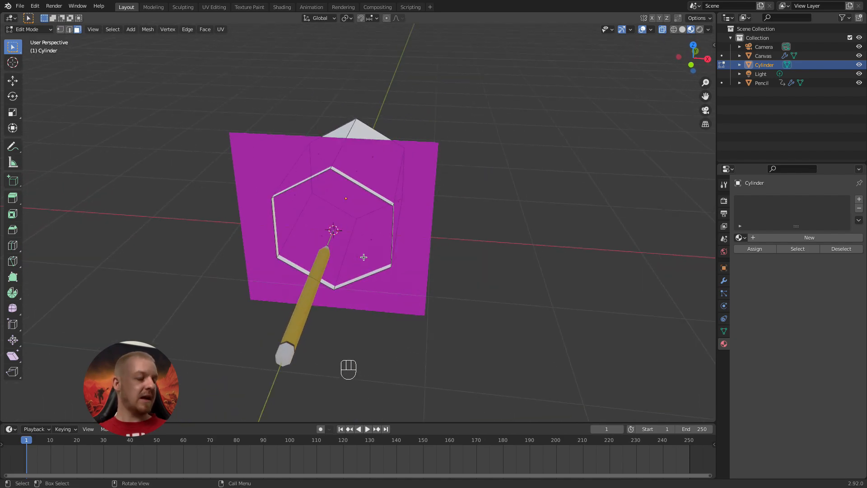
pyautogui.press('Tab')
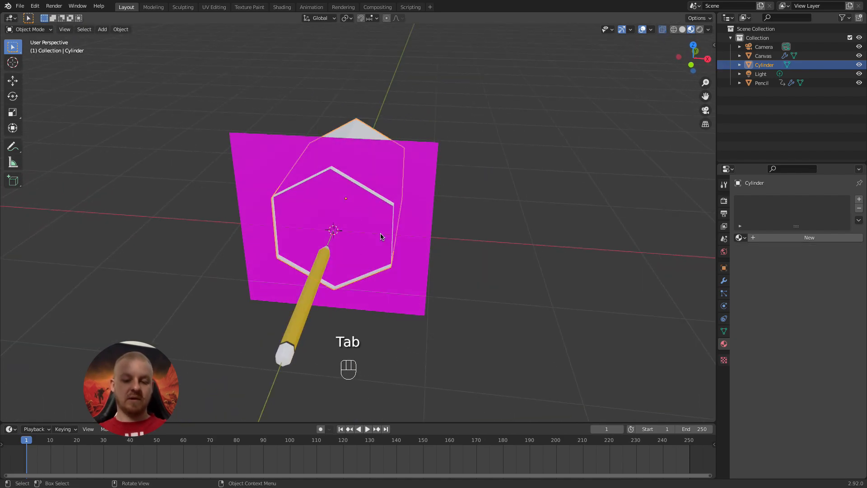
# Check the cylinder's hexagonal outline on the canvas from the front, clear the selection and reselect the cylinder.
pyautogui.press('KP_7')
pyautogui.press('KP_1')
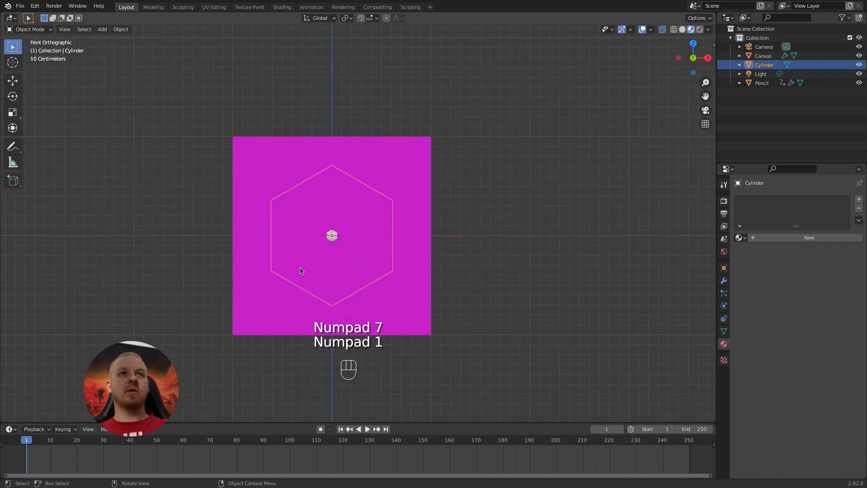
pyautogui.press('a')
pyautogui.press('a')
pyautogui.moveTo(328, 238); pyautogui.dragTo(333, 229, button='middle')
pyautogui.click(307, 189)
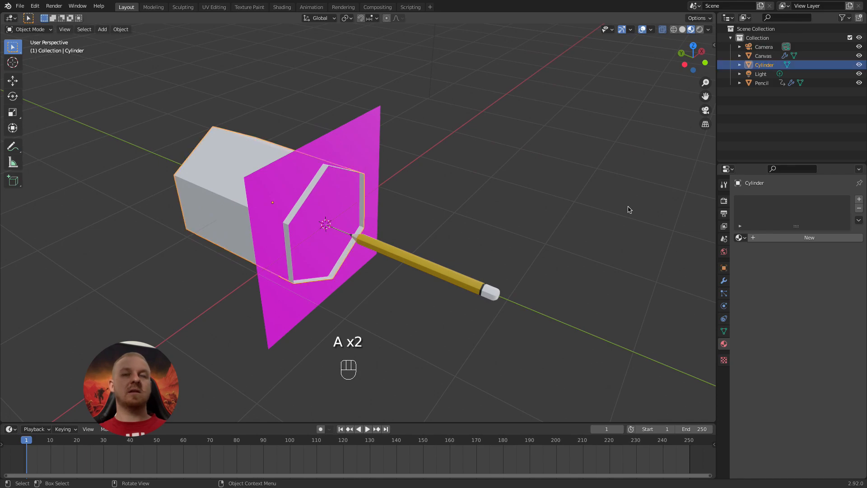
# Add a Solidify modifier to the cylinder and set its thickness to 0.03 m.
pyautogui.click(724, 280)
pyautogui.moveTo(786, 200); pyautogui.dragTo(690, 354)
pyautogui.moveTo(816, 237)
pyautogui.mouseDown()
pyautogui.moveTo(836, 237)
pyautogui.moveTo(825, 237)
pyautogui.mouseUp()
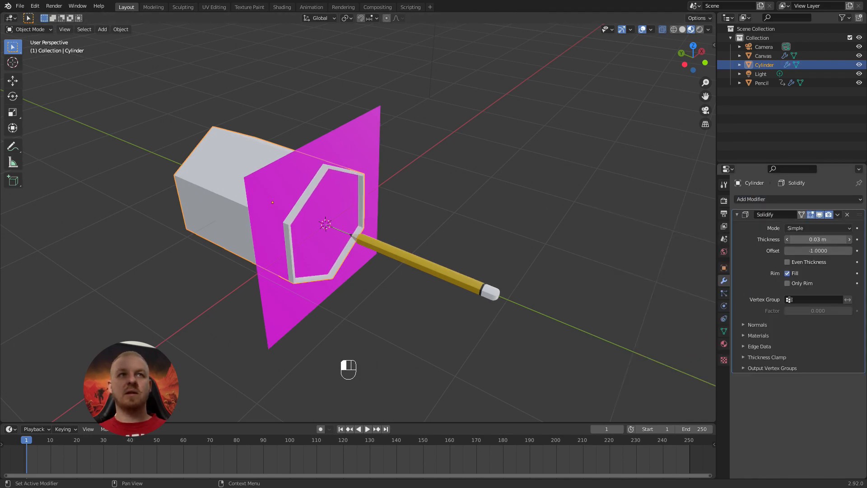
# Give the cylinder a new material with a saturated blue base color.
pyautogui.click(724, 344)
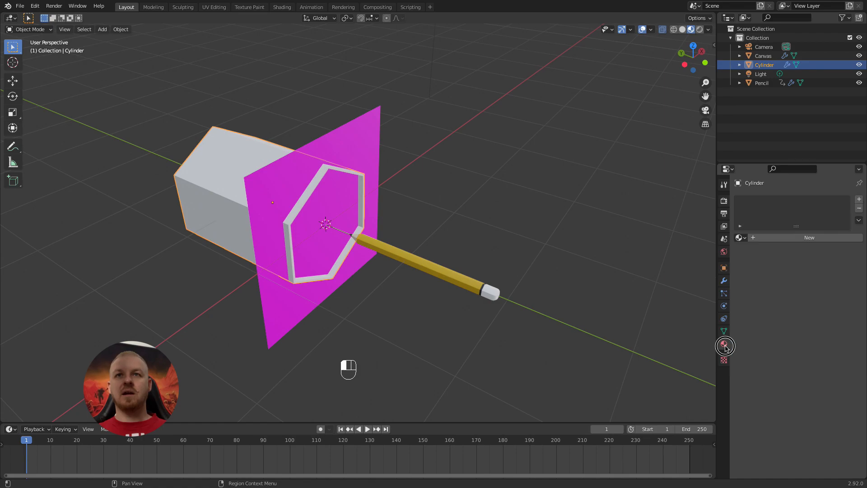
pyautogui.click(791, 239)
pyautogui.click(807, 331)
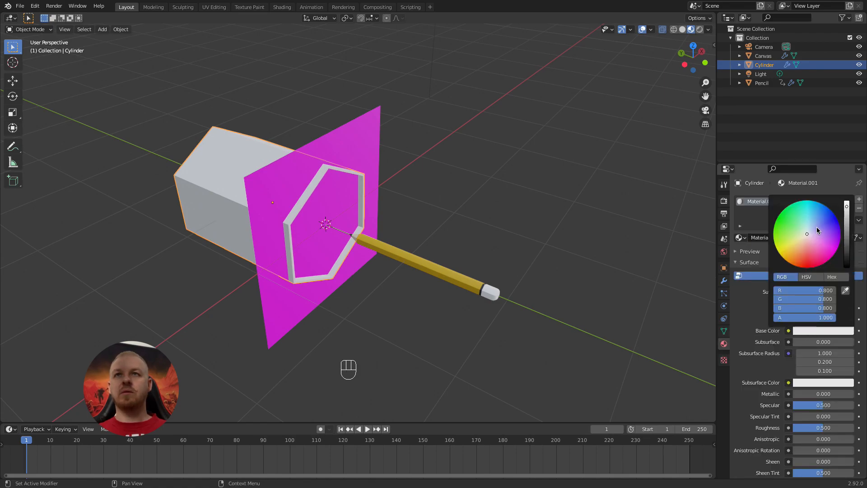
pyautogui.moveTo(816, 231); pyautogui.dragTo(828, 214)
# At frame 11, move the pencil forward in top view until its tip passes through the canvas plane.
pyautogui.moveTo(585, 329); pyautogui.dragTo(403, 213, button='middle')
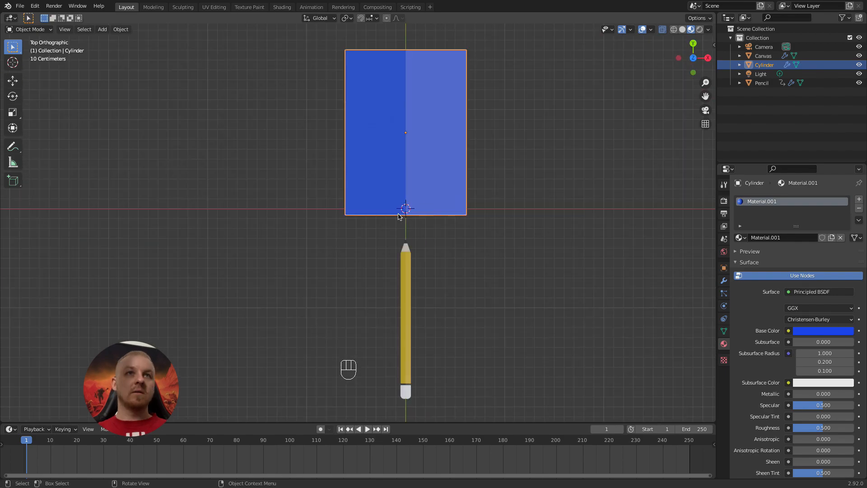
pyautogui.moveTo(437, 332); pyautogui.dragTo(453, 306, button='middle')
pyautogui.press('KP_7')
pyautogui.click(381, 281)
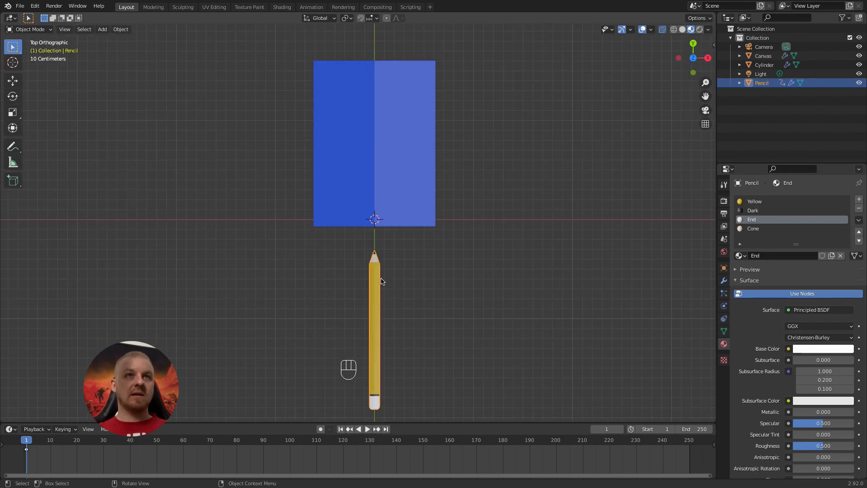
pyautogui.press('space')
pyautogui.click(31, 440)
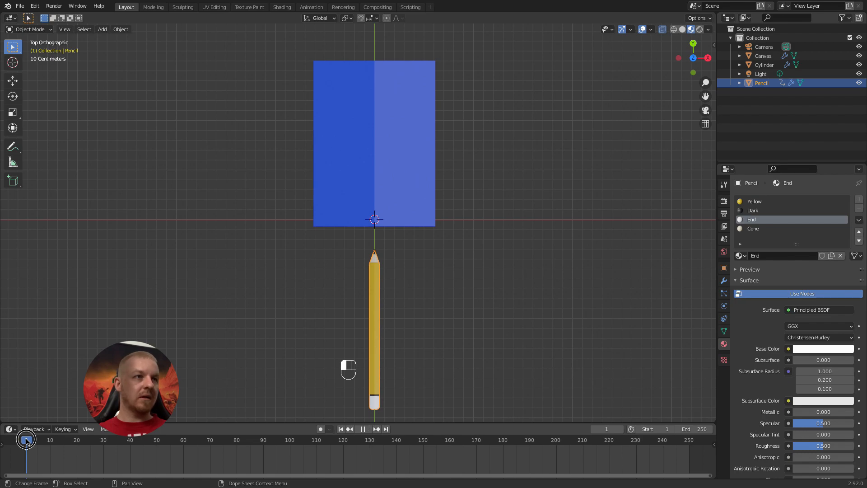
pyautogui.moveTo(31, 440); pyautogui.dragTo(53, 441)
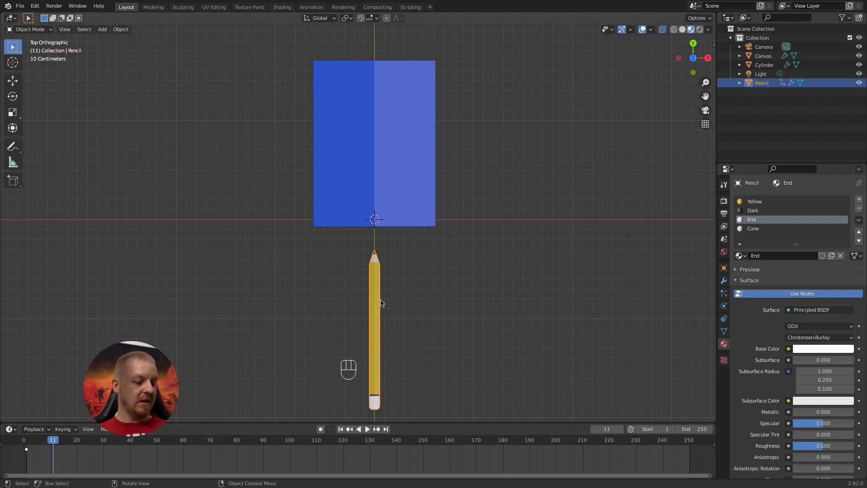
pyautogui.press('g')
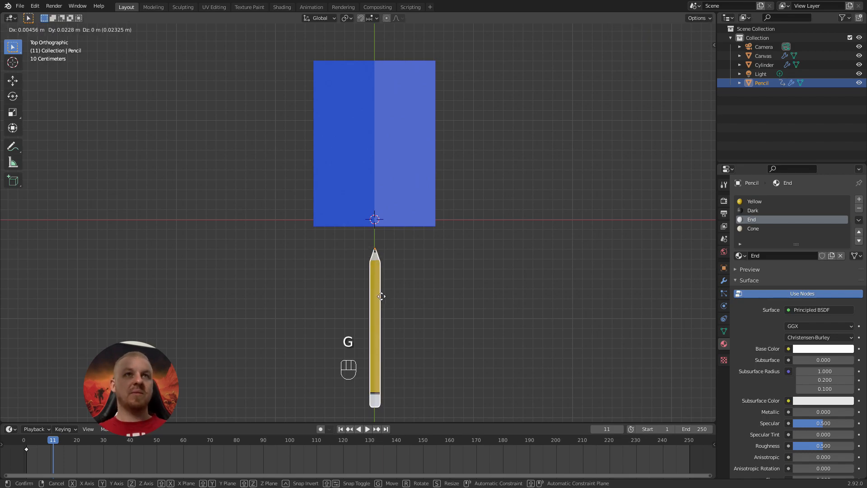
pyautogui.click(379, 265)
# Pull the pencil back about 0.014 m along the global Y axis to reduce how far its tip pierces the canvas.
pyautogui.scroll(5, 441, 215)
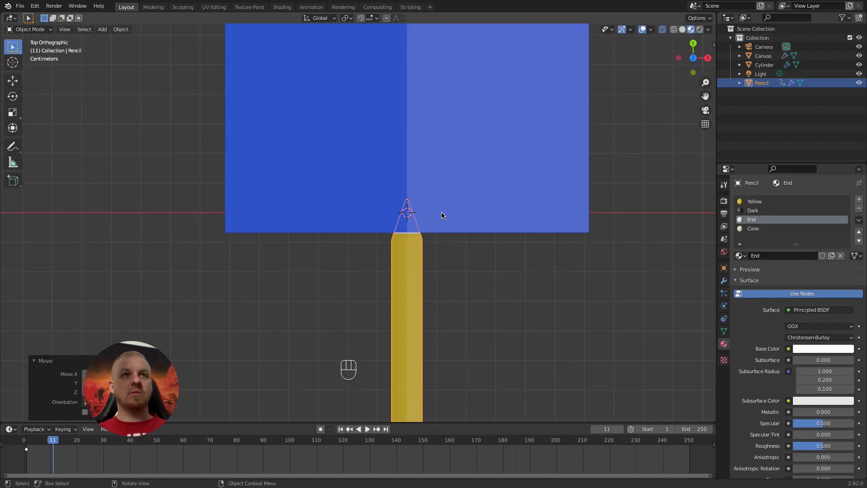
pyautogui.hotkey('alt', 'x')
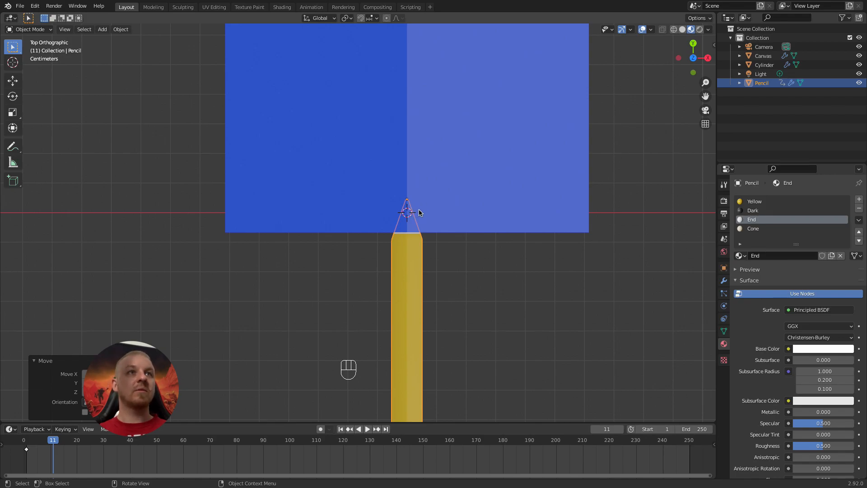
pyautogui.press('g')
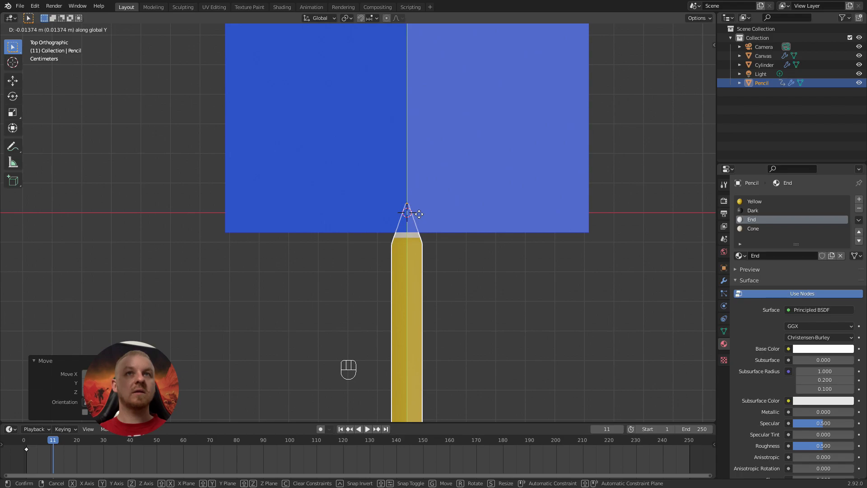
pyautogui.click(419, 214)
pyautogui.click(443, 207)
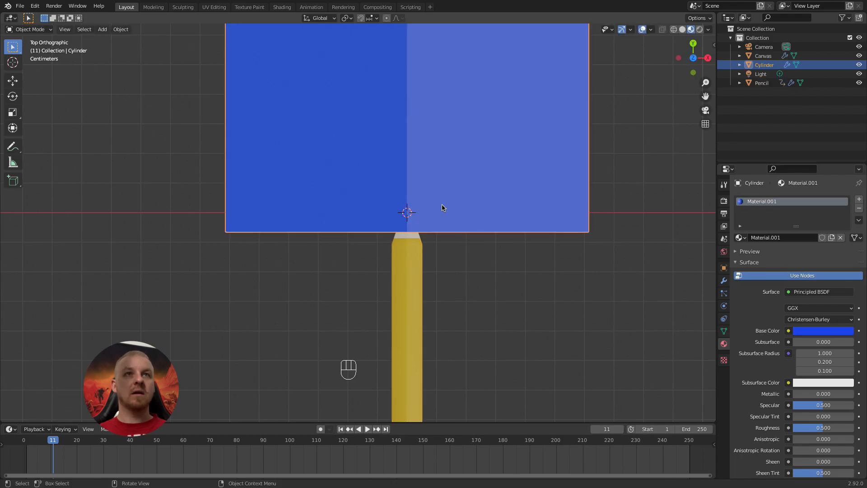
pyautogui.press('g')
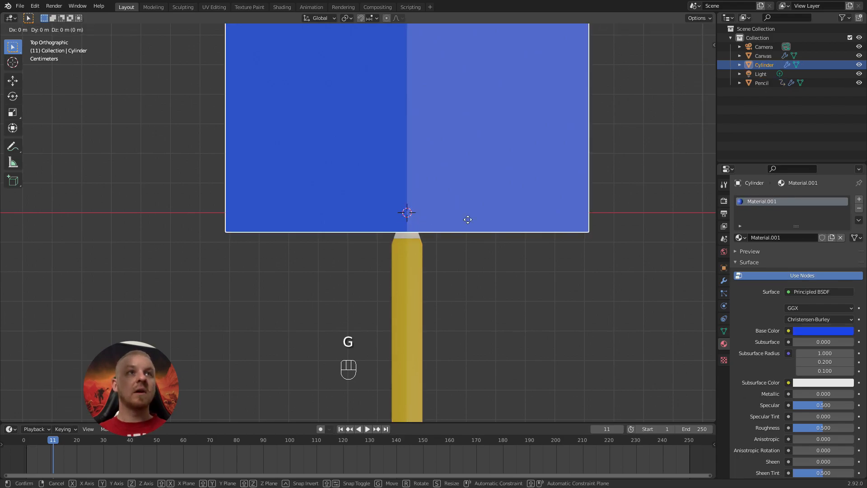
pyautogui.press('y')
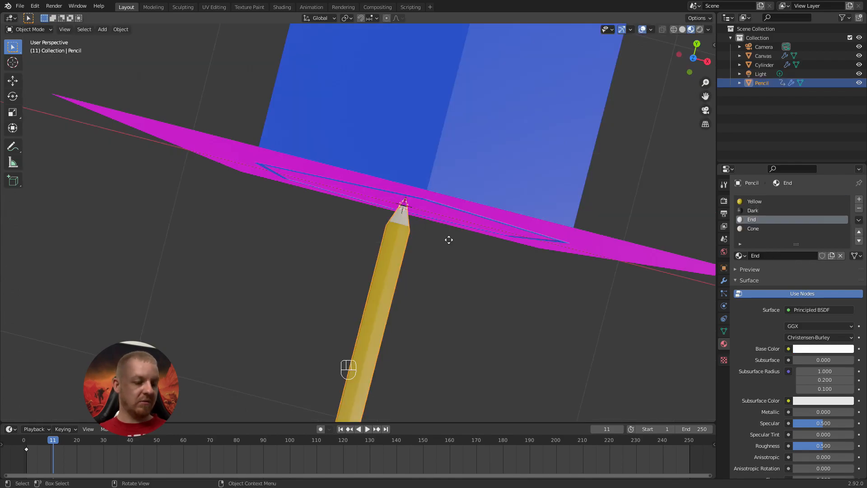
# Fine-tune the pencil's depth by moving it about 0.014 m away from the canvas along the global Y axis.
pyautogui.press('g')
pyautogui.press('y')
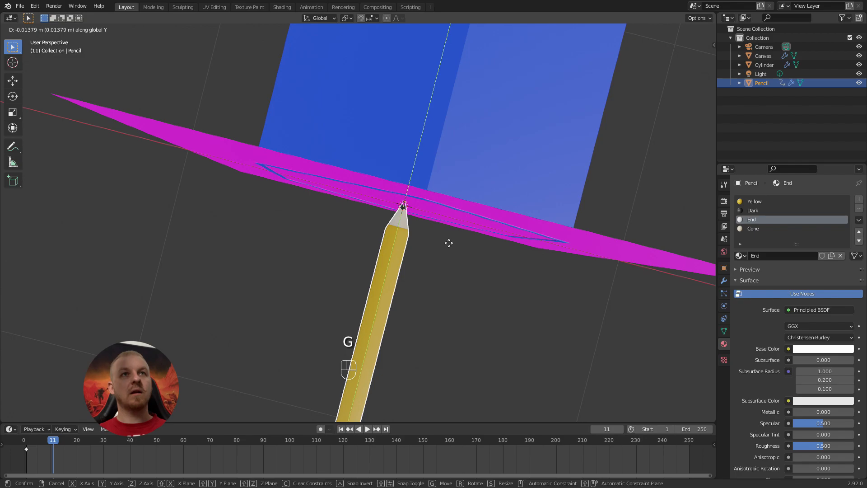
pyautogui.click(449, 243)
pyautogui.press('r')
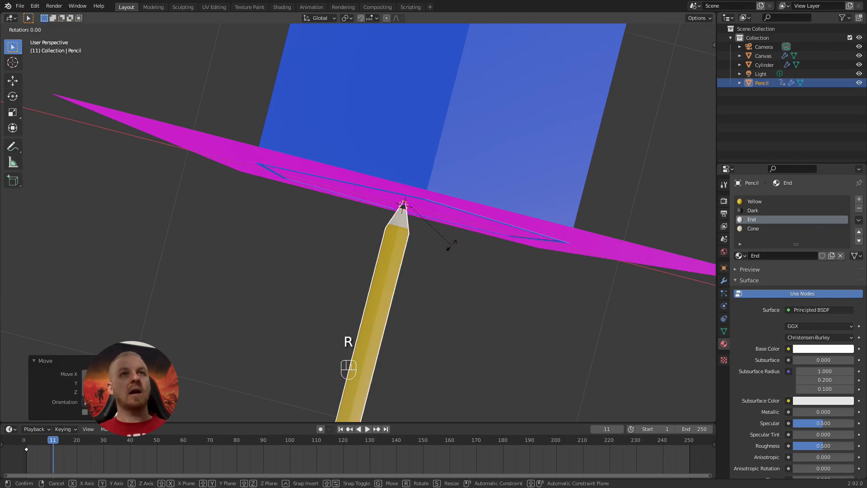
pyautogui.click(435, 229)
# In front view, raise the pencil about 0.68 m so its tip sits on the hexagon's top corner.
pyautogui.press('KP_1')
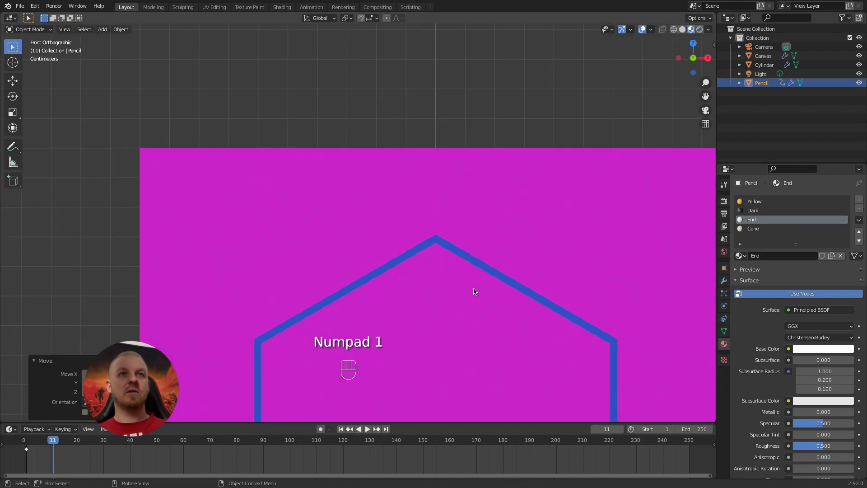
pyautogui.scroll(-5, 474, 291)
pyautogui.press('g')
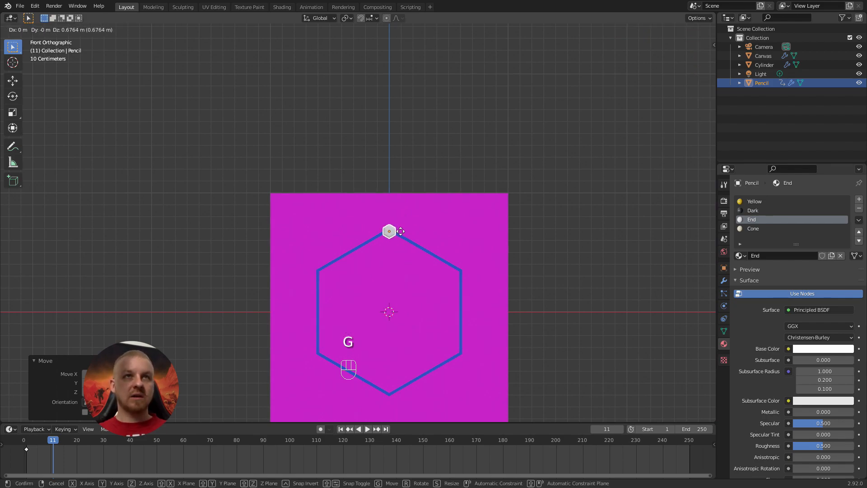
pyautogui.click(391, 229)
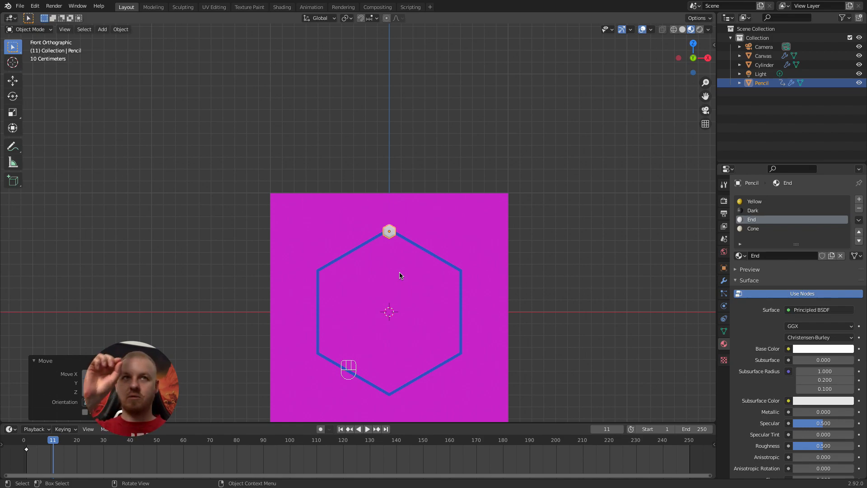
# Trackball-rotate the pencil so it leans up and to the right, and insert a Location & Rotation keyframe at frame 11.
pyautogui.press('r')
pyautogui.press('r')
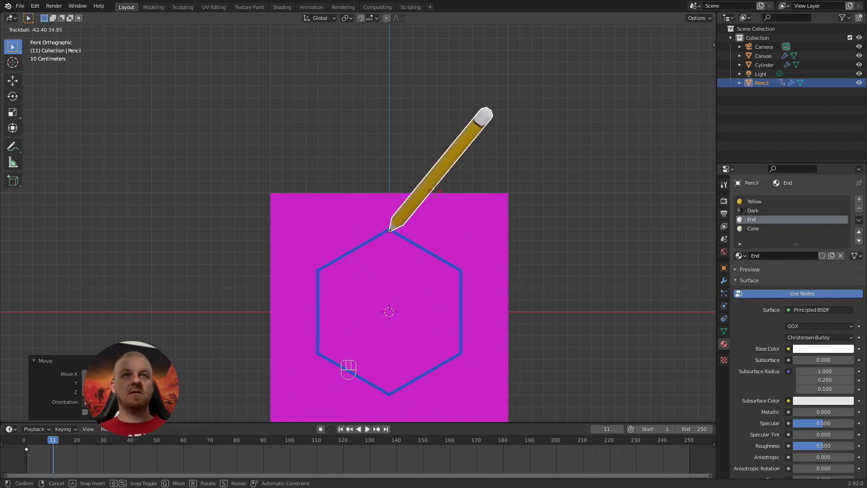
pyautogui.click(437, 192)
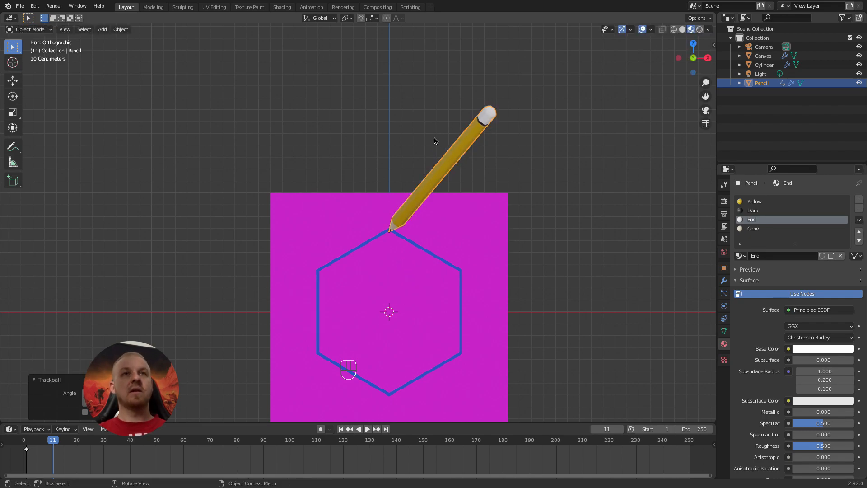
pyautogui.press('i')
pyautogui.click(446, 160)
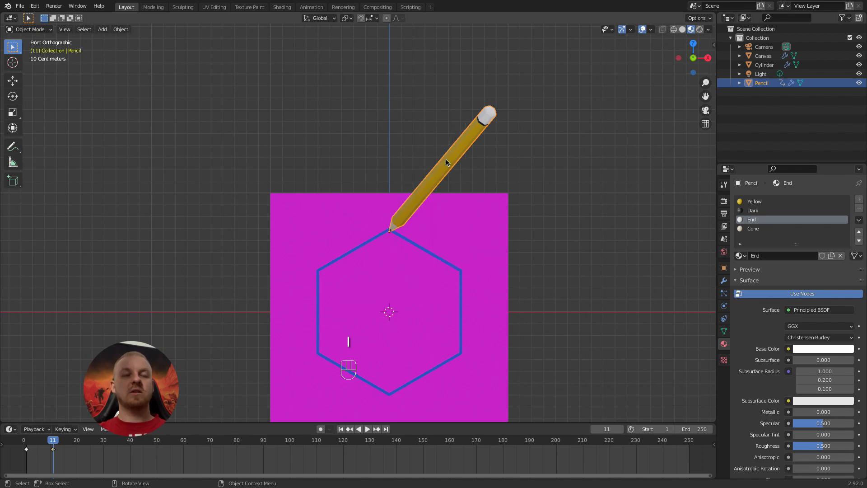
# Scrub between frames 6 and 12 to check the pencil's approach to the hexagon's top corner, ending at frame 11.
pyautogui.moveTo(53, 442)
pyautogui.mouseDown()
pyautogui.moveTo(29, 442)
pyautogui.moveTo(57, 442)
pyautogui.moveTo(40, 441)
pyautogui.mouseUp()
pyautogui.moveTo(497, 316); pyautogui.dragTo(428, 320, button='middle')
pyautogui.scroll(-3, 434, 312)
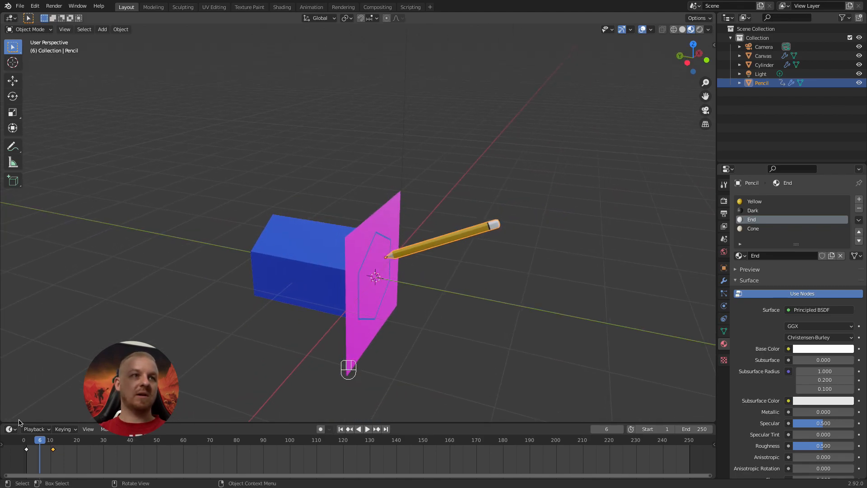
pyautogui.moveTo(49, 445)
pyautogui.mouseDown()
pyautogui.moveTo(26, 444)
pyautogui.moveTo(57, 441)
pyautogui.mouseUp()
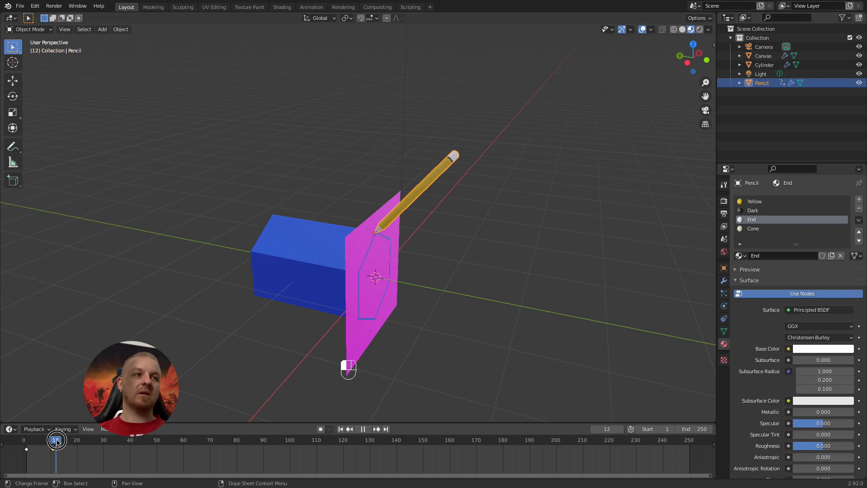
pyautogui.moveTo(56, 441); pyautogui.dragTo(53, 443)
pyautogui.scroll(4, 379, 240)
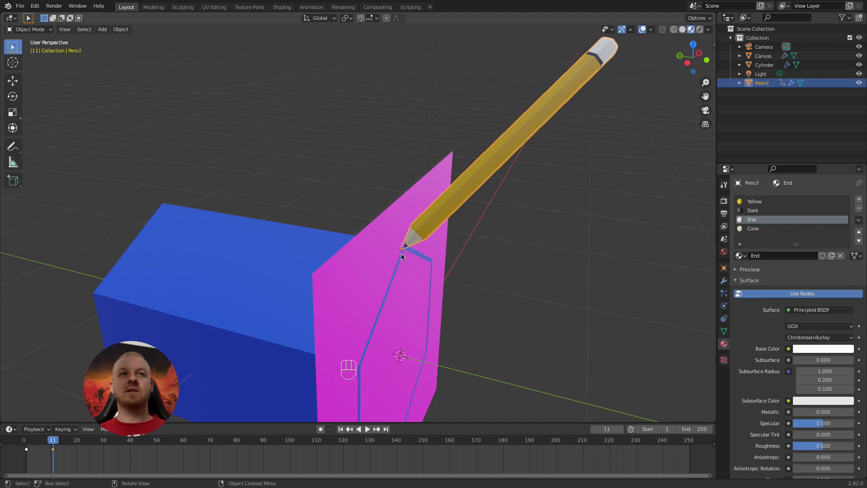
pyautogui.moveTo(403, 250); pyautogui.dragTo(371, 268, button='middle')
# At frame 31, move the pencil in front view so its tip sits on the hexagon's upper-right corner.
pyautogui.press('KP_1')
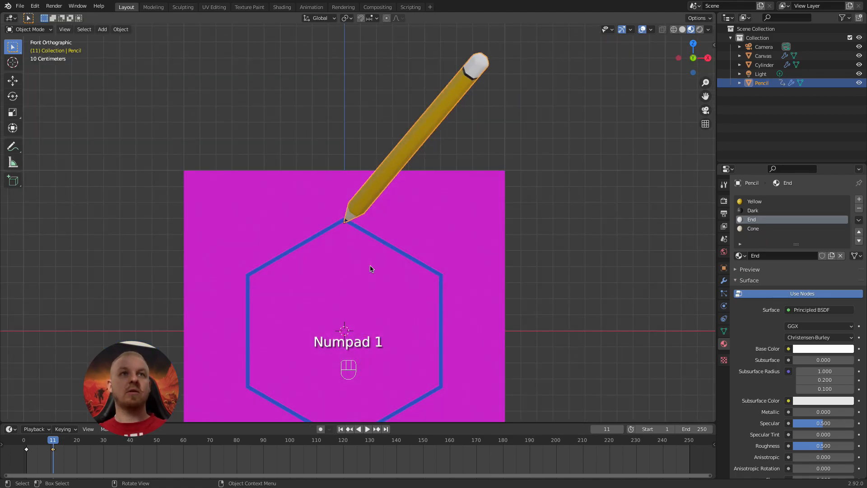
pyautogui.click(67, 442)
pyautogui.moveTo(66, 442); pyautogui.dragTo(107, 444)
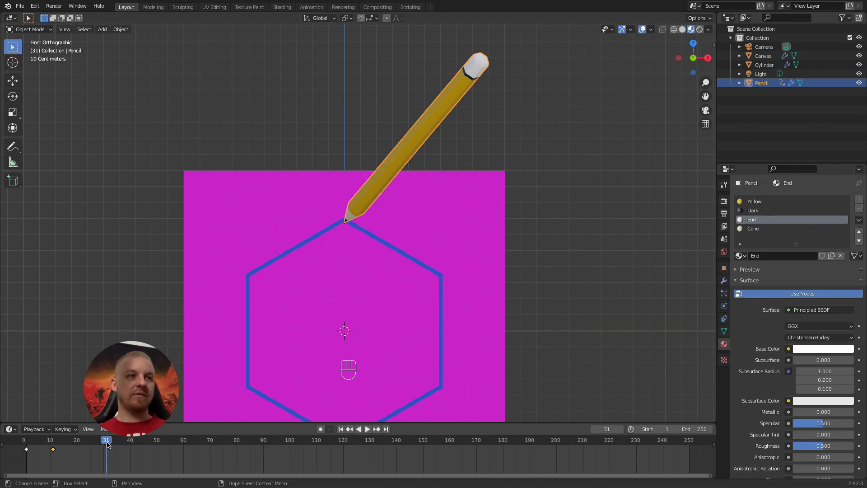
pyautogui.keyDown('shift'); pyautogui.moveTo(301, 302); pyautogui.dragTo(340, 220, button='middle'); pyautogui.keyUp('shift')
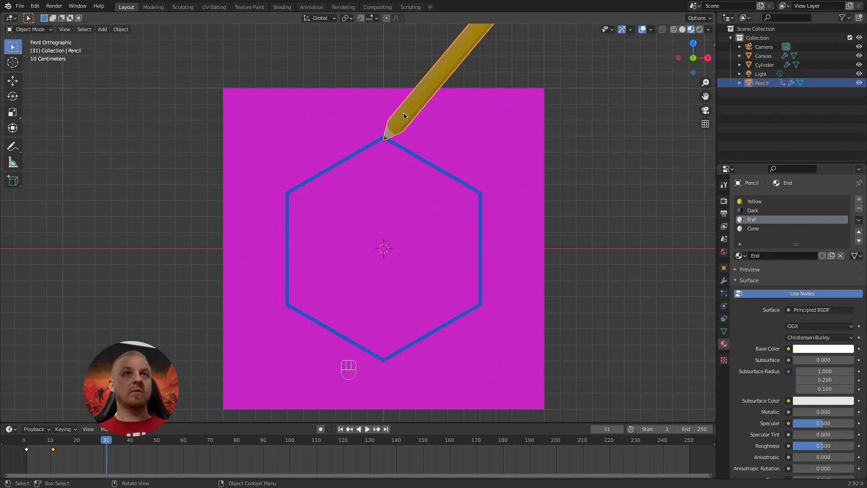
pyautogui.click(498, 169)
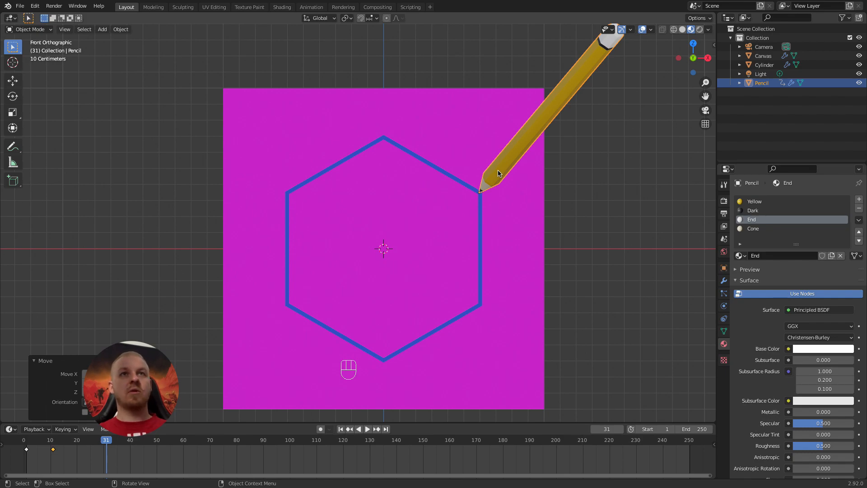
# Trackball-rotate the pencil to a shallower tilt and insert a Location & Rotation keyframe at frame 31.
pyautogui.press('r')
pyautogui.press('r')
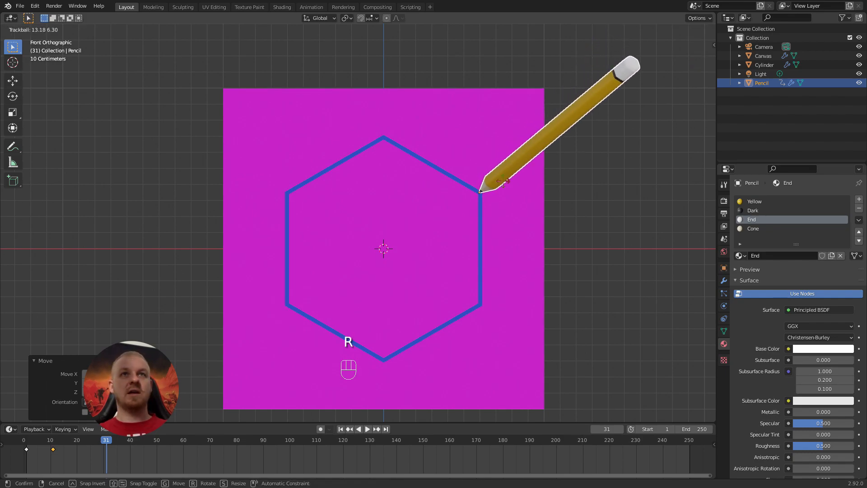
pyautogui.click(506, 186)
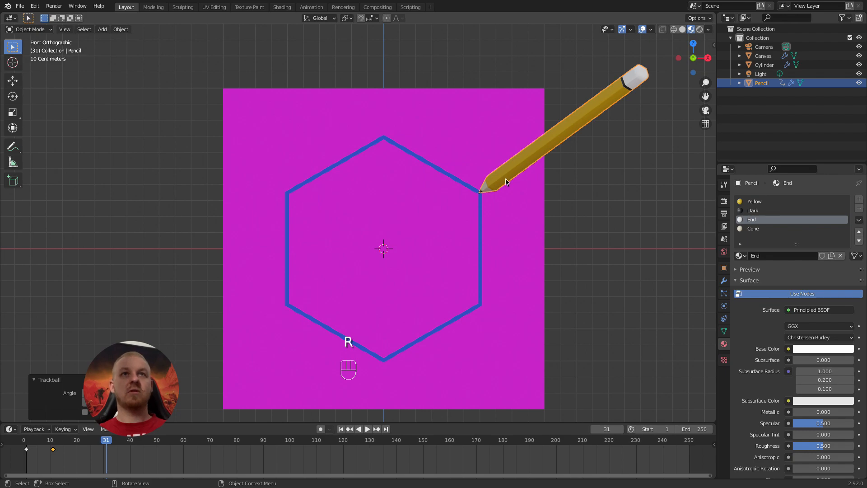
pyautogui.press('i')
pyautogui.click(506, 178)
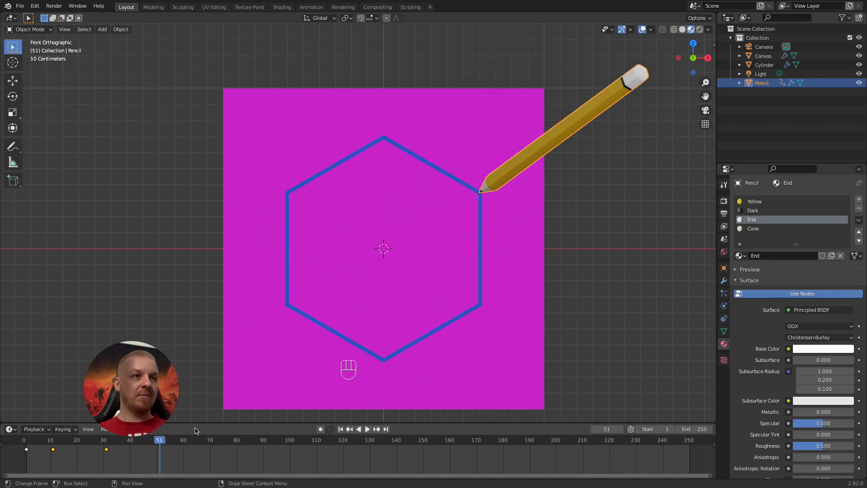
# At frame 51, move the pencil tip to the hexagon's lower-right corner, trackball-rotate it slightly downward, and insert a Location & Rotation keyframe.
pyautogui.press('g')
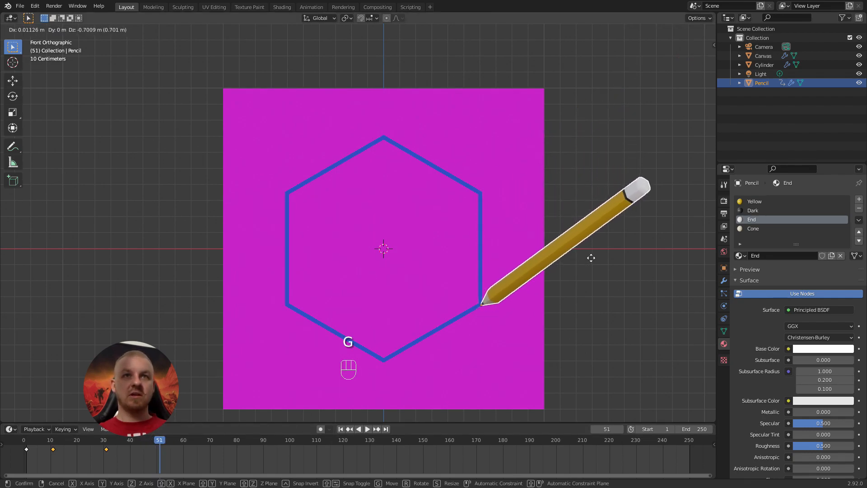
pyautogui.click(591, 260)
pyautogui.press('r')
pyautogui.press('r')
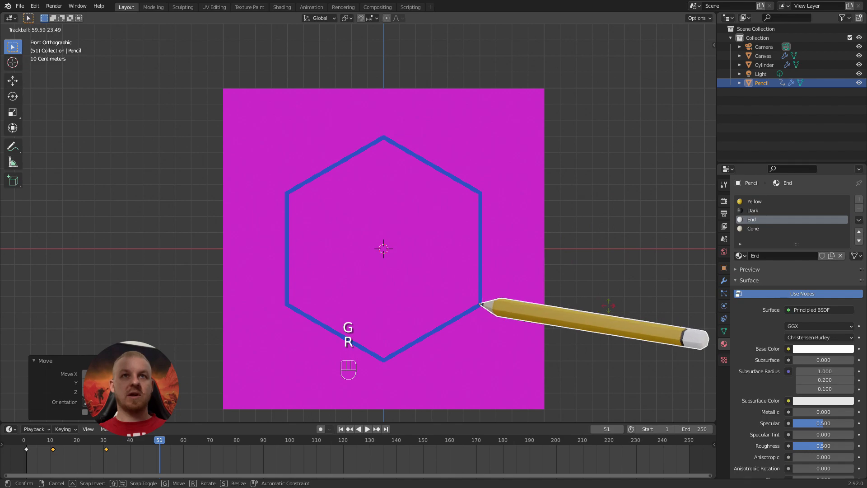
pyautogui.click(590, 298)
pyautogui.press('i')
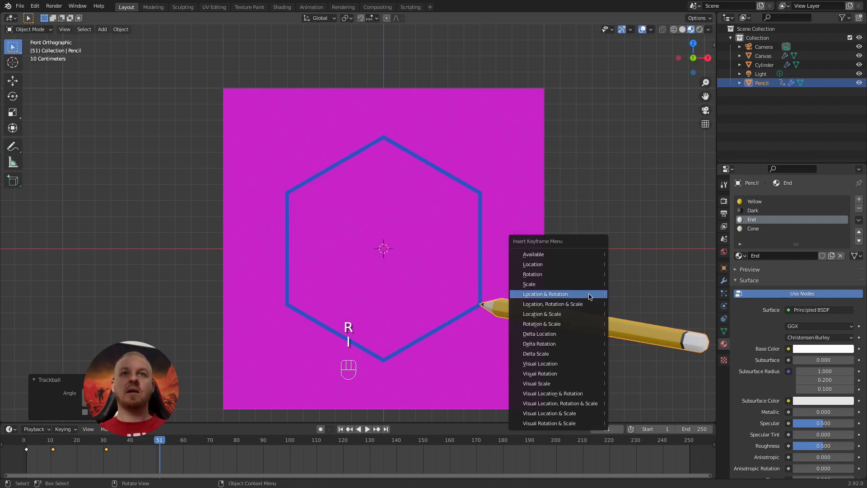
pyautogui.click(590, 295)
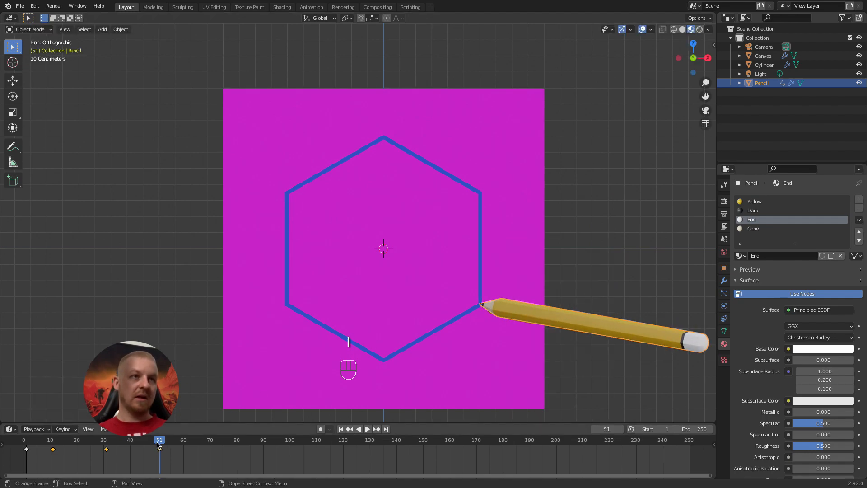
# At frame 71, trackball-rotate the pencil so it leans down and to the right, and insert a Location & Rotation keyframe.
pyautogui.moveTo(159, 440); pyautogui.dragTo(266, 440)
pyautogui.press('g')
pyautogui.click(446, 349)
pyautogui.press('r')
pyautogui.press('r')
pyautogui.click(424, 378)
pyautogui.press('i')
pyautogui.click(424, 378)
# Back at frame 71, place the pencil tip on the hexagon's bottom corner and insert the Location & Rotation keyframe again.
pyautogui.moveTo(212, 440)
pyautogui.mouseDown()
pyautogui.moveTo(201, 440)
pyautogui.moveTo(212, 441)
pyautogui.mouseUp()
pyautogui.press('g')
pyautogui.click(412, 338)
pyautogui.press('i')
pyautogui.click(412, 337)
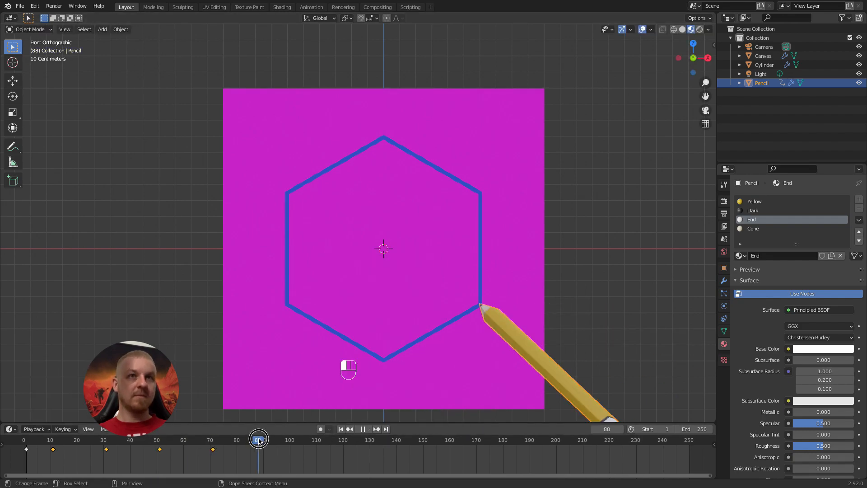
pyautogui.press('g')
pyautogui.click(408, 378)
pyautogui.press('i')
pyautogui.click(385, 357)
# At frame 91, move the pencil tip to the hexagon's lower-left corner, rotate it to lean down-left, and insert a Location & Rotation keyframe.
pyautogui.moveTo(212, 439); pyautogui.dragTo(266, 440)
pyautogui.press('g')
pyautogui.click(297, 306)
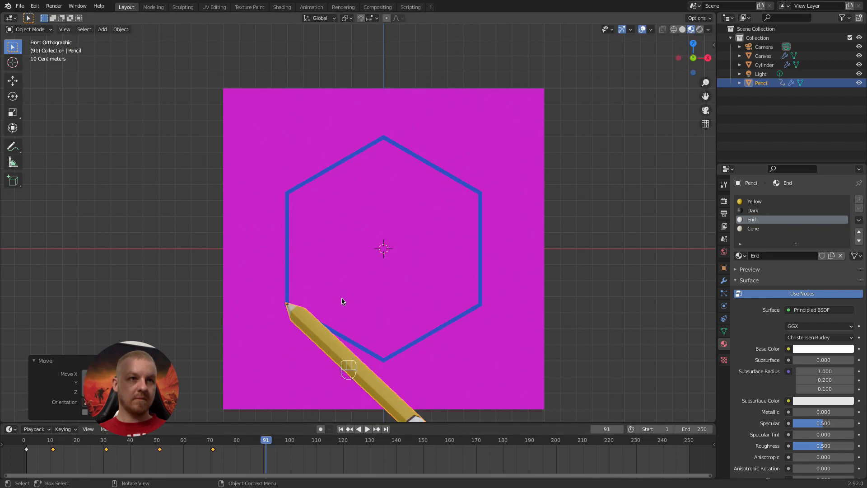
pyautogui.press('r')
pyautogui.click(297, 322)
pyautogui.press('i')
pyautogui.click(285, 323)
# At frame 111, move the pencil tip to the hexagon's upper-left corner, rotate it to lean up-left, and insert a Location & Rotation keyframe.
pyautogui.click(319, 440)
pyautogui.press('g')
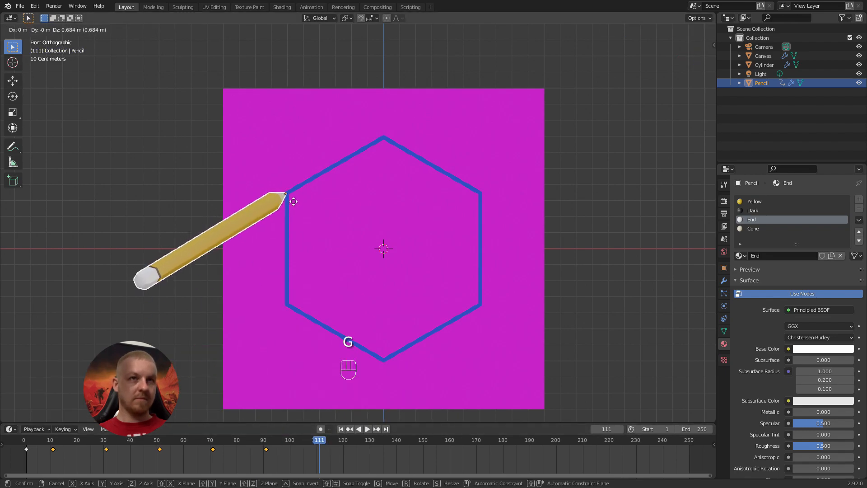
pyautogui.click(293, 199)
pyautogui.press('r')
pyautogui.click(282, 202)
pyautogui.press('i')
pyautogui.click(282, 202)
# At frame 131, move the pencil tip to the hexagon's top corner, rotate it more upright, and insert a Location & Rotation keyframe.
pyautogui.moveTo(321, 440); pyautogui.dragTo(372, 440)
pyautogui.press('g')
pyautogui.click(391, 152)
pyautogui.press('i')
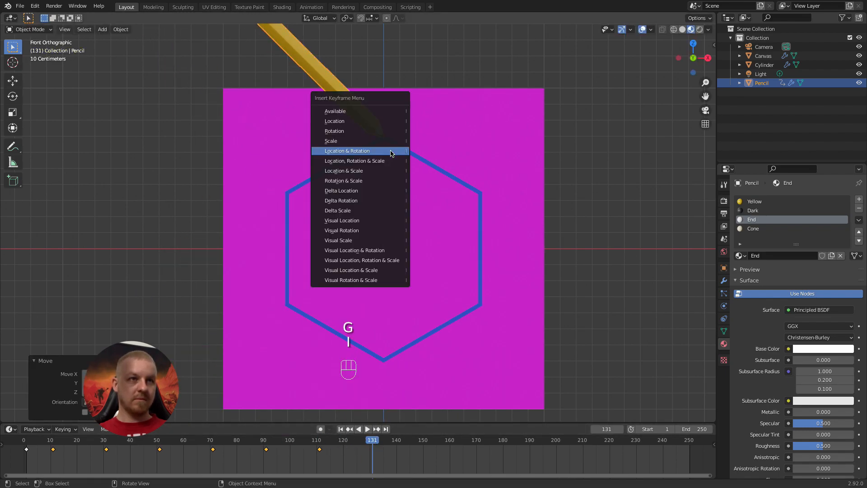
pyautogui.click(392, 151)
pyautogui.press('r')
pyautogui.click(421, 143)
pyautogui.press('i')
pyautogui.click(421, 143)
# Scrub the animation from frame 1 past frame 131 in perspective view to check the pencil's path around the hexagon.
pyautogui.moveTo(305, 443)
pyautogui.mouseDown()
pyautogui.moveTo(69, 410)
pyautogui.moveTo(26, 436)
pyautogui.mouseUp()
pyautogui.moveTo(310, 300); pyautogui.dragTo(358, 316, button='middle')
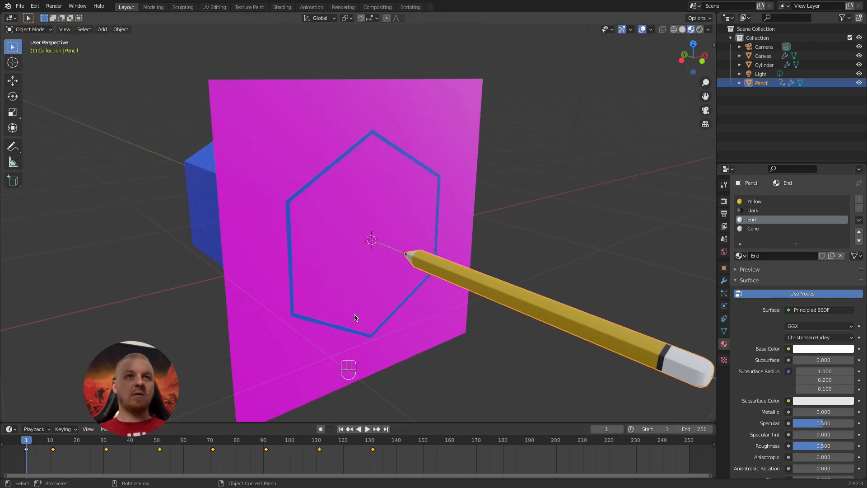
pyautogui.scroll(-3, 355, 312)
pyautogui.moveTo(27, 442); pyautogui.dragTo(352, 432)
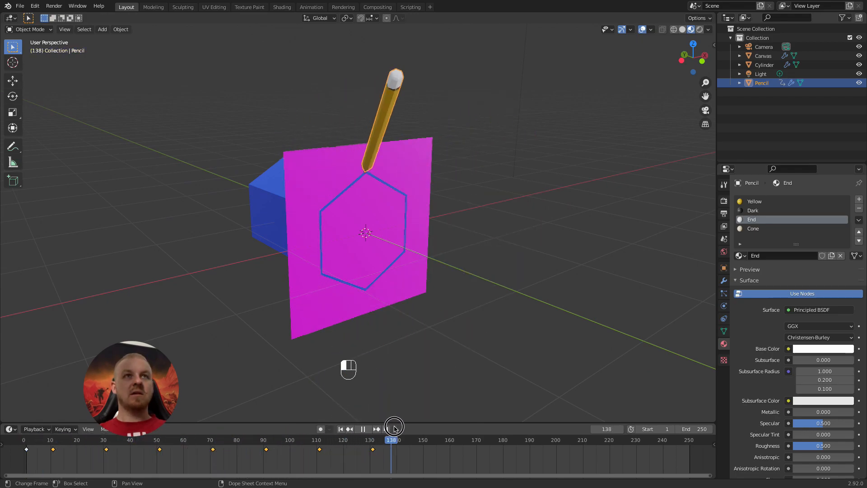
# In front view, copy the pencil's frame 11 keyframe and paste it at frame 14 to hold the pose at the top corner.
pyautogui.moveTo(110, 428)
pyautogui.mouseDown()
pyautogui.moveTo(73, 428)
pyautogui.moveTo(372, 427)
pyautogui.moveTo(219, 436)
pyautogui.moveTo(103, 428)
pyautogui.moveTo(53, 442)
pyautogui.mouseUp()
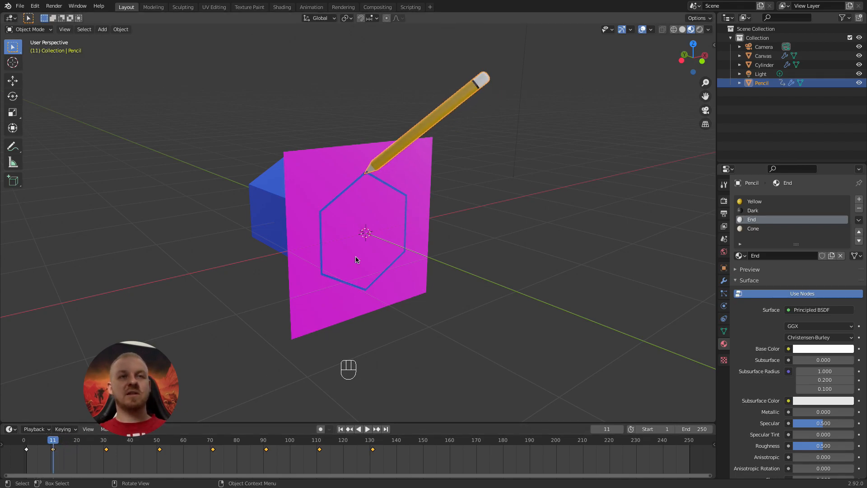
pyautogui.press('KP_1')
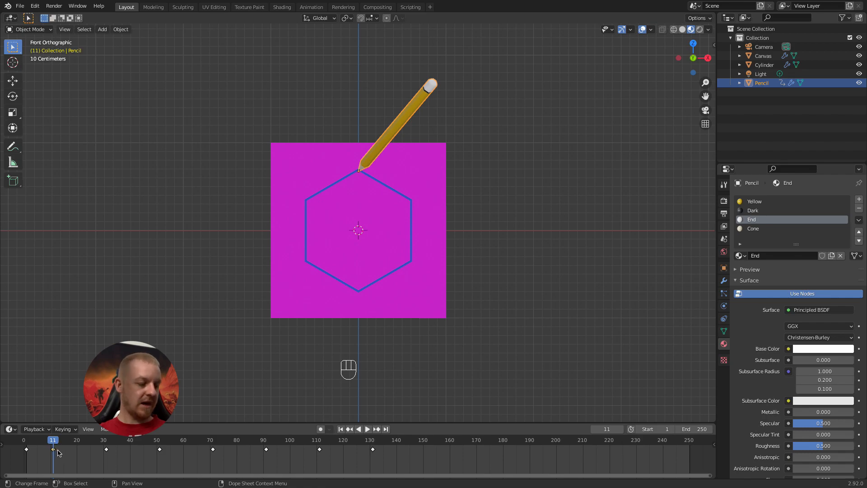
pyautogui.press('super+c')
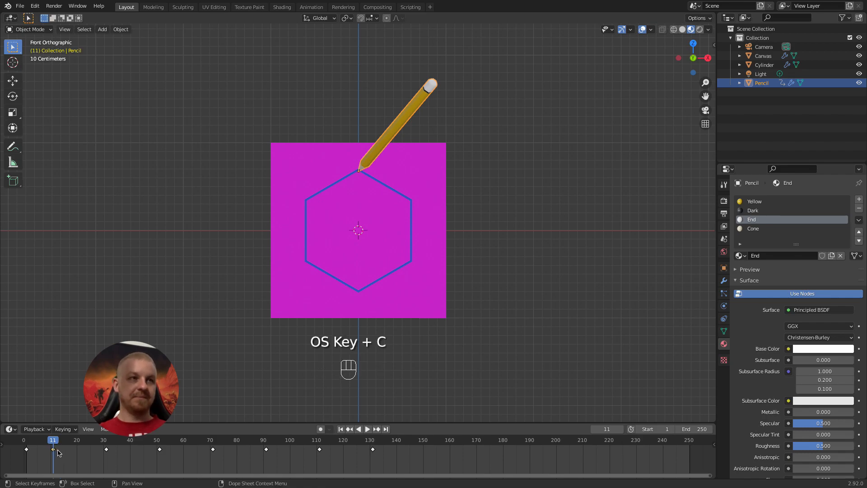
pyautogui.press('Right')
pyautogui.press('Right')
pyautogui.press('Right')
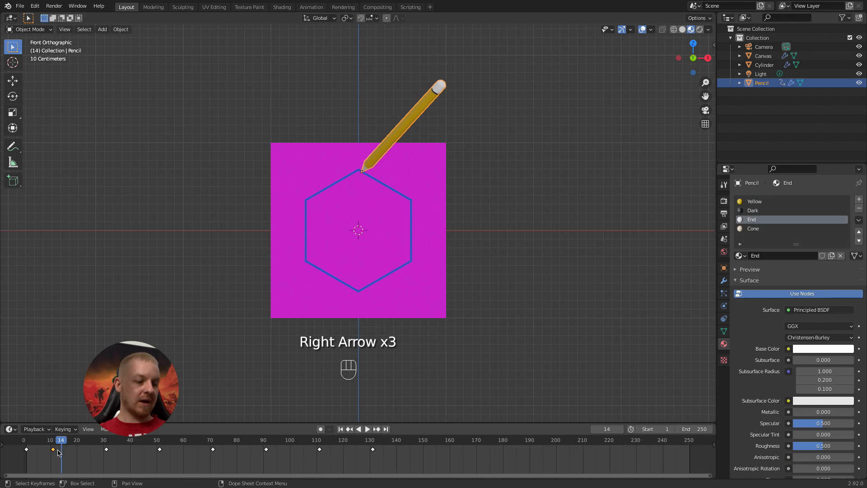
pyautogui.press('super+v')
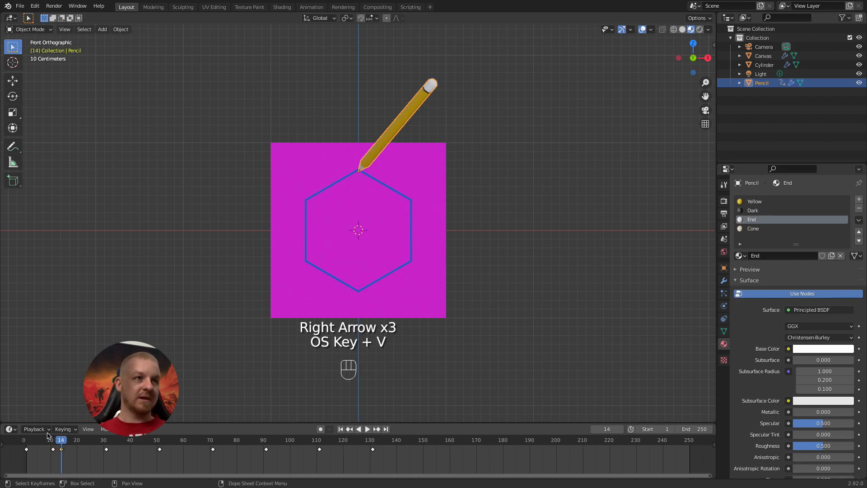
# Expand the timeline's Summary channels, and copy the pencil's frame 31 keyframes to frame 34.
pyautogui.moveTo(62, 441)
pyautogui.mouseDown()
pyautogui.moveTo(53, 441)
pyautogui.moveTo(60, 445)
pyautogui.mouseUp()
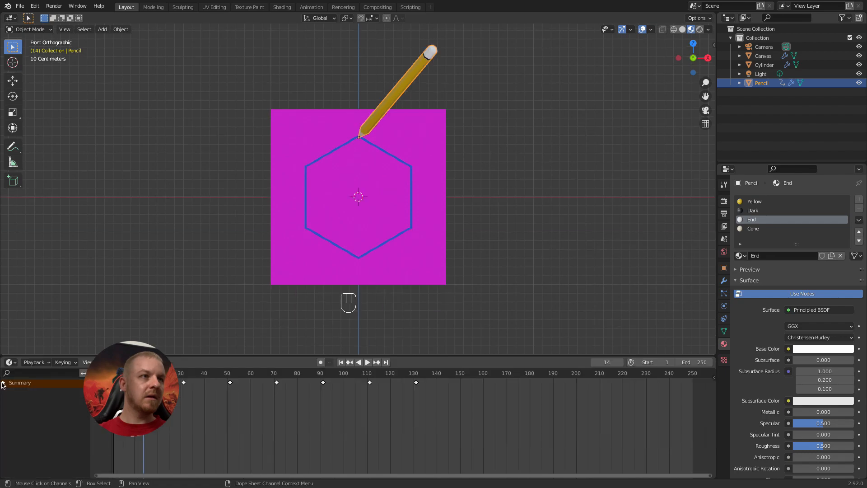
pyautogui.click(4, 383)
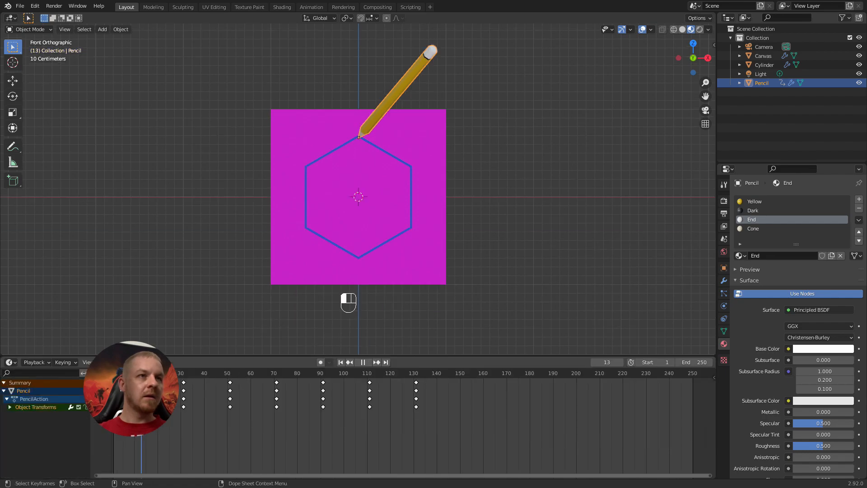
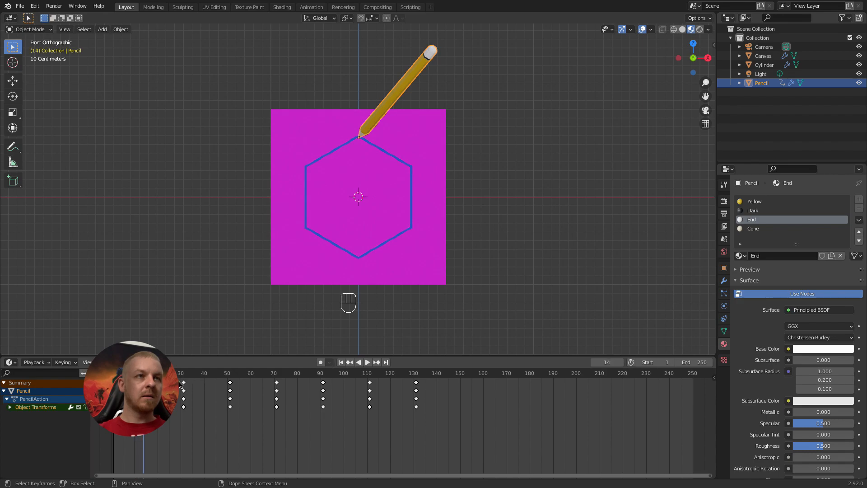
pyautogui.moveTo(143, 373)
pyautogui.mouseDown()
pyautogui.moveTo(194, 373)
pyautogui.moveTo(184, 374)
pyautogui.mouseUp()
pyautogui.press('super+c')
pyautogui.press('Right')
pyautogui.press('Right')
pyautogui.press('Right')
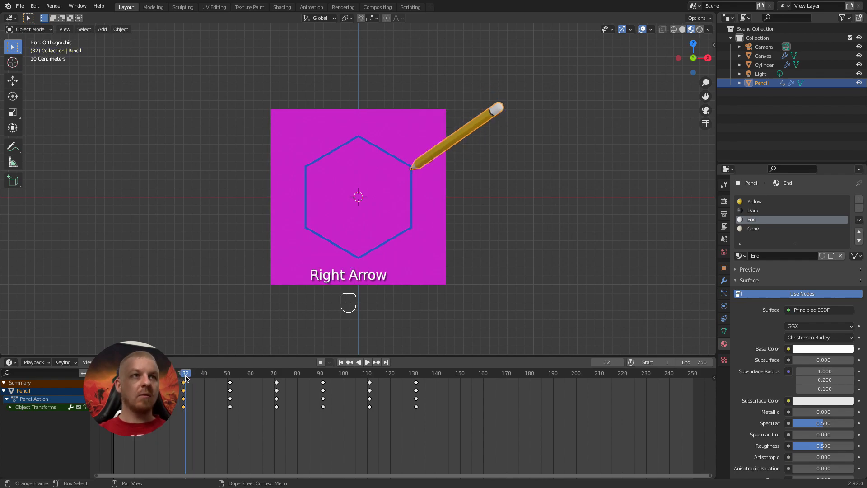
pyautogui.press('super+v')
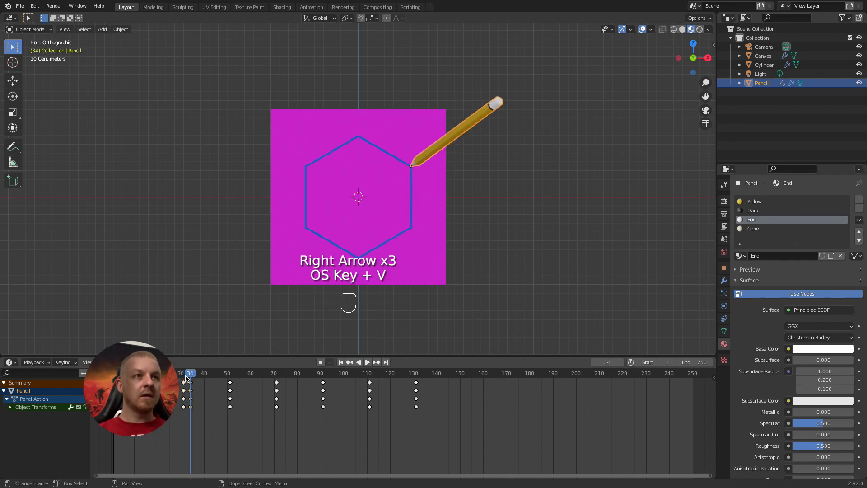
# Copy the pencil's frame 51 keyframes and paste them at frame 54.
pyautogui.moveTo(195, 377); pyautogui.dragTo(231, 384)
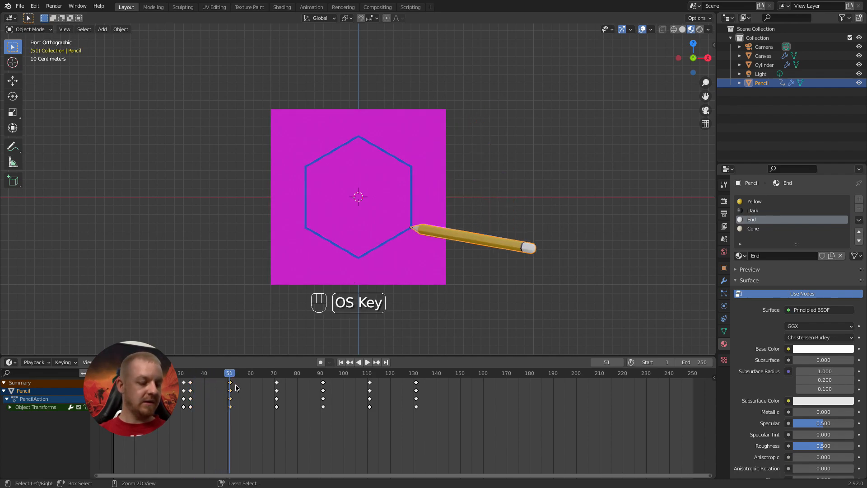
pyautogui.press('super+c')
pyautogui.press('Right')
pyautogui.press('Right')
pyautogui.press('Right')
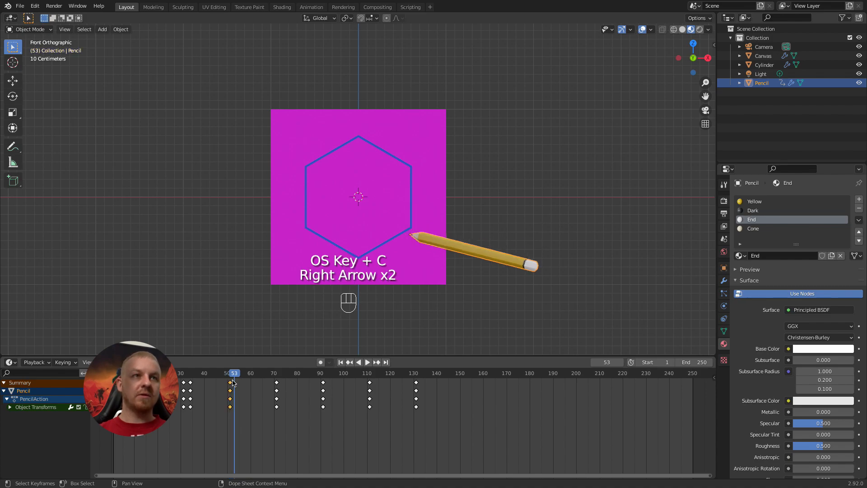
pyautogui.press('super+v')
# Copy the pencil's frame 71 keyframes and paste them at frame 74.
pyautogui.moveTo(254, 377)
pyautogui.mouseDown()
pyautogui.moveTo(288, 377)
pyautogui.moveTo(277, 373)
pyautogui.mouseUp()
pyautogui.click(276, 382)
pyautogui.press('super+c')
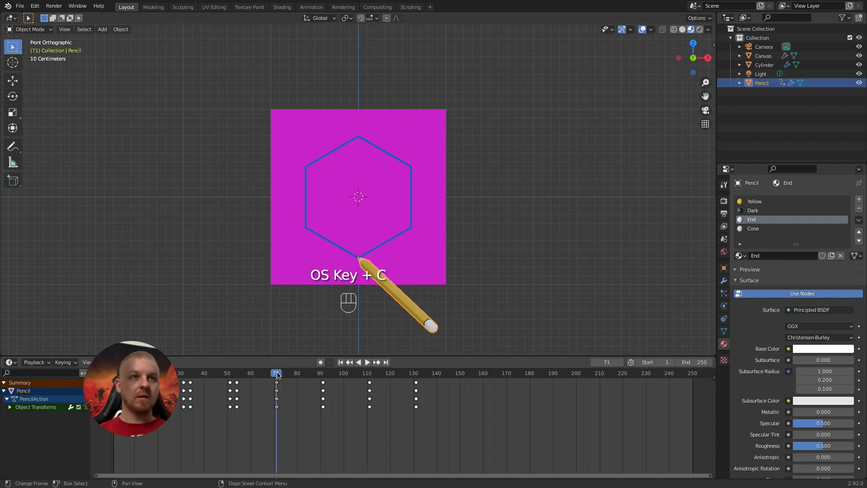
pyautogui.press('Right')
pyautogui.press('Right')
pyautogui.press('Right')
pyautogui.press('super+v')
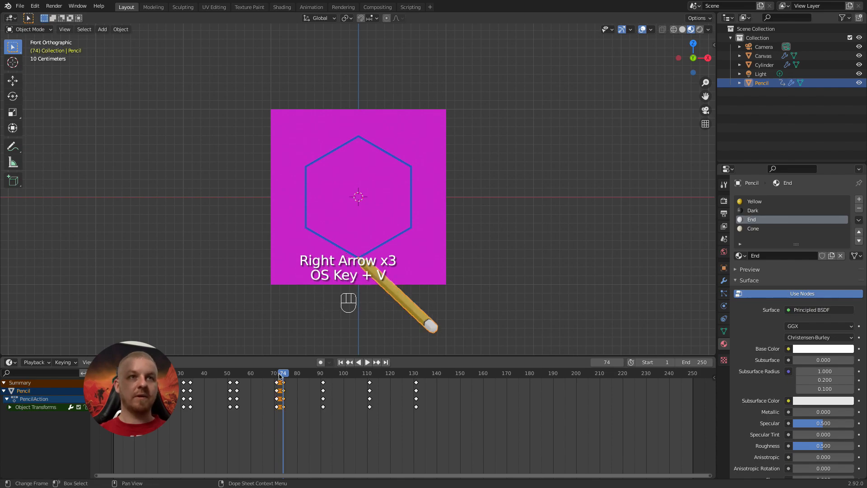
# Copy the pencil's frame 91 keyframes and paste them at frame 94.
pyautogui.click(322, 383)
pyautogui.press('super+c')
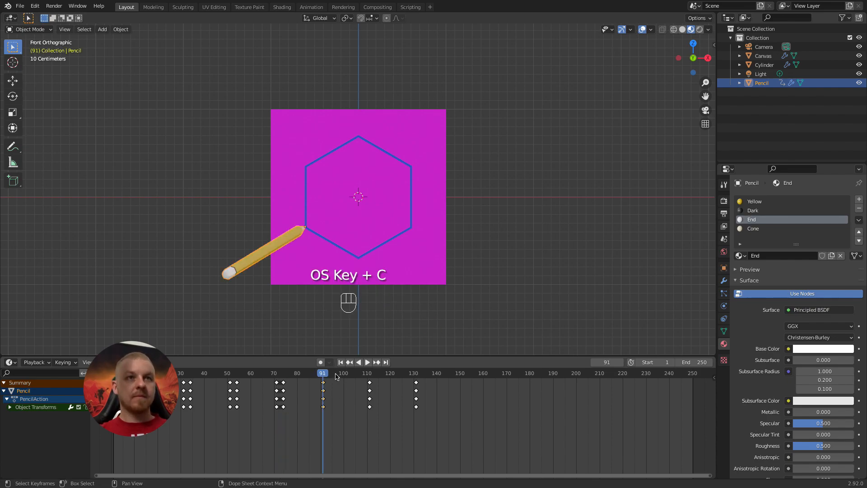
pyautogui.press('Right')
pyautogui.press('Right')
pyautogui.press('Right')
pyautogui.press('super+v')
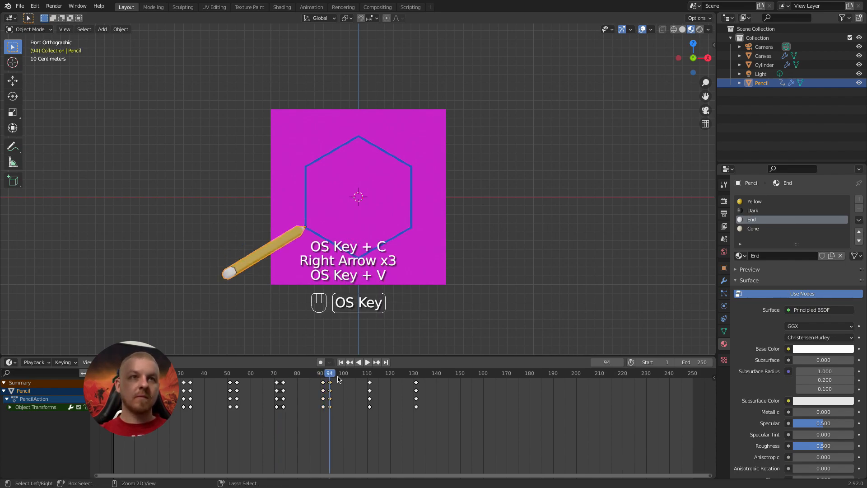
# Copy the pencil's frame 111 keyframes and paste them at frame 115.
pyautogui.moveTo(337, 378); pyautogui.dragTo(370, 380)
pyautogui.press('super')
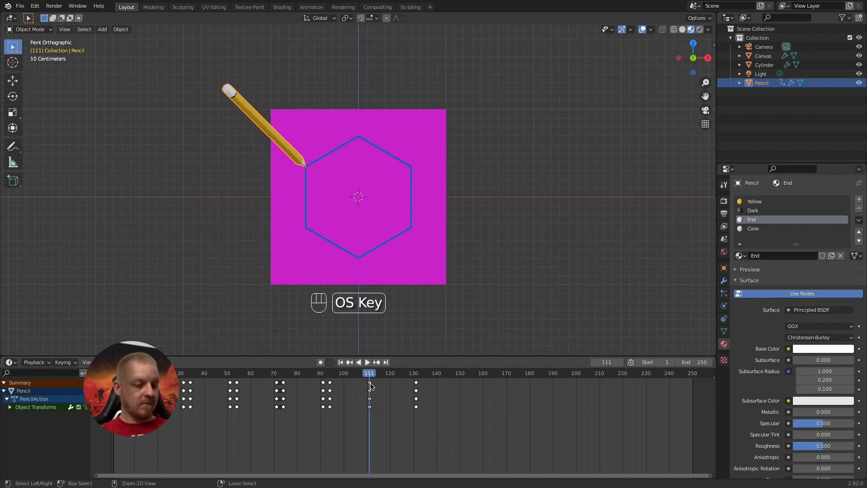
pyautogui.press('super+c')
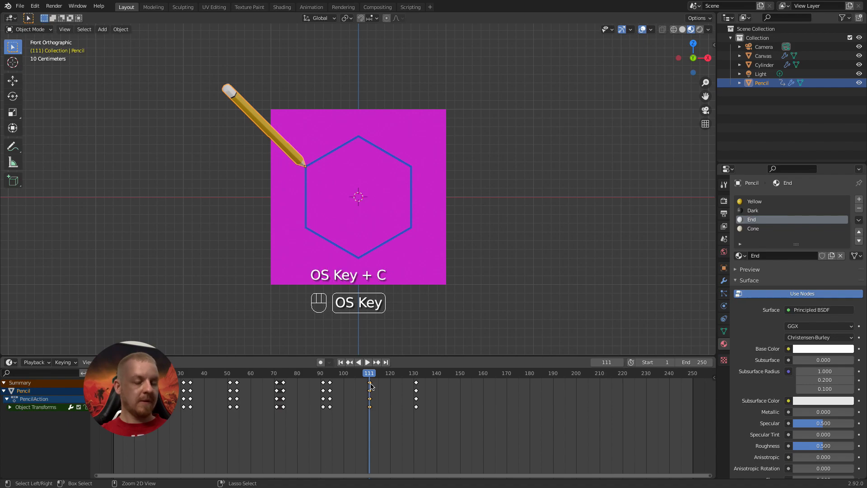
pyautogui.press('Right')
pyautogui.press('Right')
pyautogui.press('Right')
pyautogui.press('Right')
pyautogui.press('super')
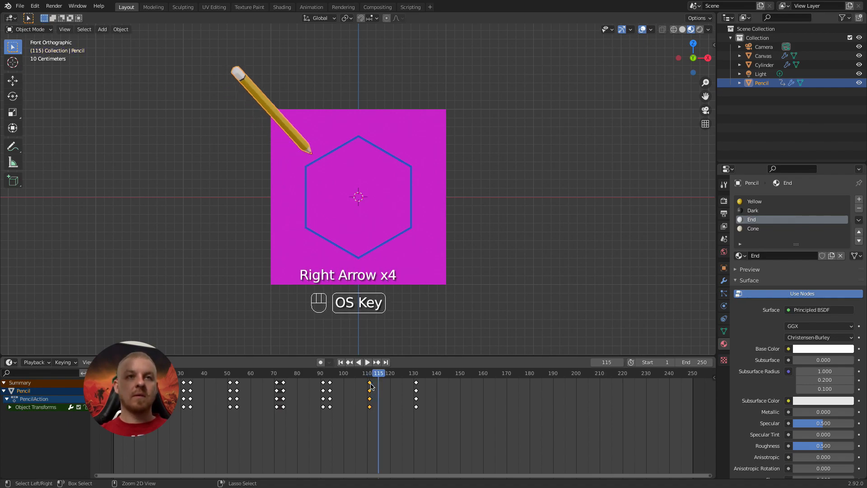
pyautogui.press('super+v')
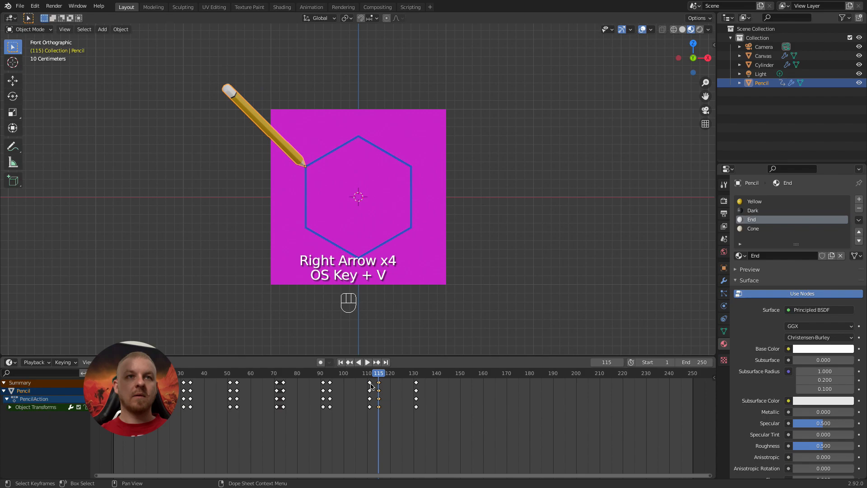
# Copy the pencil's frame 131 keyframes and paste them at frame 134.
pyautogui.click(416, 383)
pyautogui.press('super+c')
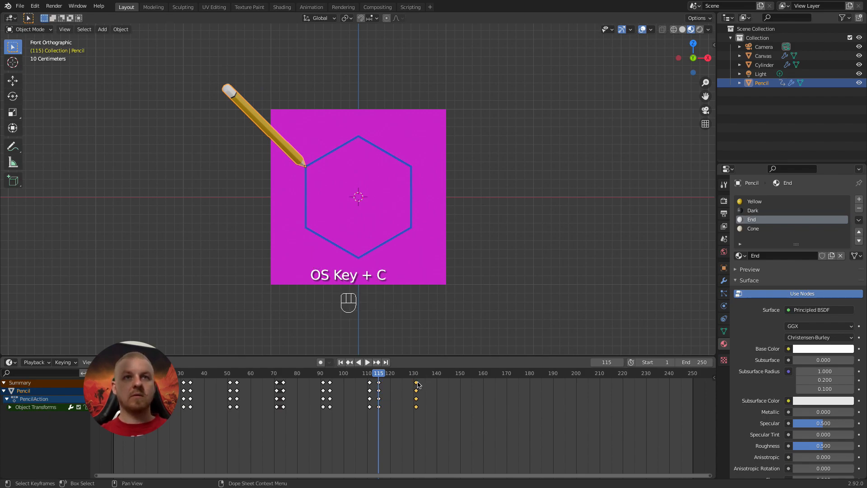
pyautogui.press('Right')
pyautogui.press('Right')
pyautogui.press('Right')
pyautogui.press('Right')
pyautogui.press('Right')
pyautogui.press('Right')
pyautogui.press('Right')
pyautogui.press('Right')
pyautogui.press('Right')
pyautogui.press('Right')
pyautogui.press('Right')
pyautogui.press('Right')
pyautogui.press('Right')
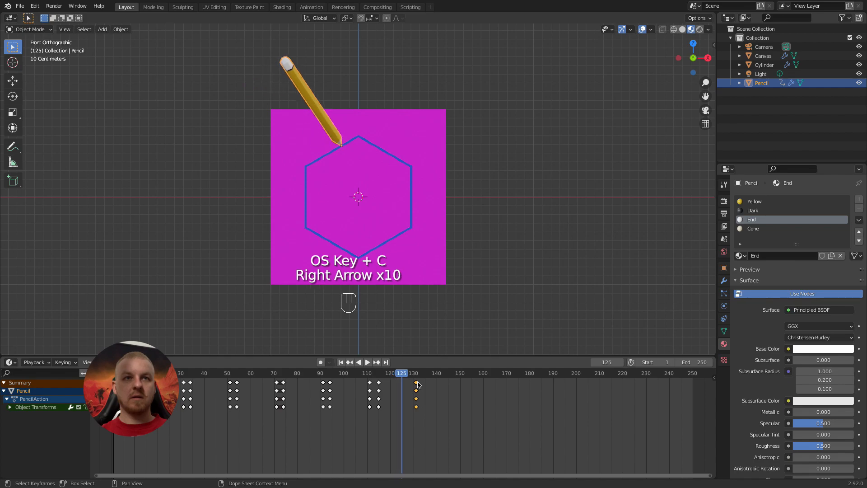
pyautogui.press('Right')
pyautogui.press('Right')
pyautogui.press('Right')
pyautogui.press('Right')
pyautogui.press('Right')
pyautogui.press('Right')
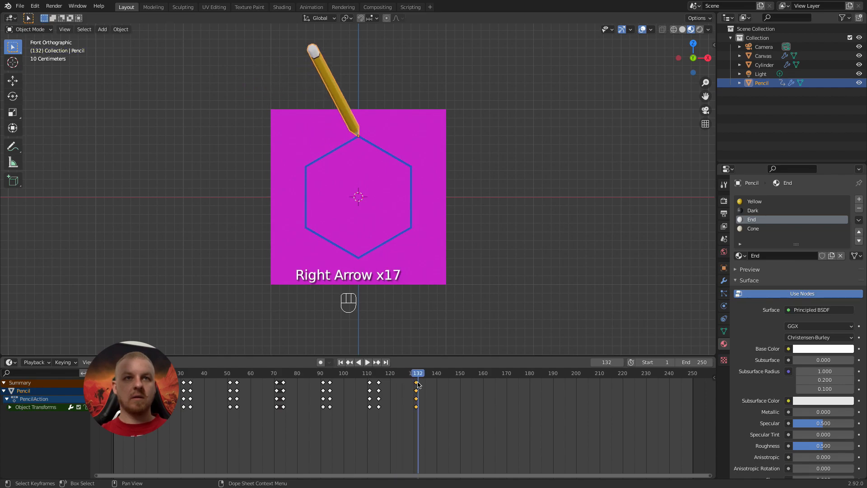
pyautogui.press('super+v')
# Shift the pencil's keyframes at frame 115 to frame 114.
pyautogui.moveTo(423, 378); pyautogui.dragTo(196, 374)
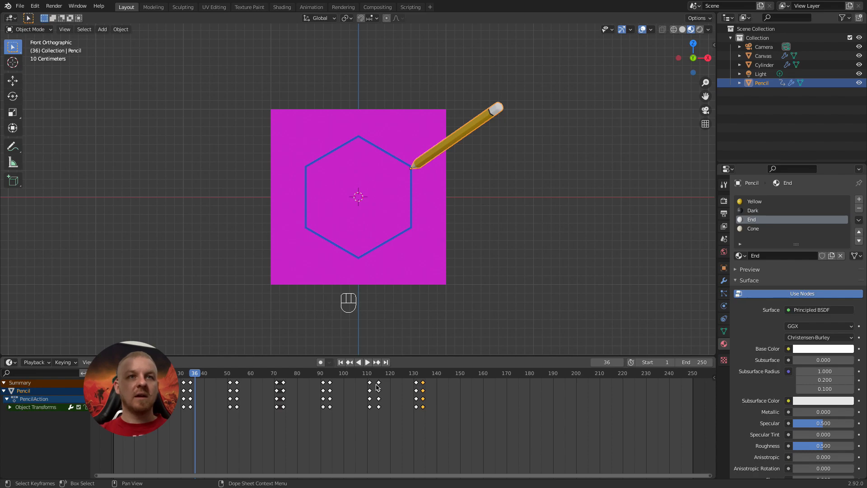
pyautogui.moveTo(381, 387); pyautogui.dragTo(378, 386)
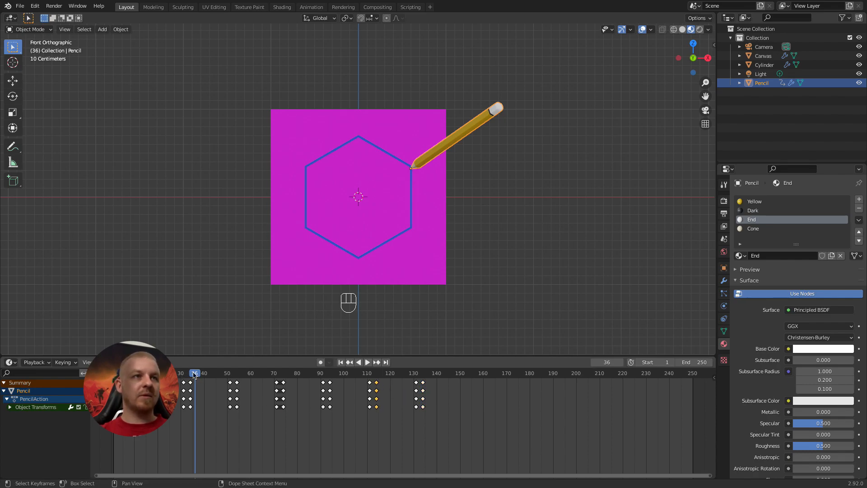
# Play the pencil animation from the start and check its path around the hexagon from an angled perspective.
pyautogui.press('space')
pyautogui.moveTo(285, 386); pyautogui.dragTo(282, 387)
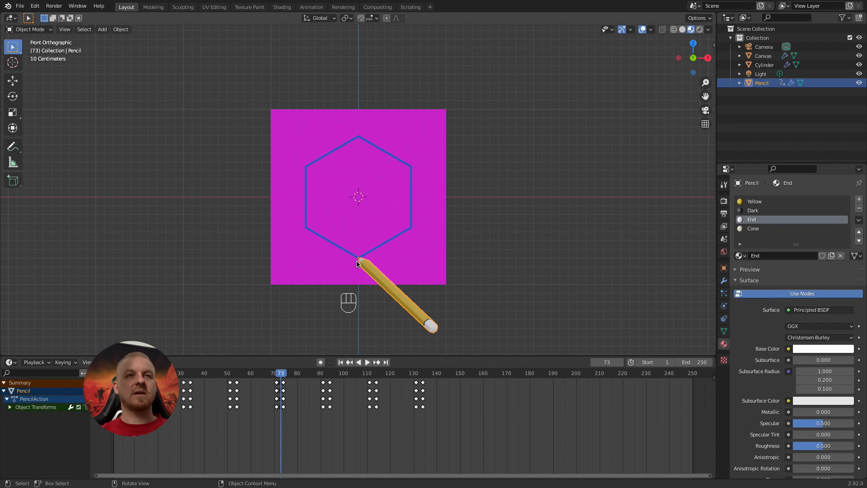
pyautogui.moveTo(280, 373); pyautogui.dragTo(111, 371)
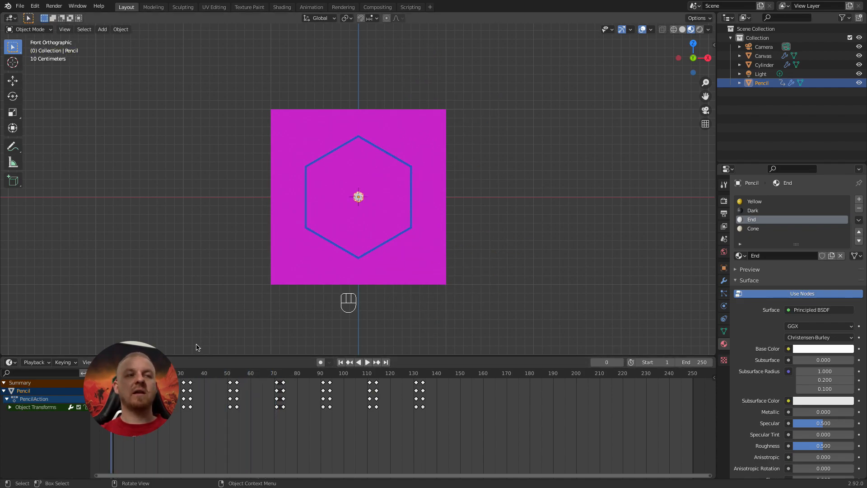
pyautogui.moveTo(379, 230); pyautogui.dragTo(432, 243, button='middle')
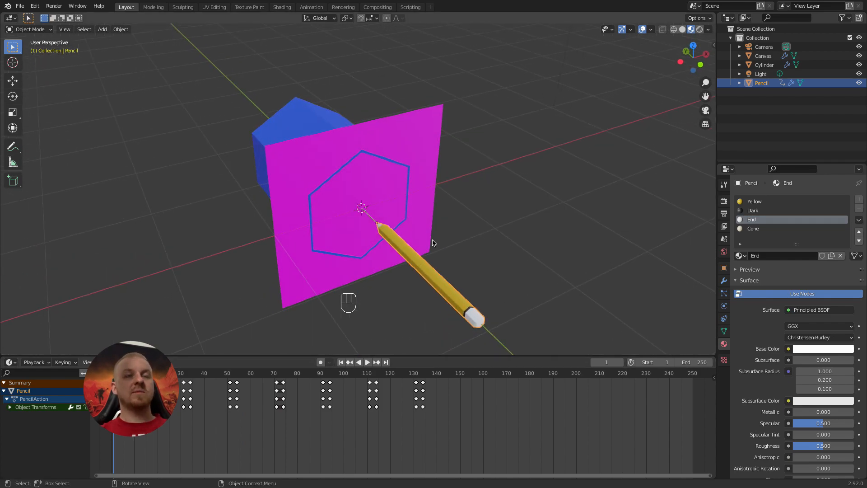
pyautogui.press('space')
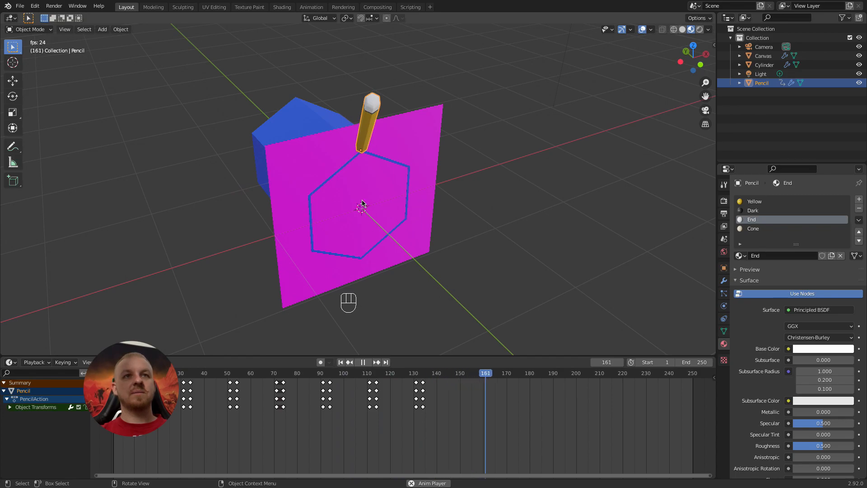
pyautogui.press('space')
# Rename the blue cylinder object to Reference.
pyautogui.click(294, 108)
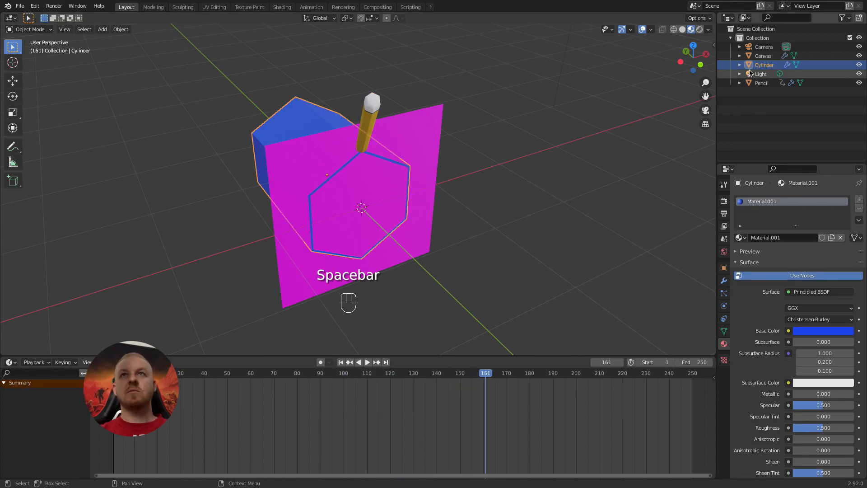
pyautogui.doubleClick(766, 65)
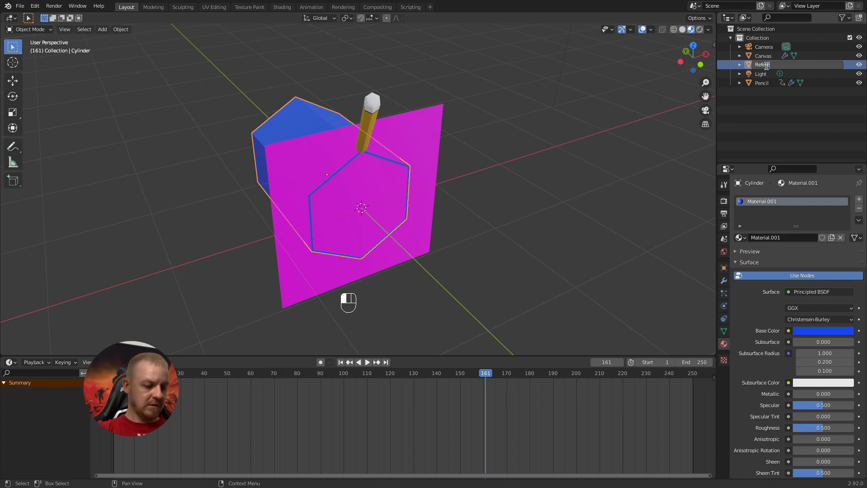
pyautogui.write('Reference')
pyautogui.press('Return')
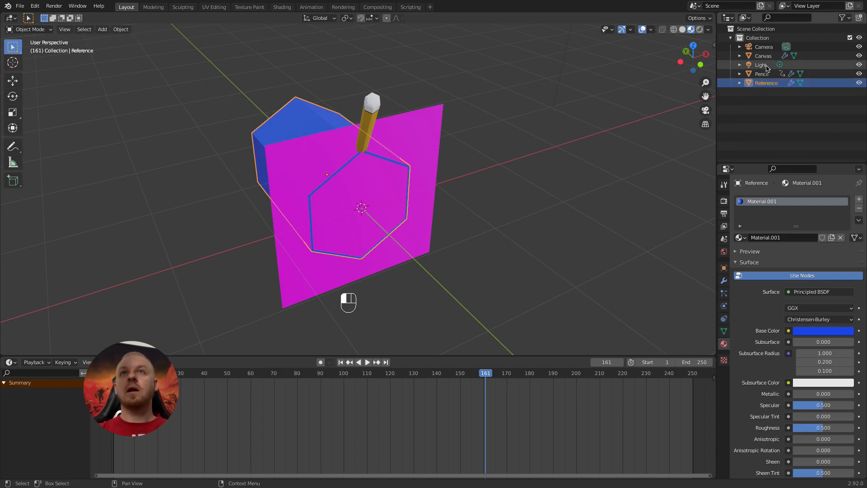
# Hide the Reference object in the viewport and save the file.
pyautogui.click(858, 83)
pyautogui.moveTo(424, 210)
pyautogui.mouseDown(button='middle')
pyautogui.moveTo(447, 249)
pyautogui.moveTo(424, 197)
pyautogui.mouseUp(button='middle')
pyautogui.press('super')
pyautogui.press('super+s')
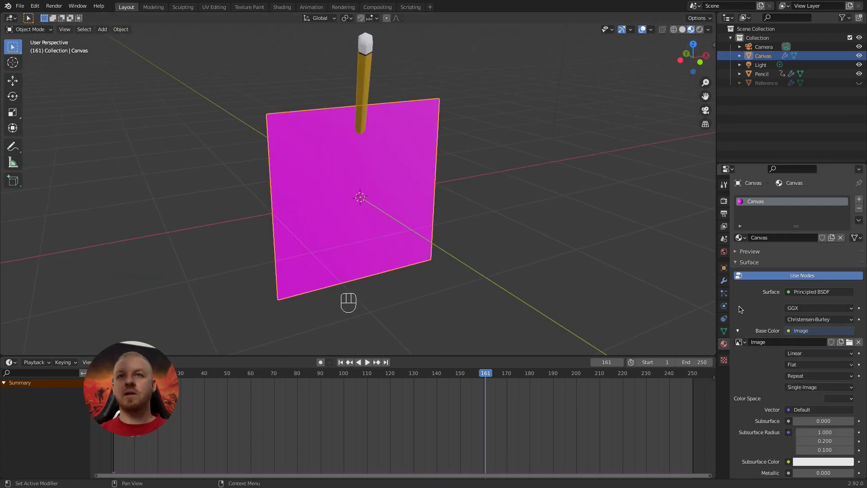
# Bake the Canvas object's Dynamic Paint surface as an image sequence.
pyautogui.click(725, 306)
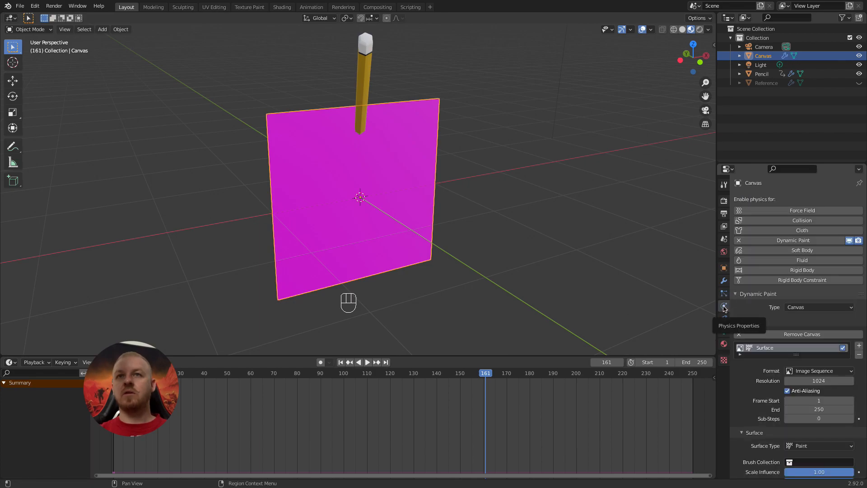
pyautogui.scroll(-6, 800, 335)
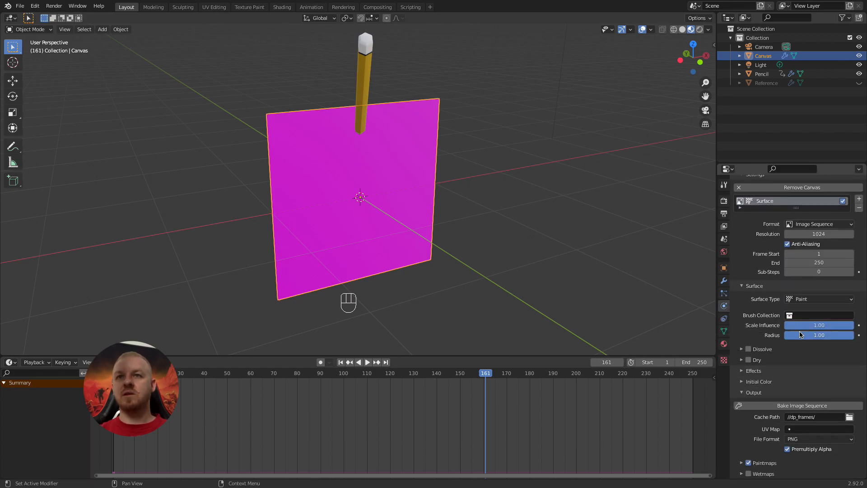
pyautogui.click(776, 405)
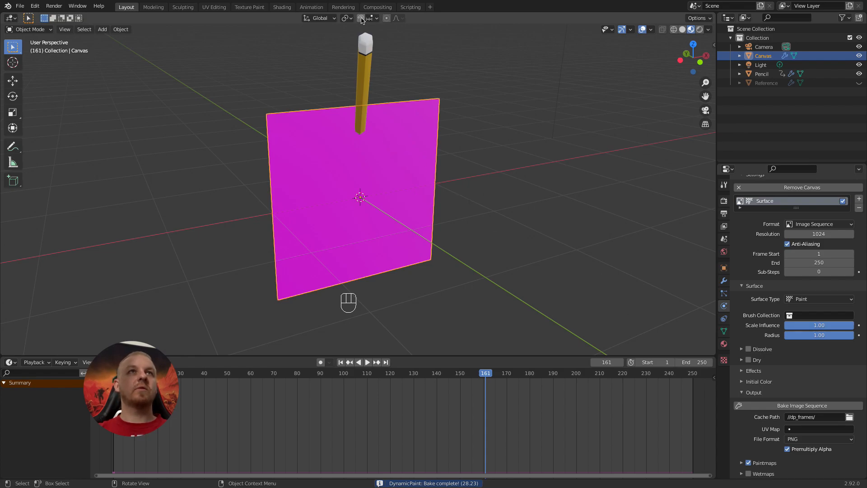
# In the Canvas material's shader nodes, set the Image Texture node's source to Image Sequence.
pyautogui.click(283, 8)
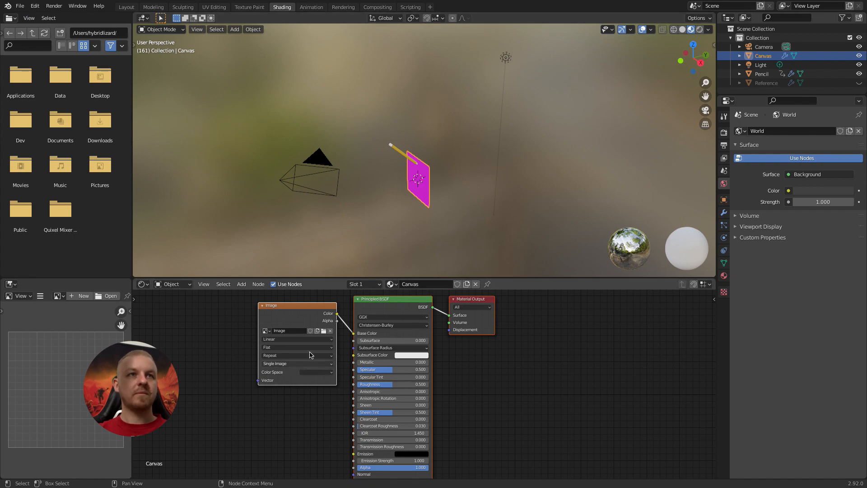
pyautogui.click(304, 307)
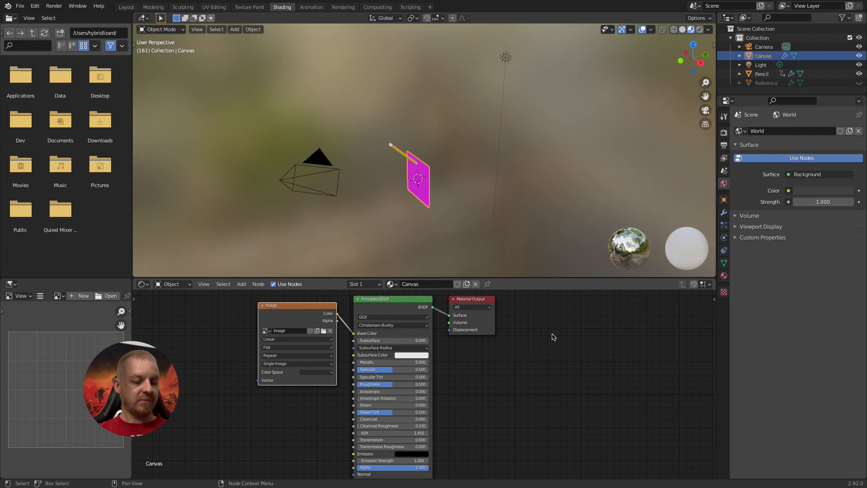
pyautogui.press('n')
pyautogui.scroll(1, 559, 347)
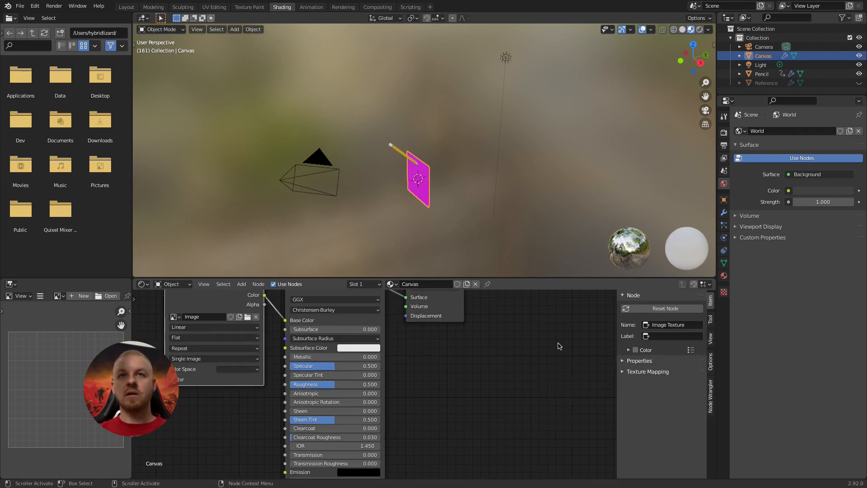
pyautogui.click(622, 360)
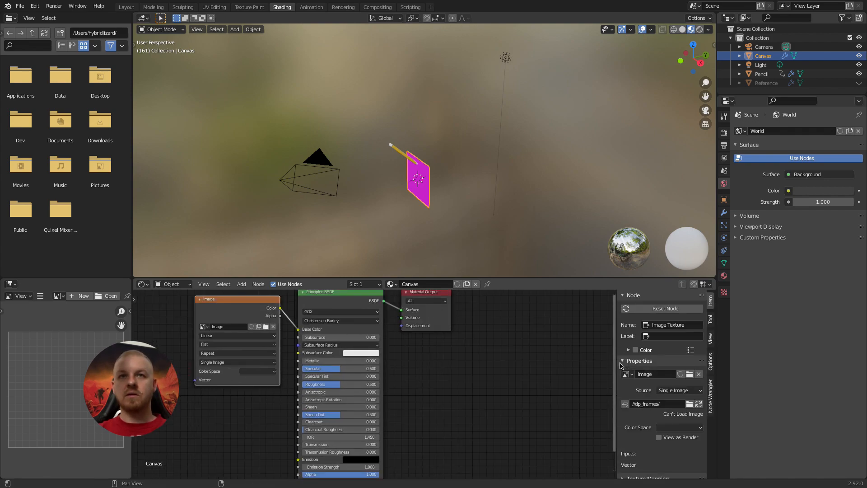
pyautogui.click(688, 394)
pyautogui.click(676, 414)
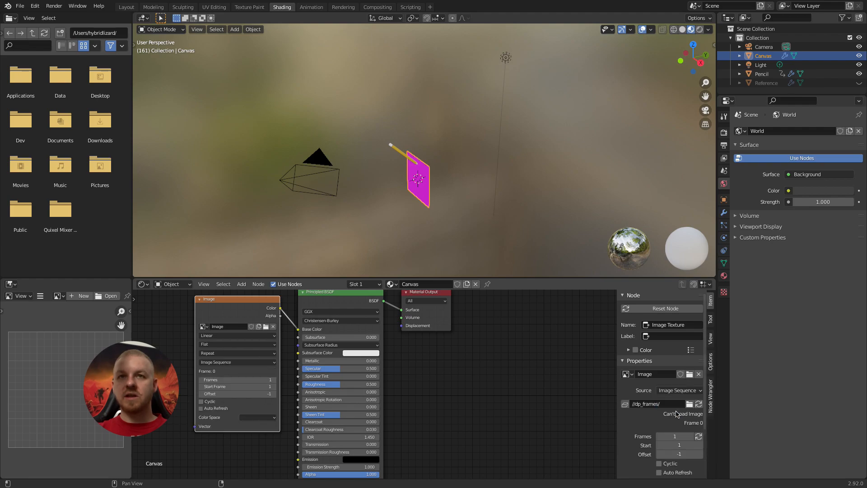
# Load paintmap0001.png from the dp_frames folder as the image sequence file of the Canvas texture.
pyautogui.scroll(-2, 675, 403)
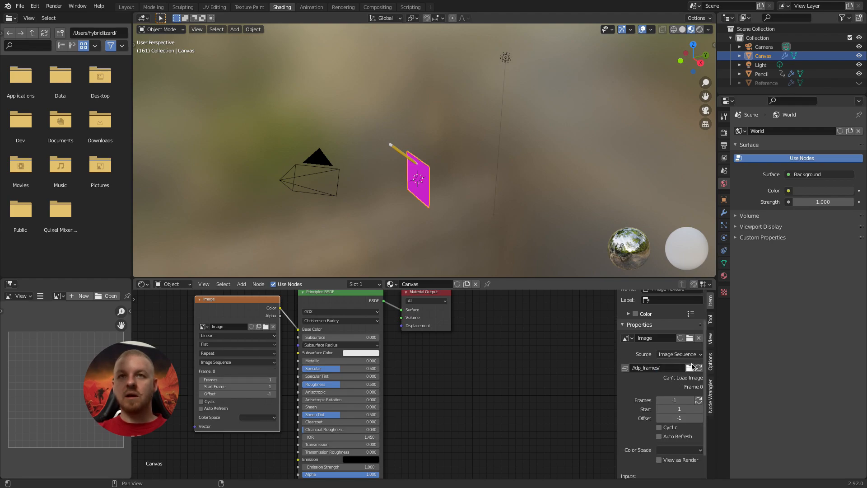
pyautogui.click(689, 368)
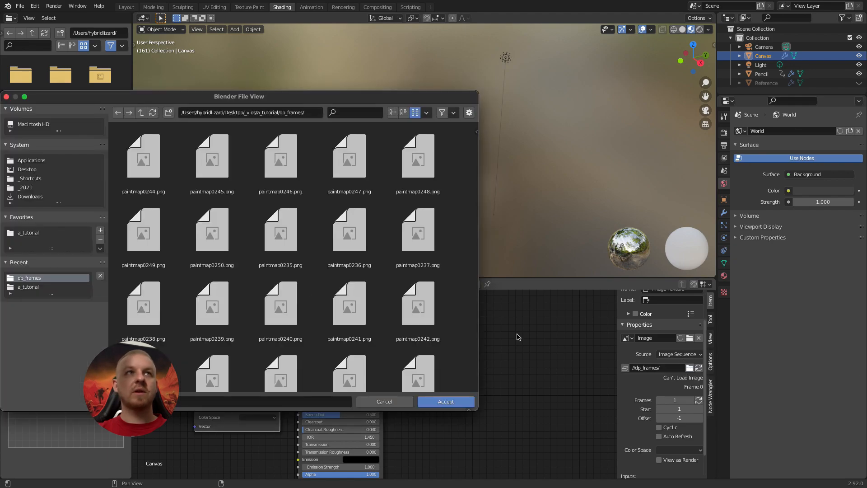
pyautogui.scroll(-5, 349, 289)
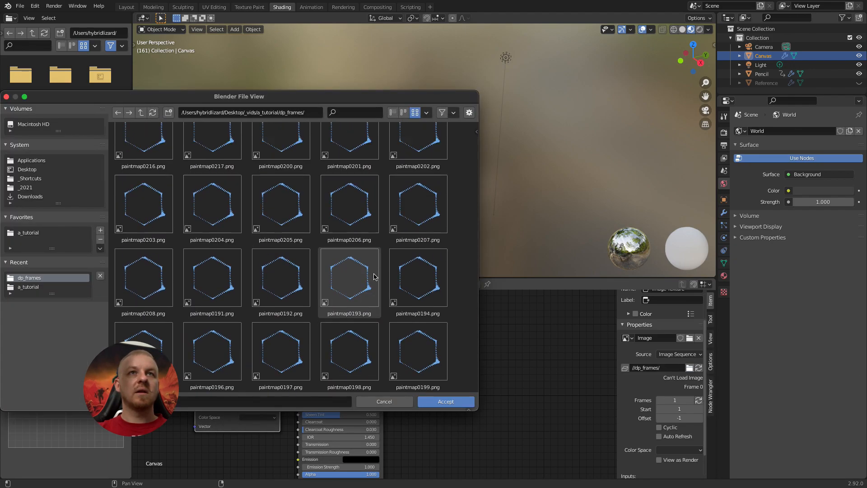
pyautogui.scroll(-4, 382, 268)
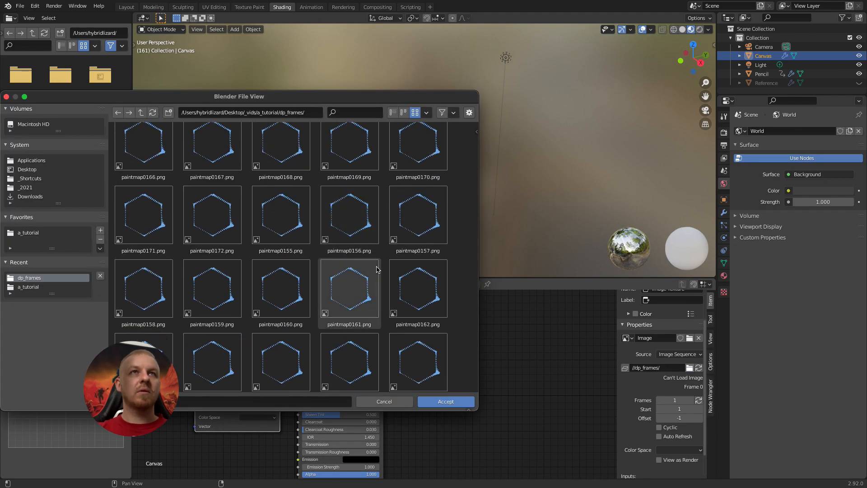
pyautogui.click(393, 113)
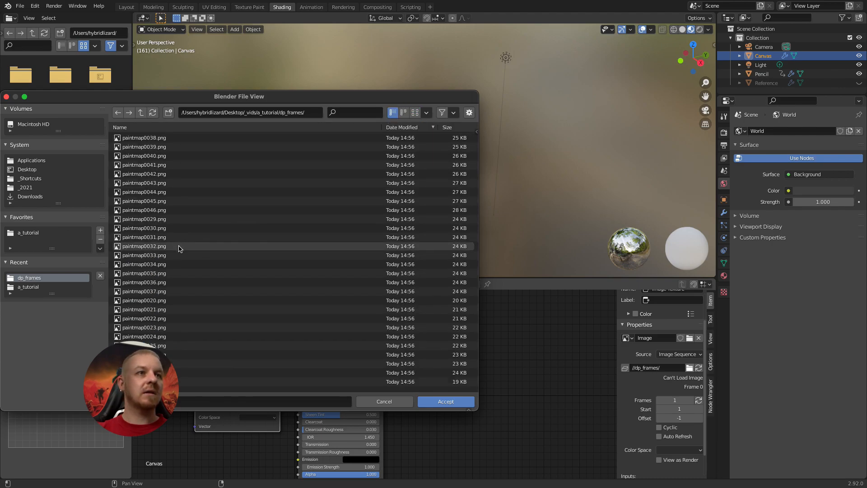
pyautogui.scroll(-10, 179, 256)
pyautogui.click(150, 386)
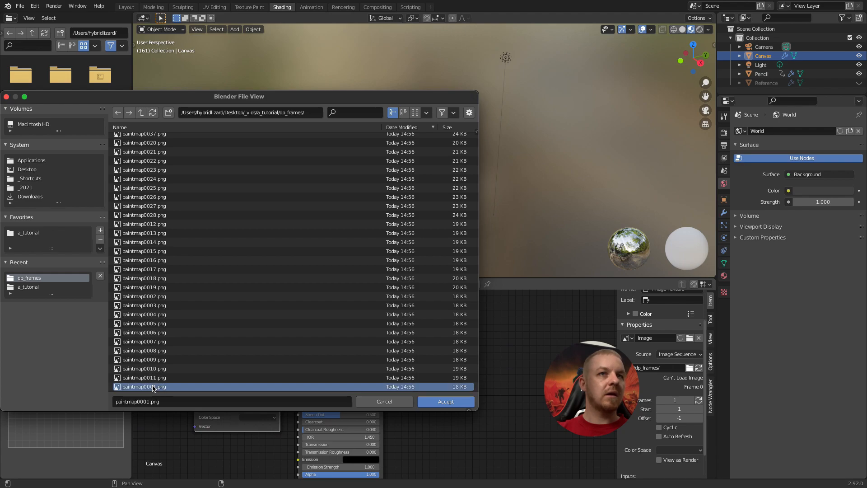
pyautogui.click(448, 401)
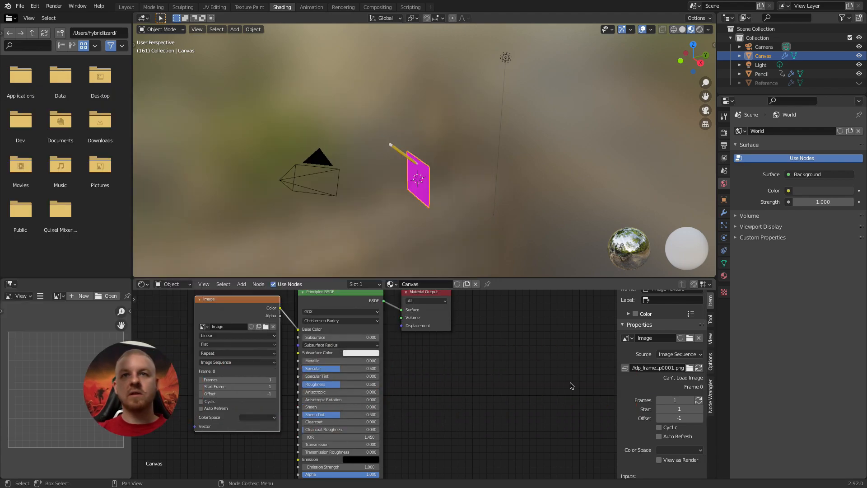
# Set the Canvas image sequence length to 250 frames and reload the image.
pyautogui.scroll(2, 668, 383)
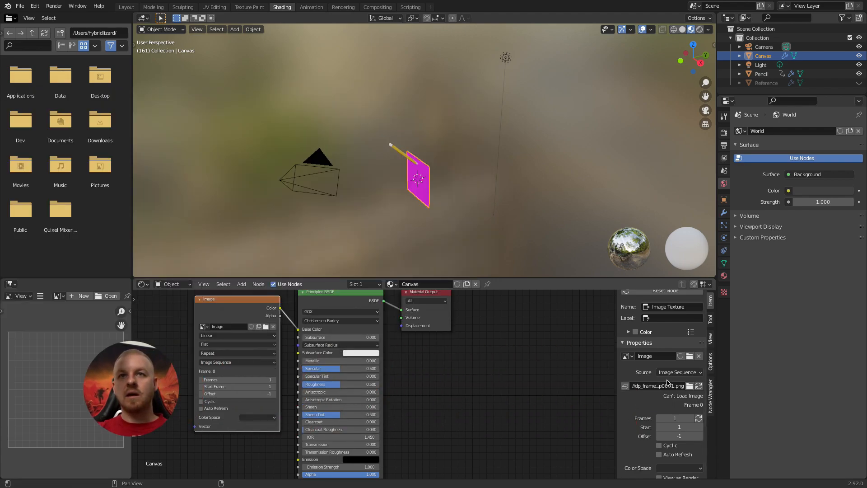
pyautogui.scroll(-2, 667, 383)
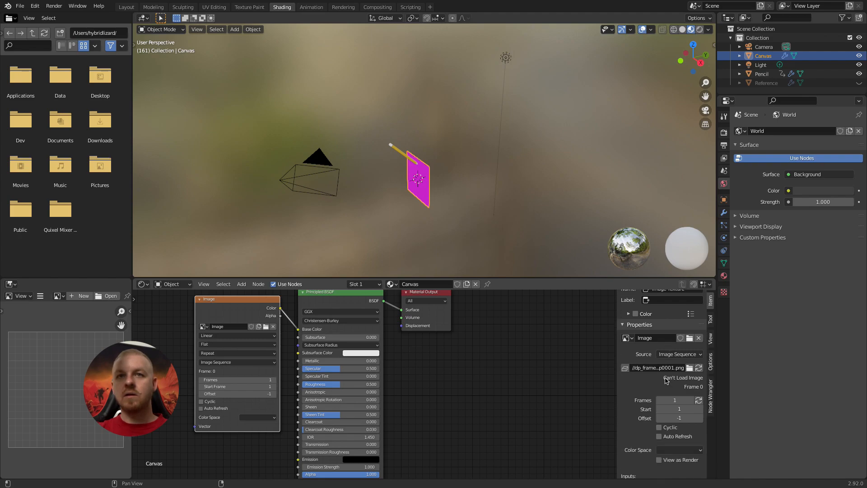
pyautogui.scroll(-1, 667, 380)
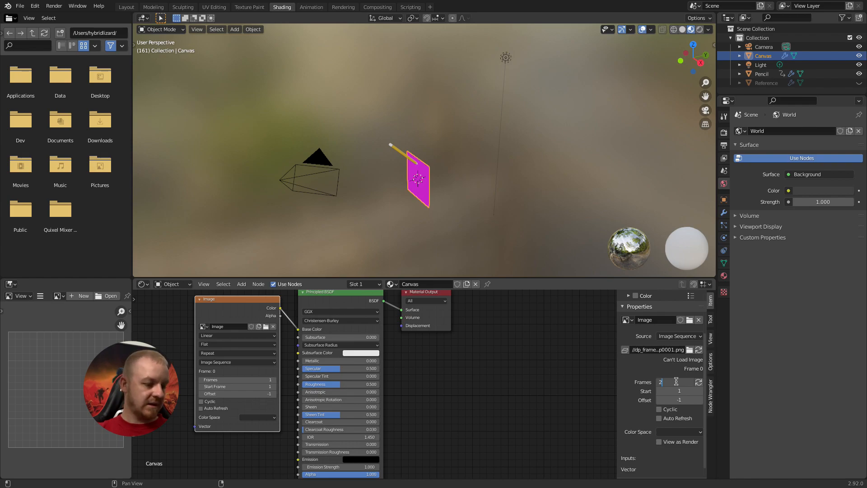
pyautogui.press('Return')
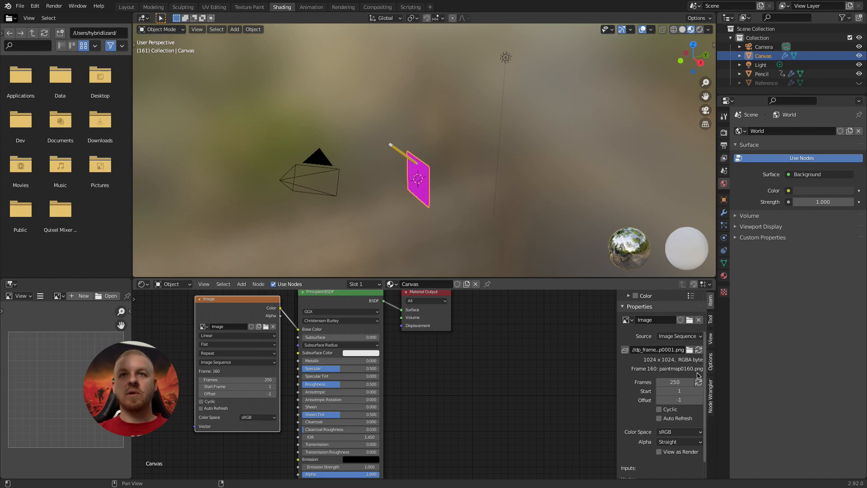
pyautogui.moveTo(465, 182); pyautogui.dragTo(581, 191, button='middle')
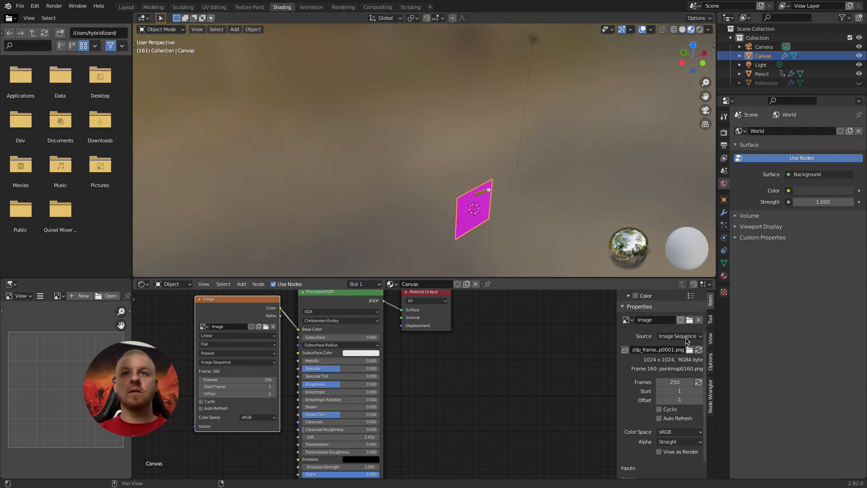
pyautogui.click(699, 350)
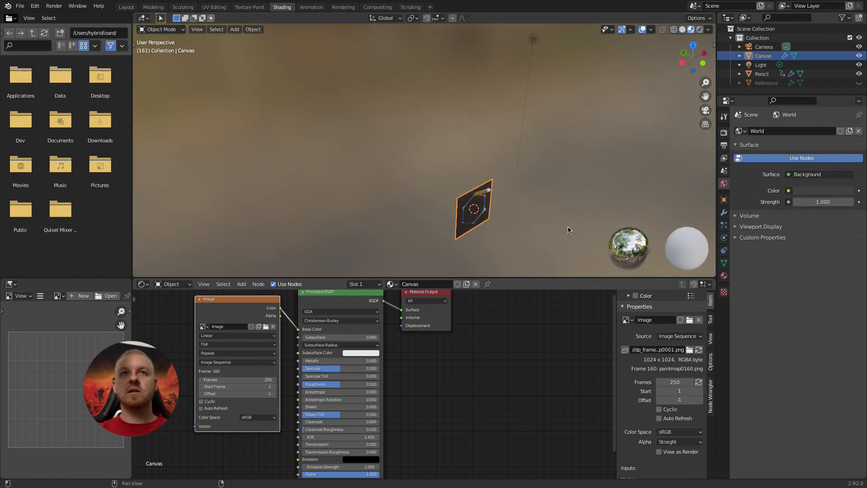
# Inspect the painted hexagon on the canvas up close and play the animation from frame 1 in the Layout workspace.
pyautogui.moveTo(509, 221)
pyautogui.keyDown('shift'); pyautogui.mouseDown(button='middle')
pyautogui.moveTo(466, 158)
pyautogui.moveTo(440, 137)
pyautogui.moveTo(462, 228)
pyautogui.mouseUp(button='middle'); pyautogui.keyUp('shift')
pyautogui.scroll(9, 433, 132)
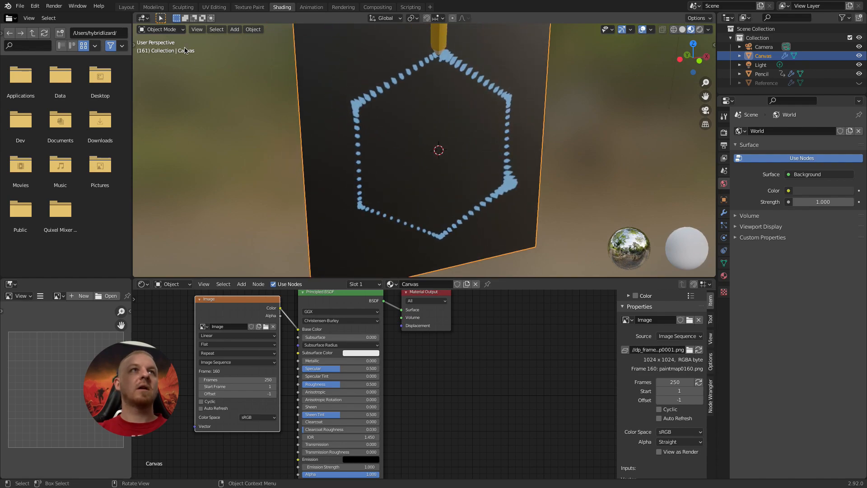
pyautogui.click(126, 8)
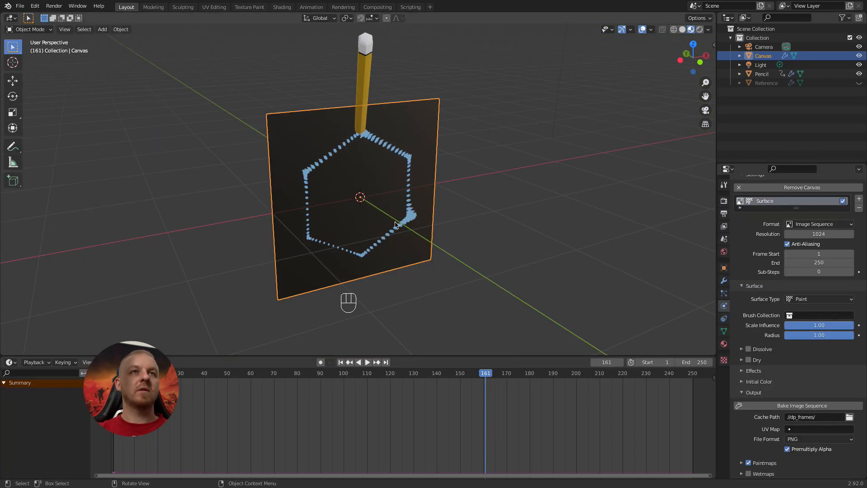
pyautogui.press('space')
pyautogui.press('space')
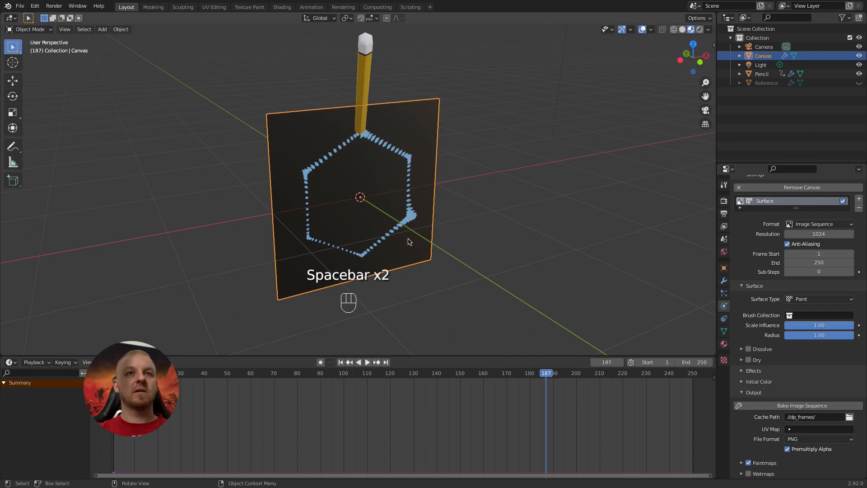
pyautogui.click(341, 363)
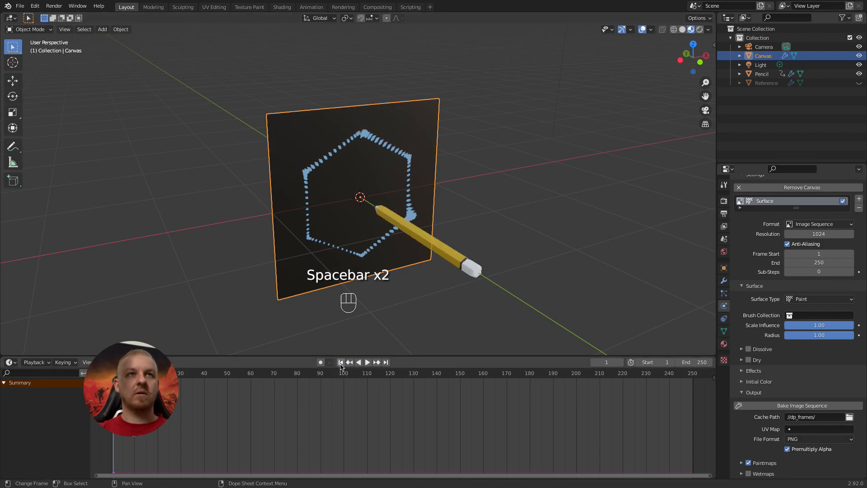
pyautogui.press('space')
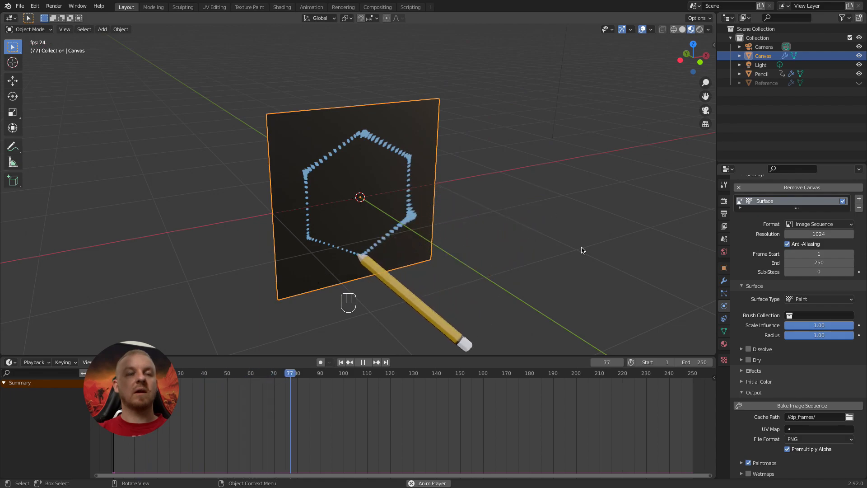
pyautogui.press('space')
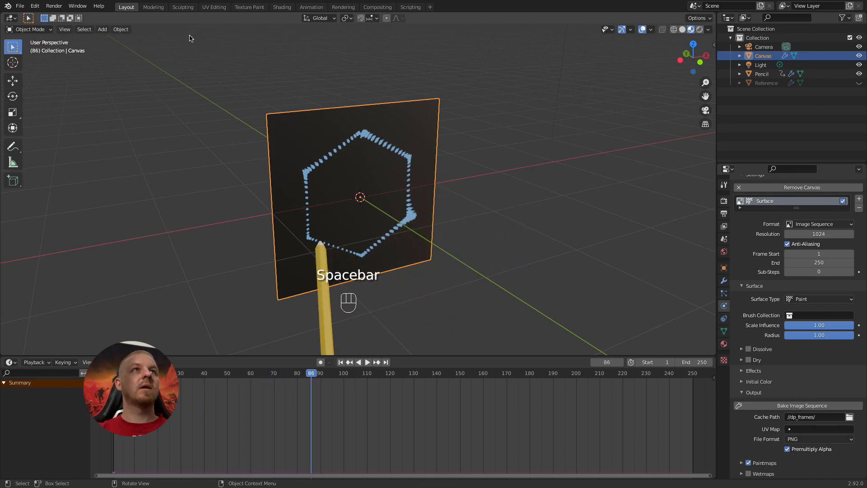
# Enable Auto Refresh on the Canvas material's image sequence in the Shading workspace and set its frame offset to 0.
pyautogui.click(281, 7)
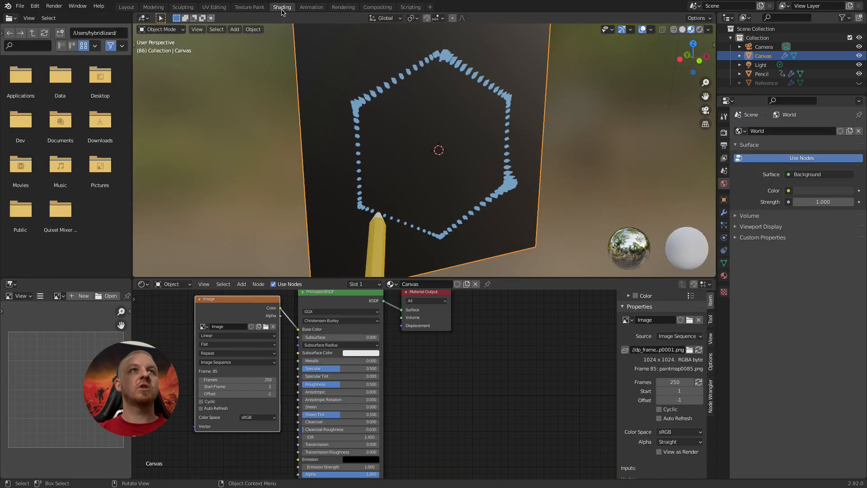
pyautogui.scroll(-2, 660, 407)
pyautogui.click(659, 399)
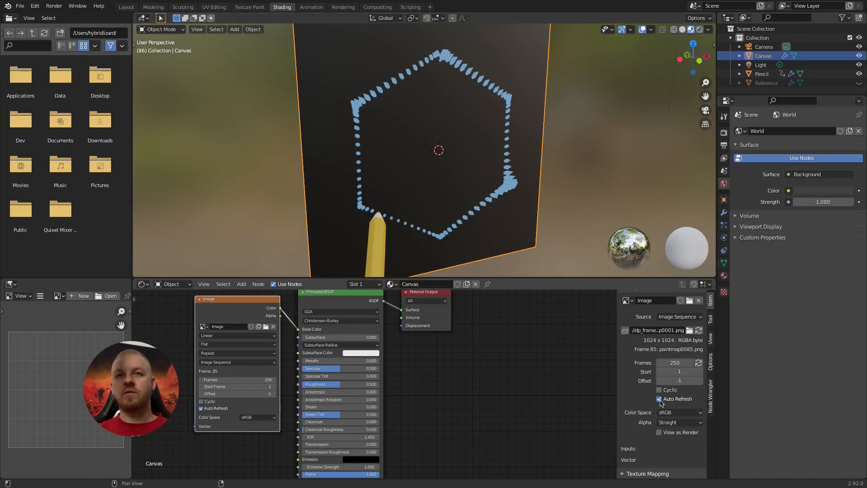
pyautogui.click(698, 332)
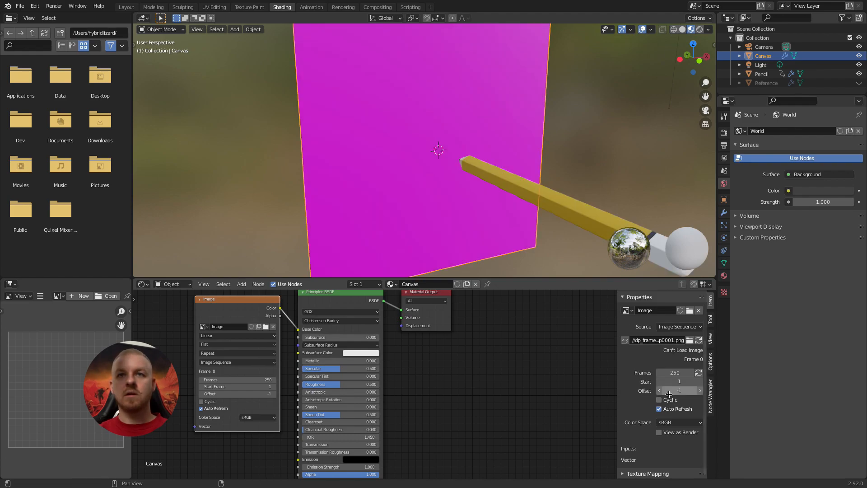
pyautogui.click(701, 390)
pyautogui.click(701, 391)
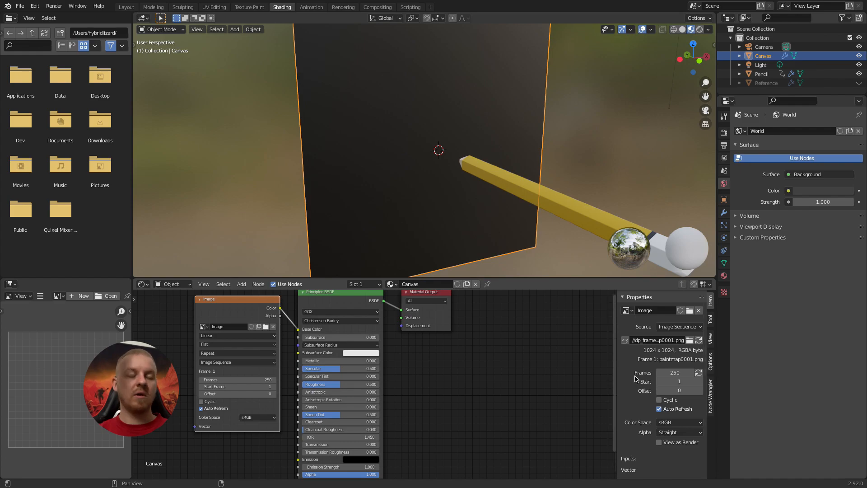
# Play the painting animation from frame 1 in the Layout workspace, then stop it and return to frame 1.
pyautogui.click(125, 7)
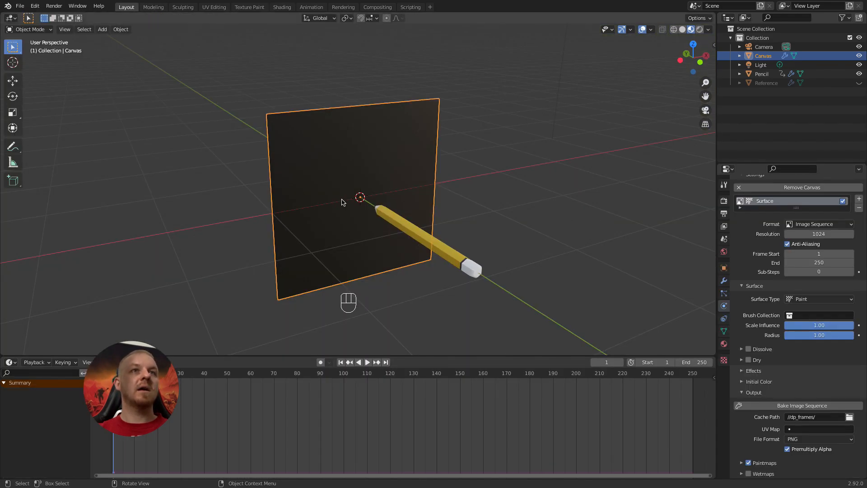
pyautogui.press('space')
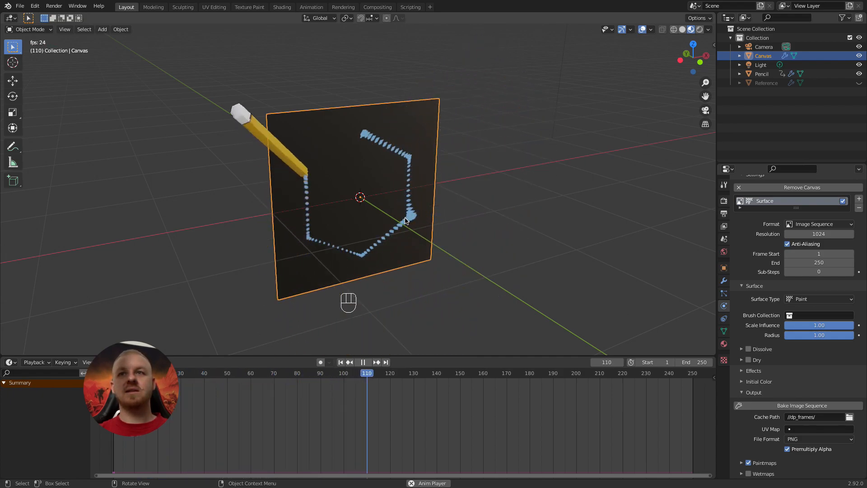
pyautogui.press('Escape')
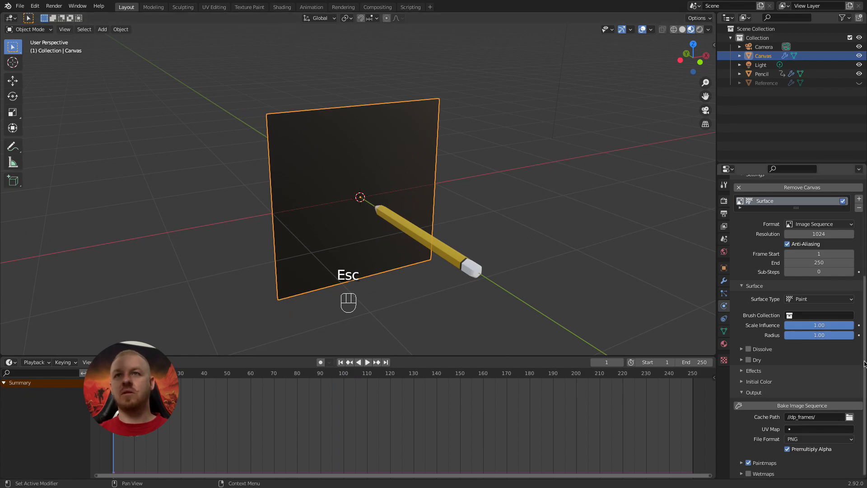
# Set the Canvas paint surface's sub-steps to 20, save the file, and bake the image sequence.
pyautogui.click(817, 272)
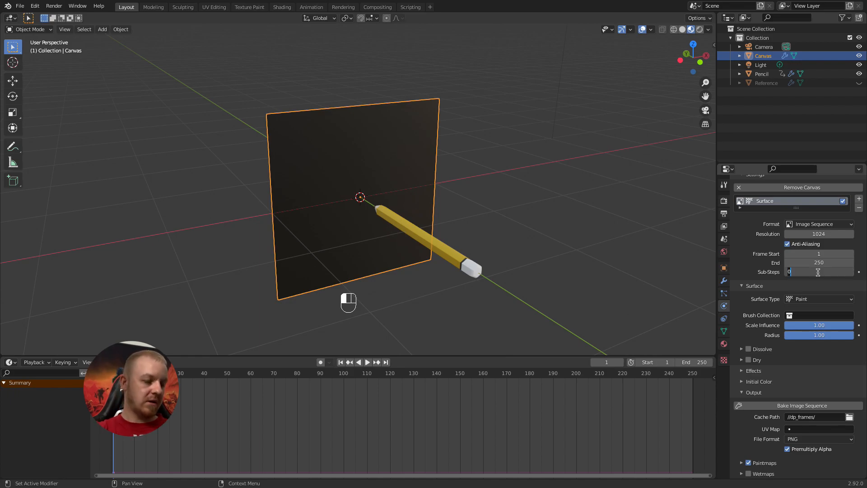
pyautogui.press('Return')
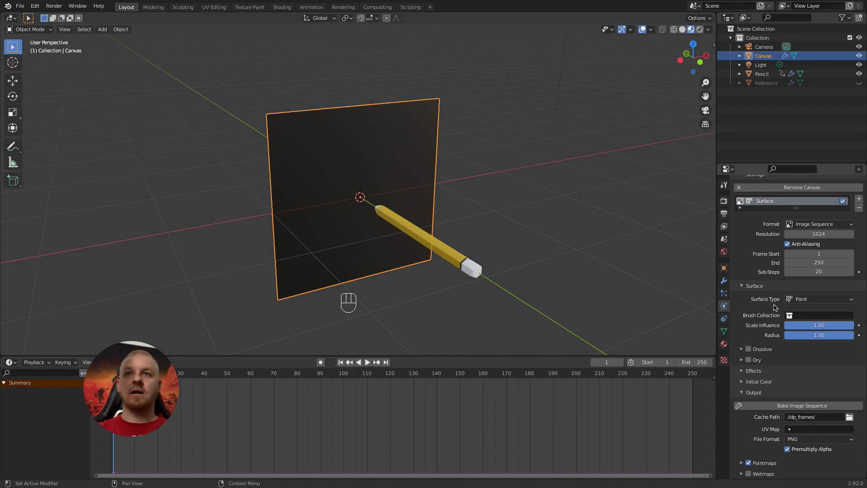
pyautogui.press('super+s')
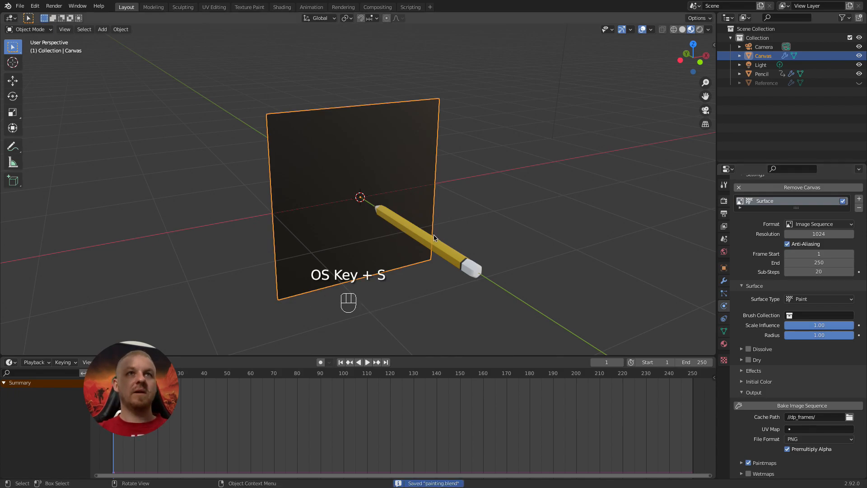
pyautogui.click(809, 406)
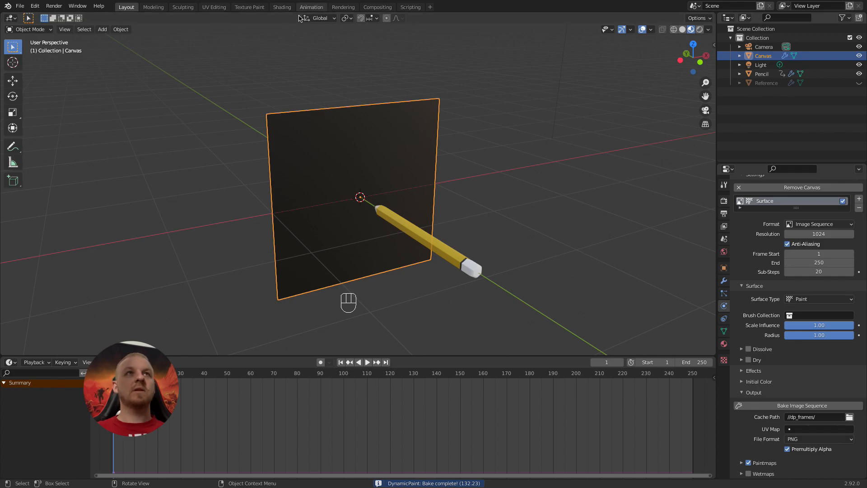
# Reload the Canvas material's image sequence in the Shading workspace and play the animation until the hexagon is drawn.
pyautogui.click(282, 7)
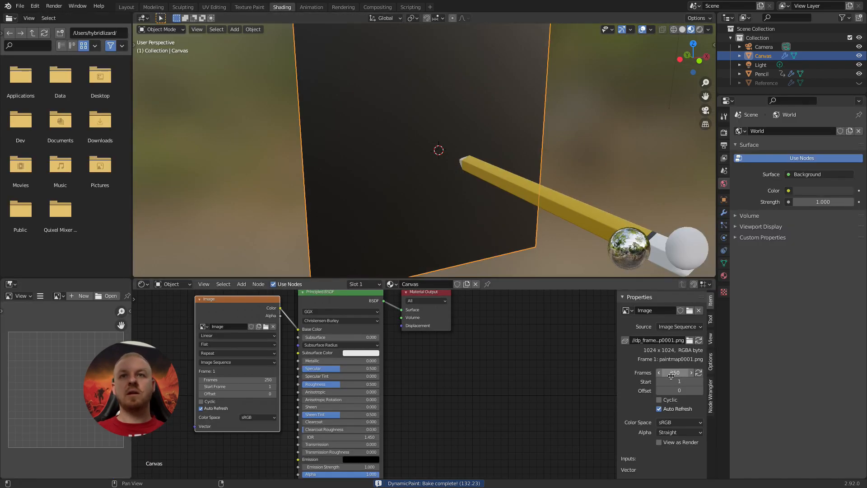
pyautogui.click(699, 340)
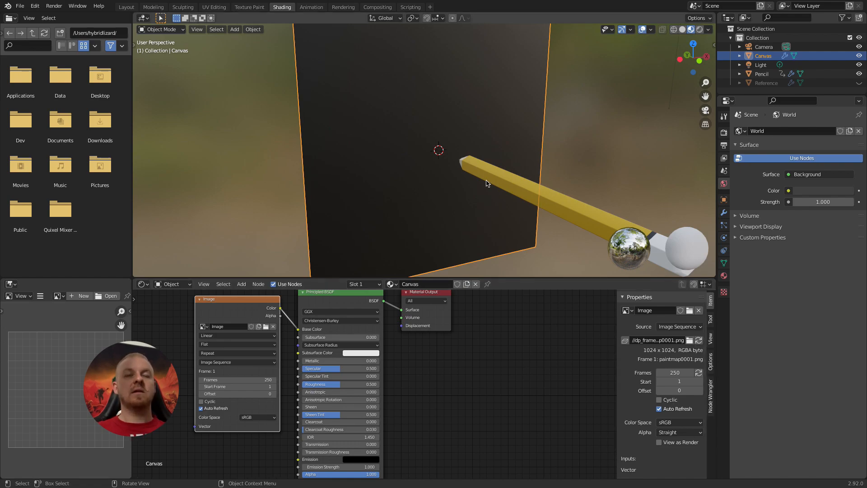
pyautogui.press('space')
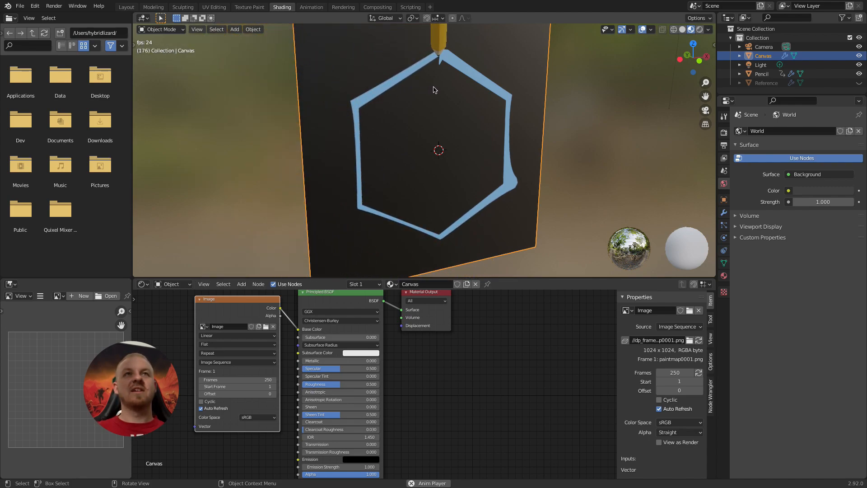
pyautogui.press('space')
# Examine the painted hexagon and the pencil's contact with the canvas up close from several angles.
pyautogui.scroll(-3, 440, 111)
pyautogui.moveTo(442, 115); pyautogui.dragTo(511, 136, button='middle')
pyautogui.scroll(4, 477, 91)
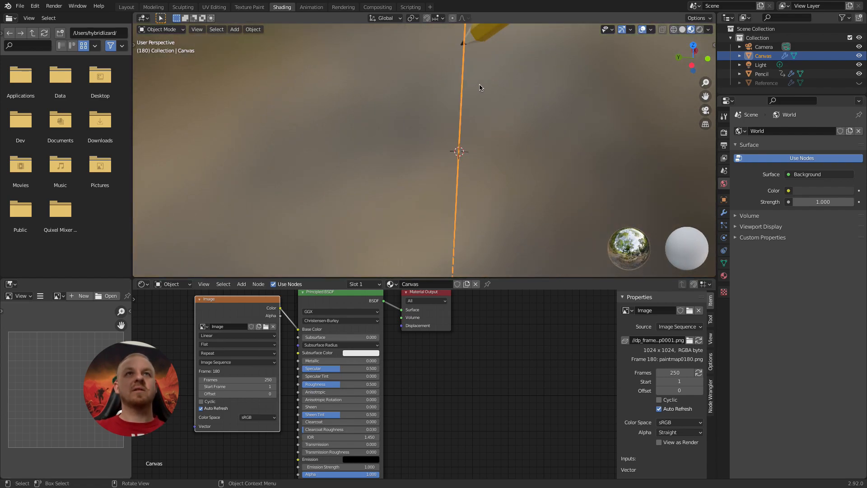
pyautogui.moveTo(486, 87); pyautogui.dragTo(482, 151, button='middle')
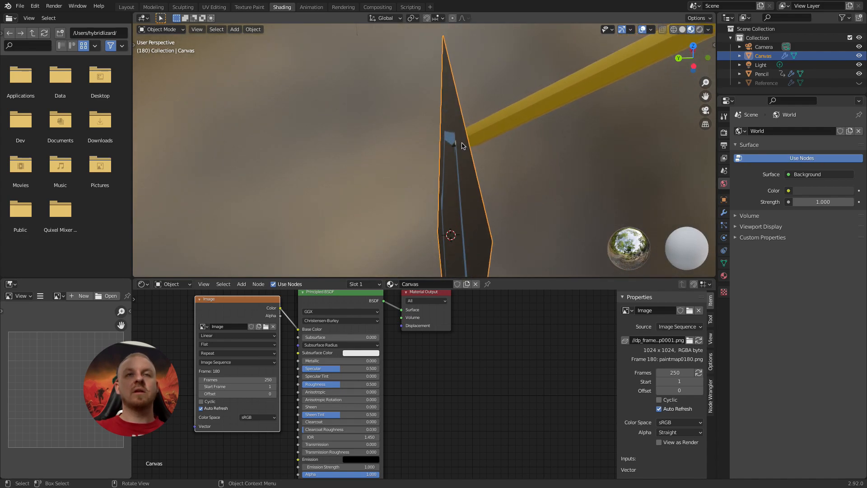
pyautogui.scroll(4, 462, 145)
pyautogui.scroll(-7, 504, 163)
pyautogui.moveTo(460, 181)
pyautogui.mouseDown(button='middle')
pyautogui.moveTo(422, 162)
pyautogui.moveTo(441, 189)
pyautogui.moveTo(458, 185)
pyautogui.moveTo(432, 149)
pyautogui.mouseUp(button='middle')
pyautogui.scroll(8, 432, 148)
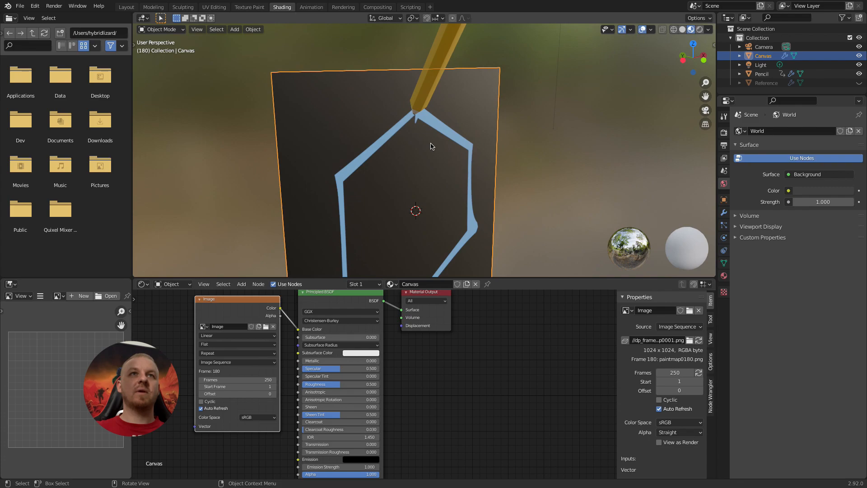
pyautogui.scroll(-2, 431, 146)
pyautogui.moveTo(431, 146); pyautogui.dragTo(465, 129, button='middle')
pyautogui.moveTo(491, 164); pyautogui.dragTo(469, 165, button='middle')
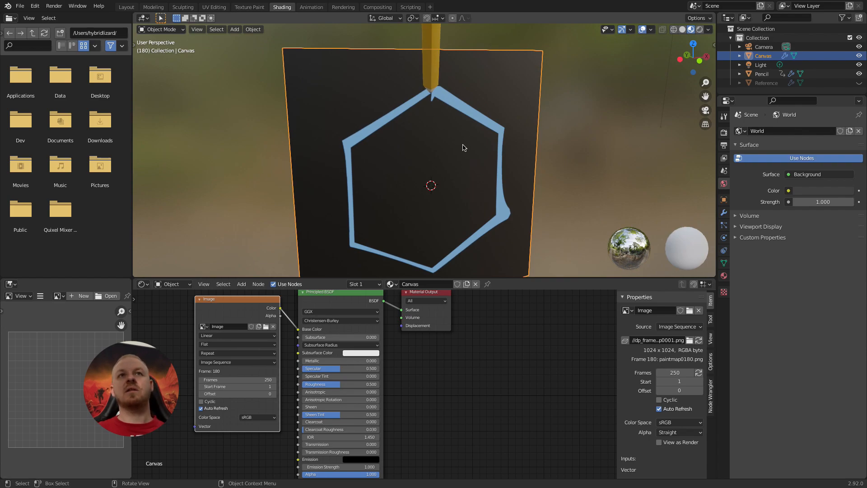
pyautogui.moveTo(473, 180); pyautogui.dragTo(435, 160, button='middle')
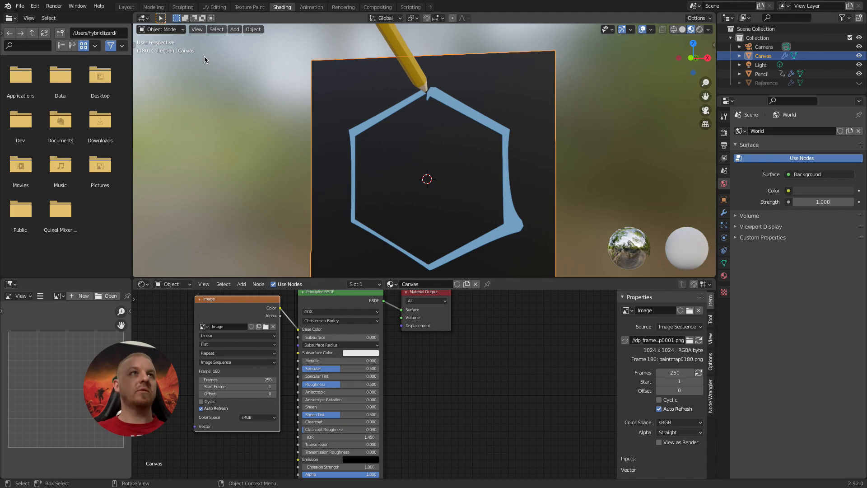
# Select the Pencil in the Layout workspace and keyframe its brush's blue Paint Color at frame 1.
pyautogui.click(127, 7)
pyautogui.click(360, 131)
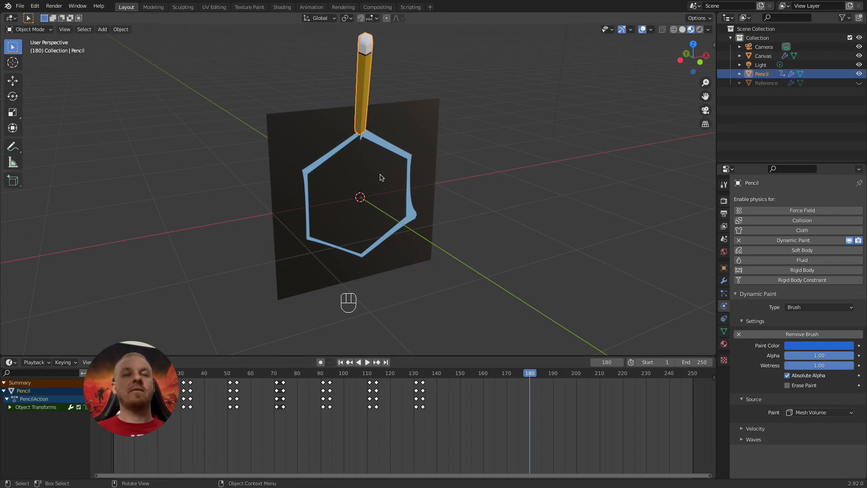
pyautogui.moveTo(416, 141)
pyautogui.mouseDown(button='middle')
pyautogui.moveTo(396, 124)
pyautogui.moveTo(396, 143)
pyautogui.mouseUp(button='middle')
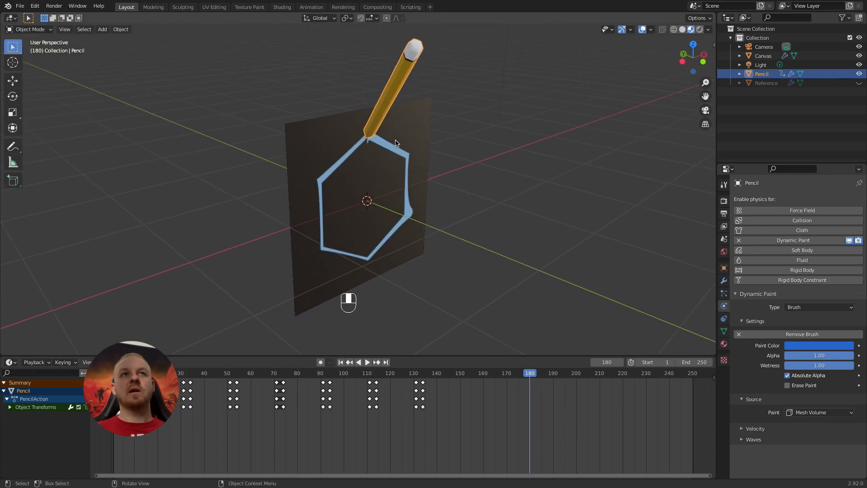
pyautogui.moveTo(532, 375); pyautogui.dragTo(113, 369)
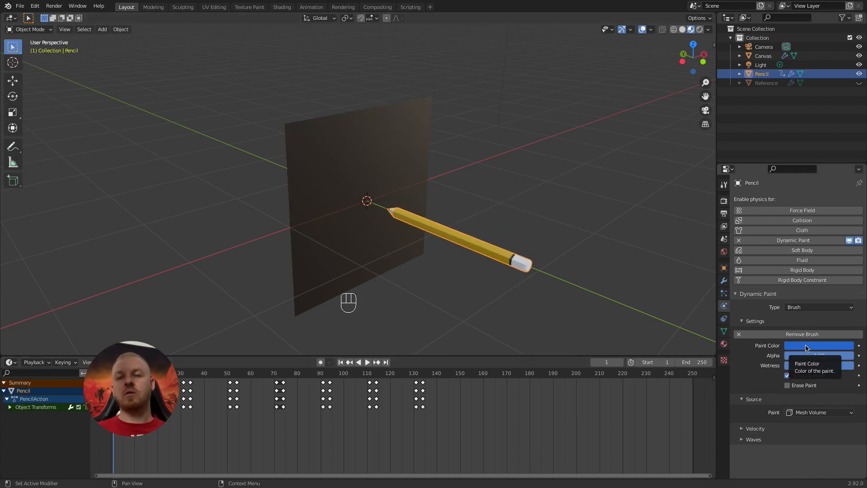
pyautogui.press('i')
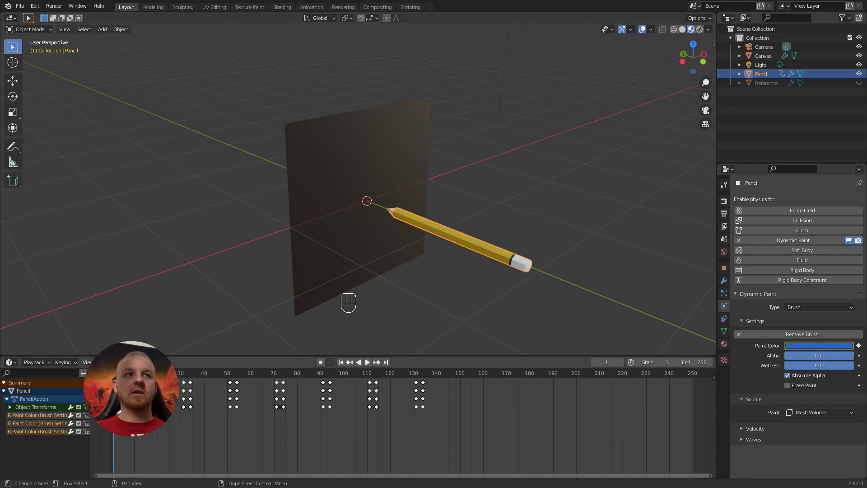
# At frame 47, set the Pencil brush's Paint Color to red (R 0.800, G 0.085, B 0.085) and keyframe it.
pyautogui.moveTo(116, 373); pyautogui.dragTo(221, 372)
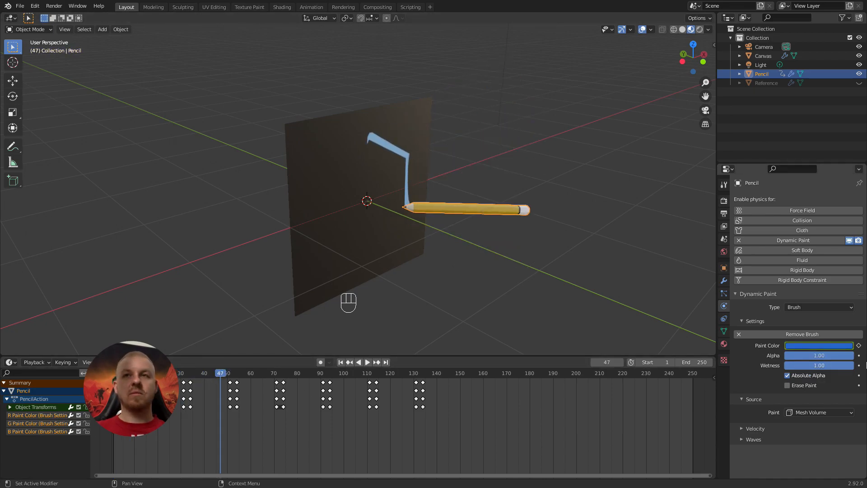
pyautogui.click(804, 347)
pyautogui.click(807, 287)
pyautogui.press('i')
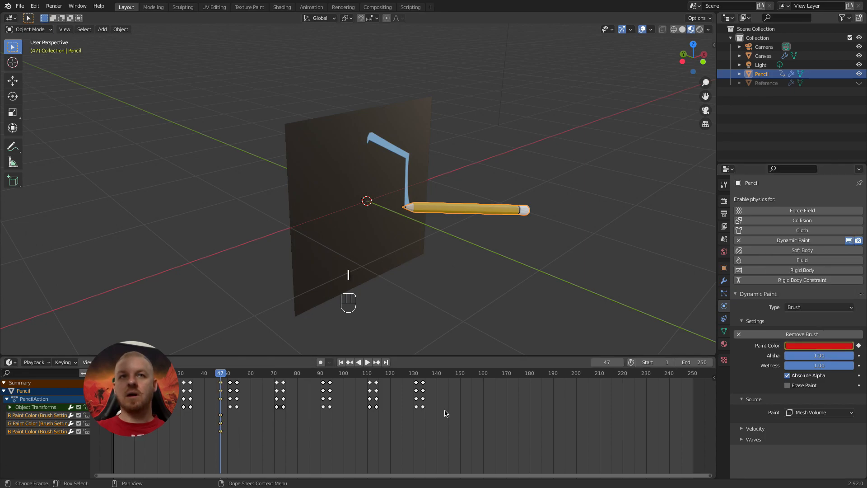
# At frame 104, set the Pencil brush's Paint Color to green and keyframe it.
pyautogui.press('space')
pyautogui.press('space')
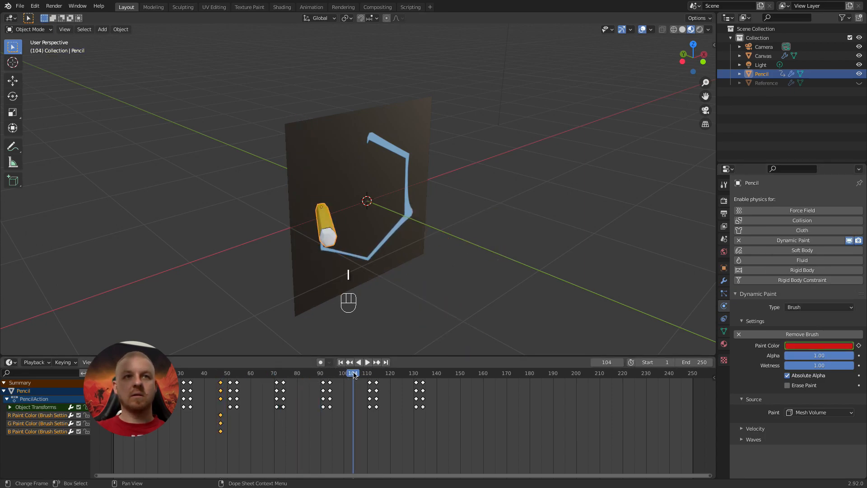
pyautogui.press('i')
pyautogui.click(811, 344)
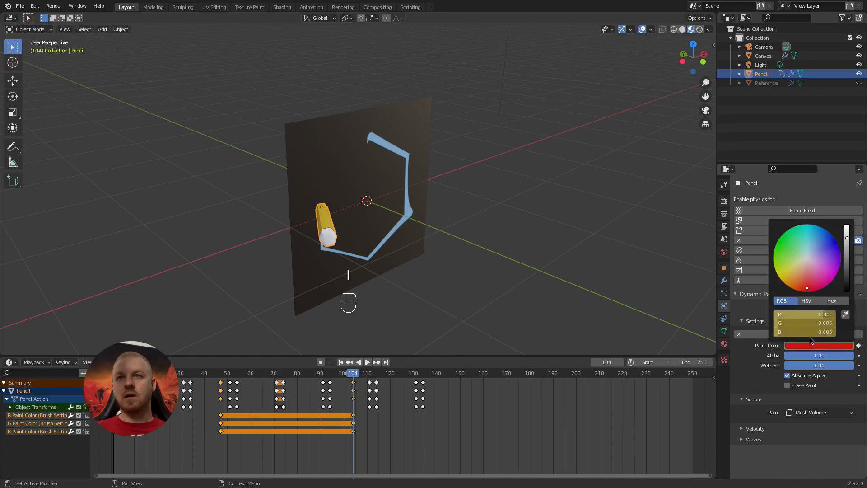
pyautogui.moveTo(799, 258); pyautogui.dragTo(784, 255)
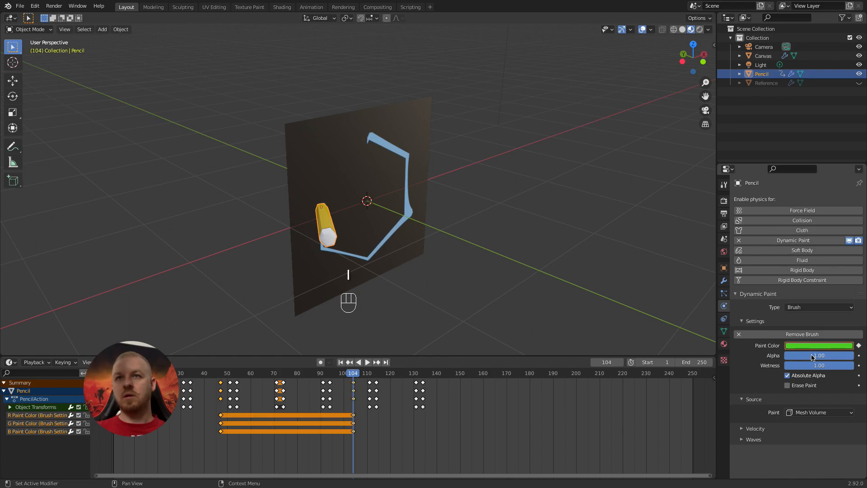
pyautogui.press('i')
# Copy the brush's blue Paint Color from frame 1 to frame 134 and keyframe it there.
pyautogui.moveTo(357, 373); pyautogui.dragTo(423, 373)
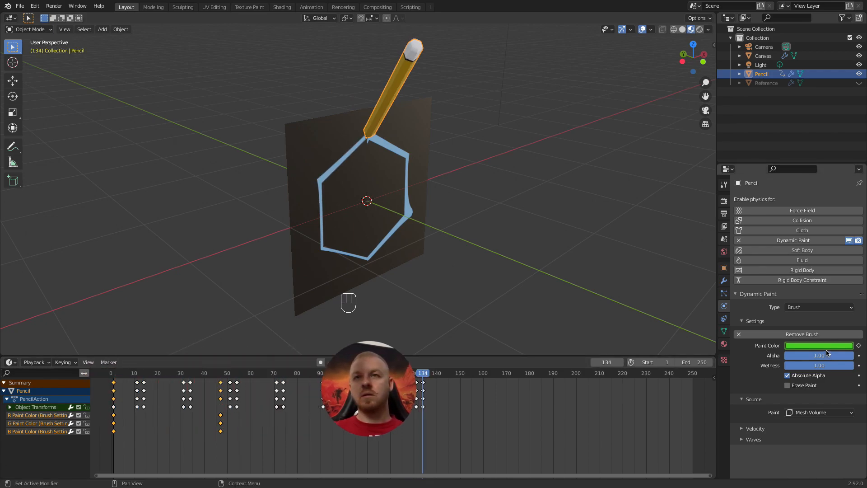
pyautogui.moveTo(118, 374); pyautogui.dragTo(113, 375)
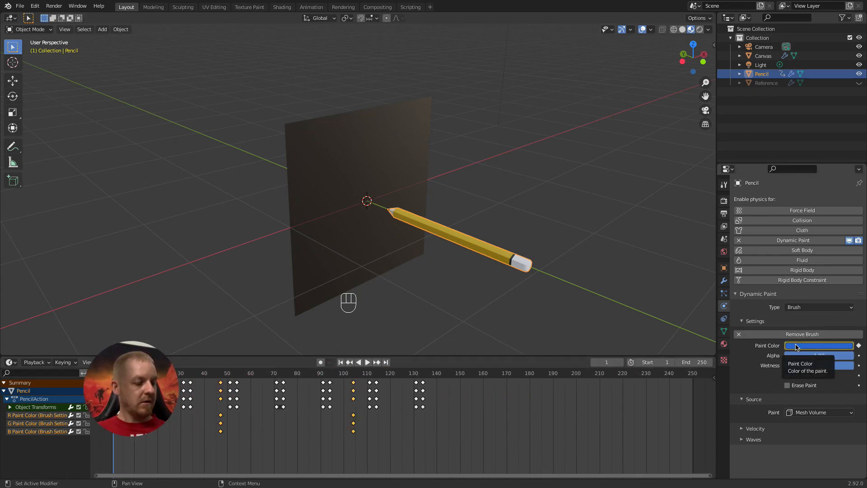
pyautogui.hotkey('ctrl', 'c')
pyautogui.moveTo(433, 373); pyautogui.dragTo(423, 371)
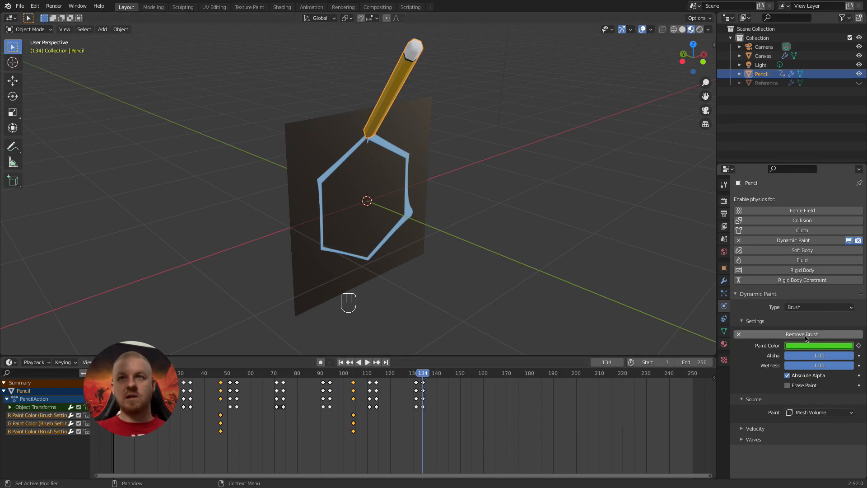
pyautogui.hotkey('ctrl', 'v')
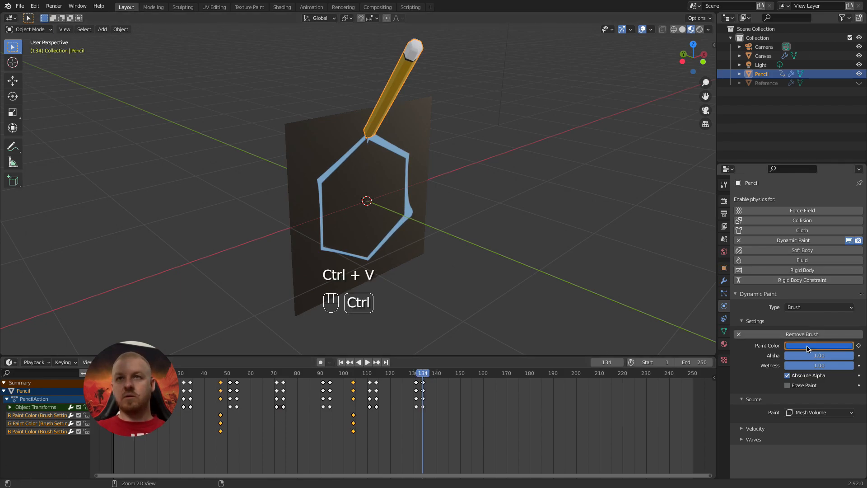
pyautogui.press('i')
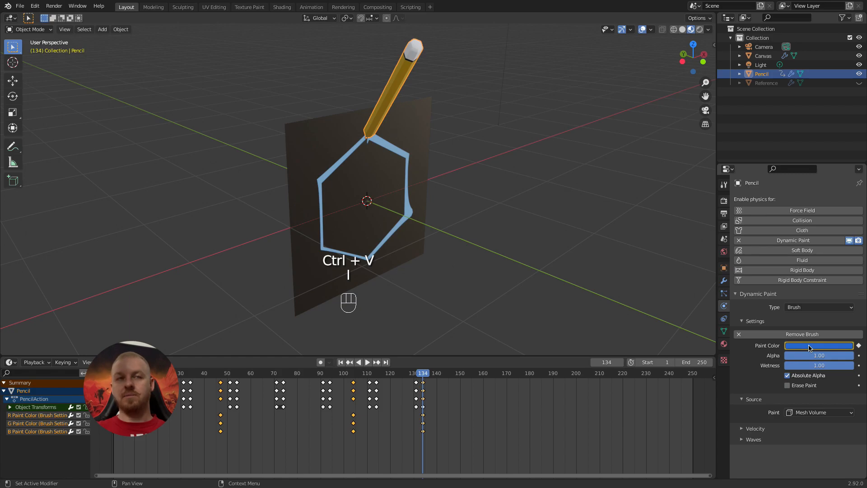
# Select the Canvas and bake its Dynamic Paint image sequence again with the keyframed brush colors.
pyautogui.moveTo(422, 374)
pyautogui.mouseDown()
pyautogui.moveTo(194, 373)
pyautogui.moveTo(423, 377)
pyautogui.mouseUp()
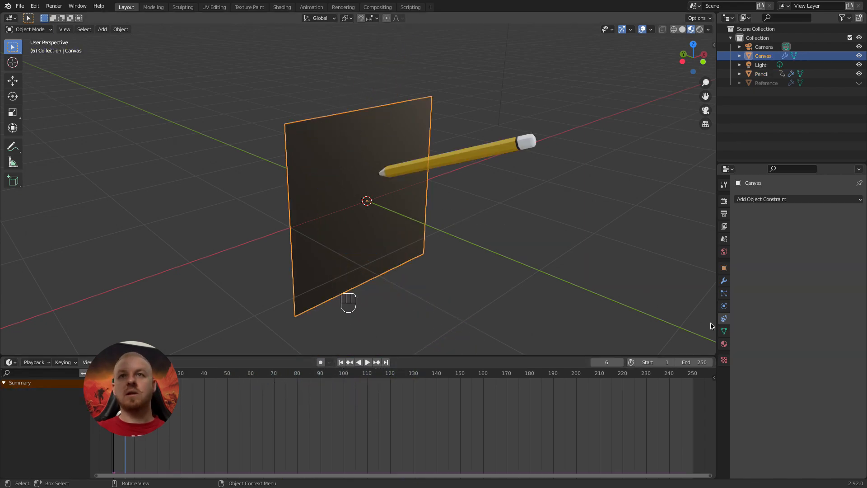
pyautogui.click(724, 306)
pyautogui.scroll(-3, 781, 351)
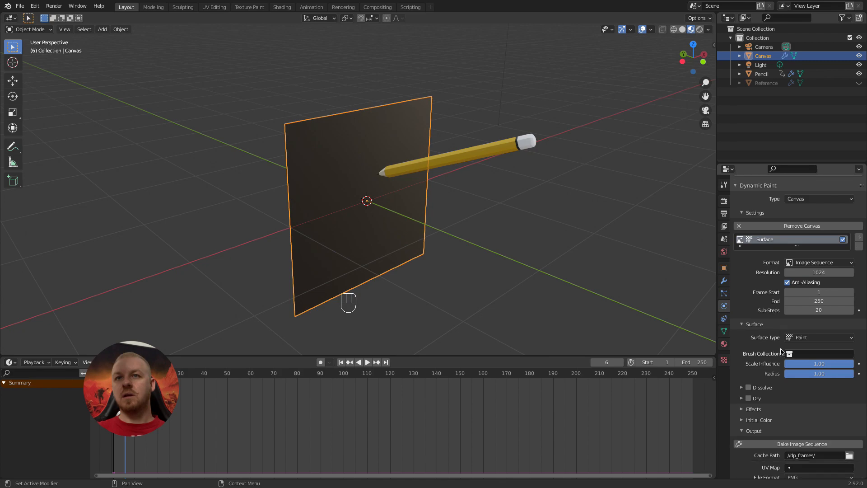
pyautogui.scroll(-2, 781, 352)
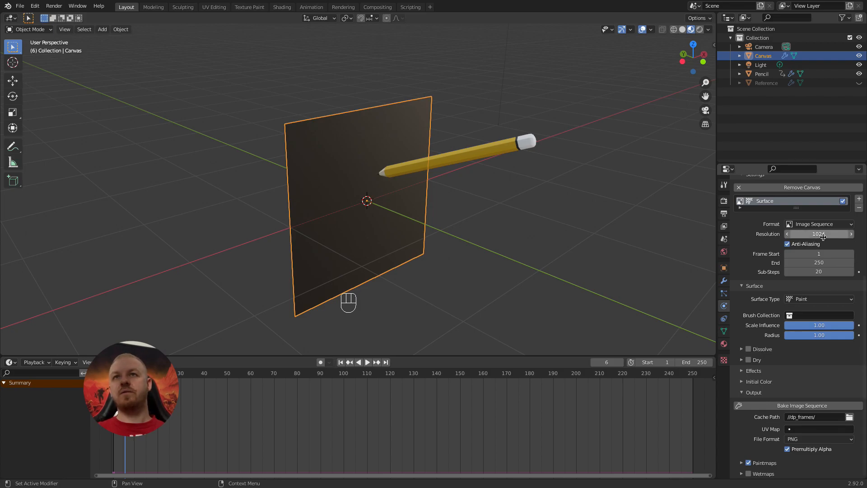
pyautogui.click(786, 406)
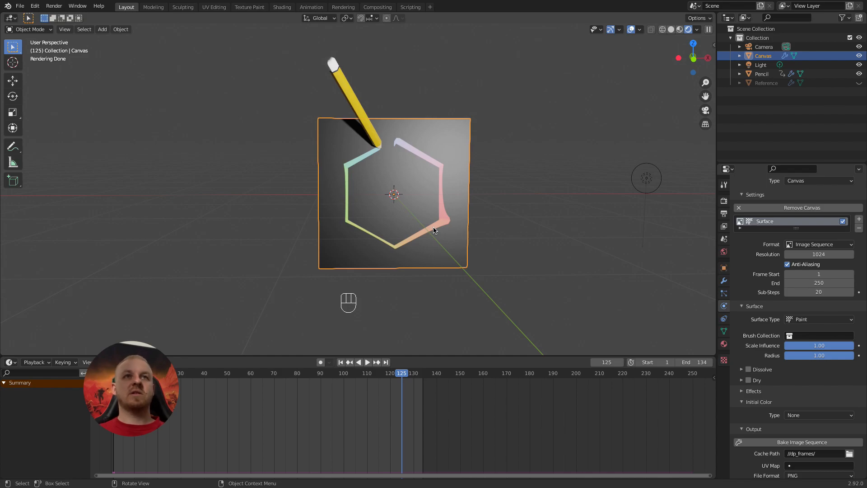
pyautogui.moveTo(450, 242); pyautogui.dragTo(428, 240, button='middle')
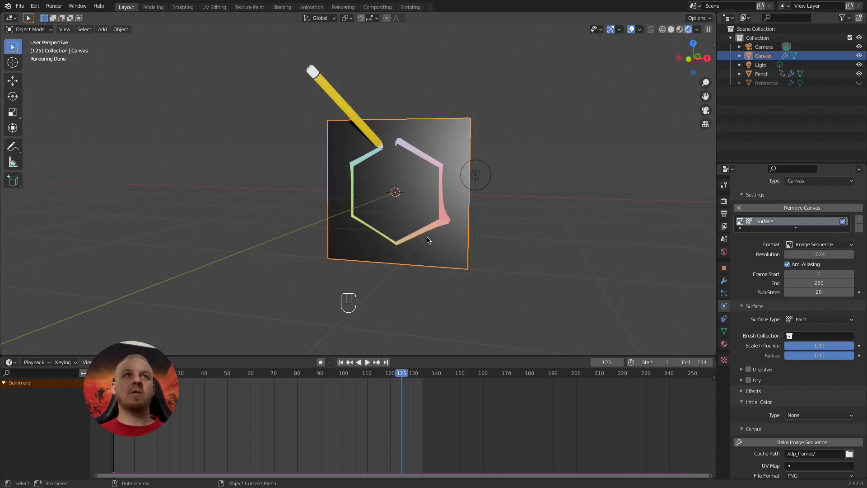